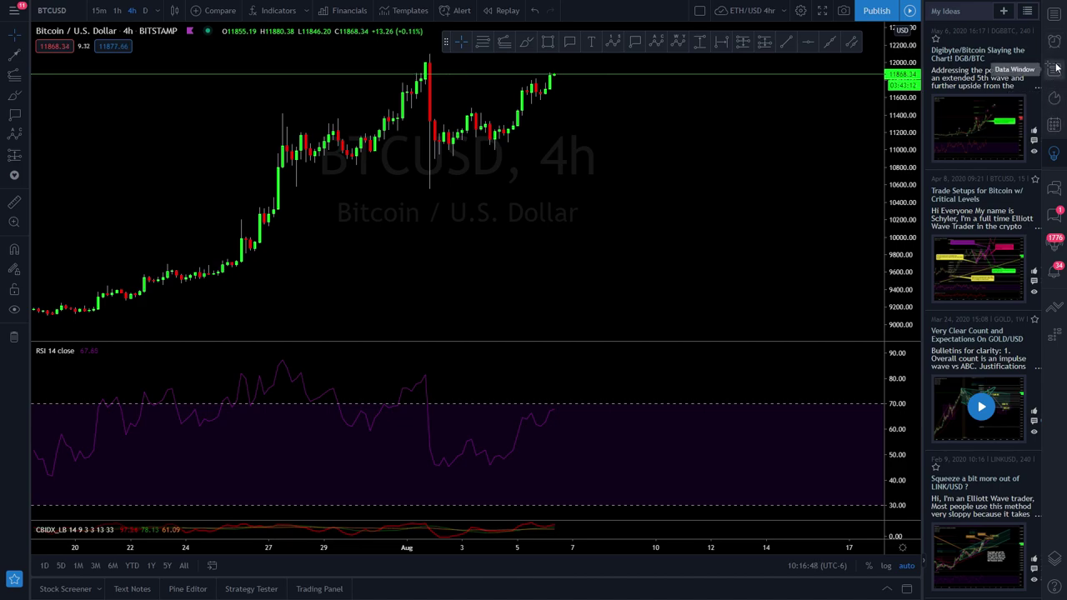
- Show the chart's data readings, switch to the alerts list, and inspect the details of the existing BTCUSD alert
left_click(1055, 69)
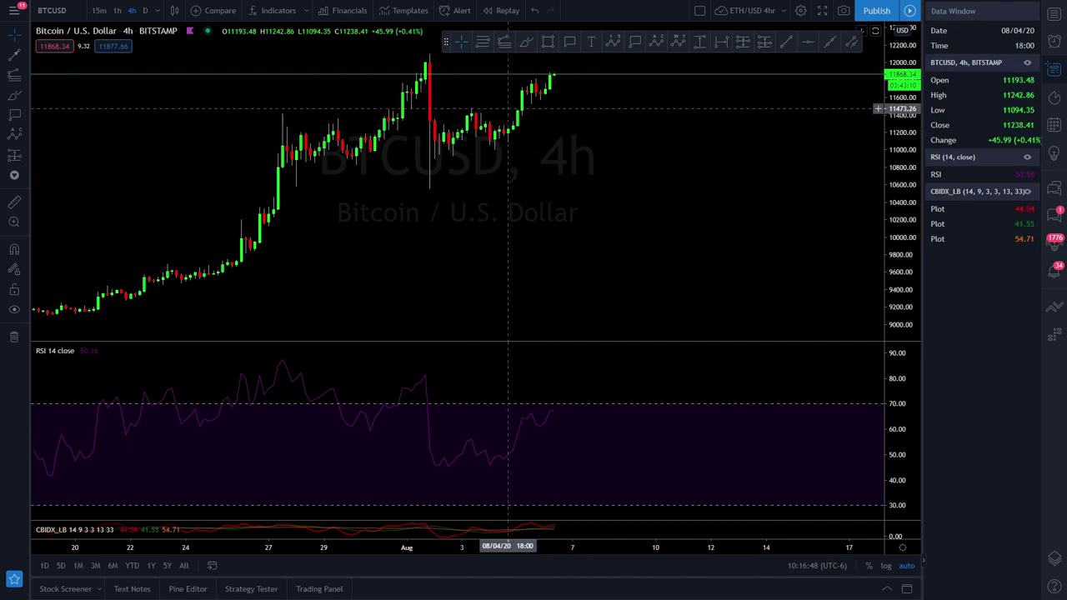
left_click(1056, 44)
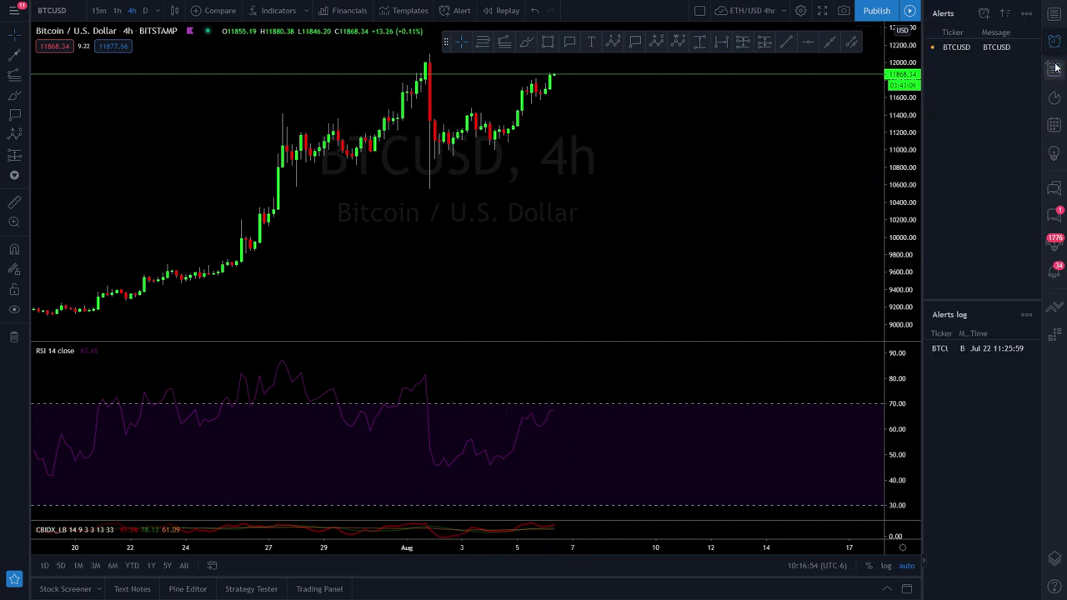
mouse_move(960, 48)
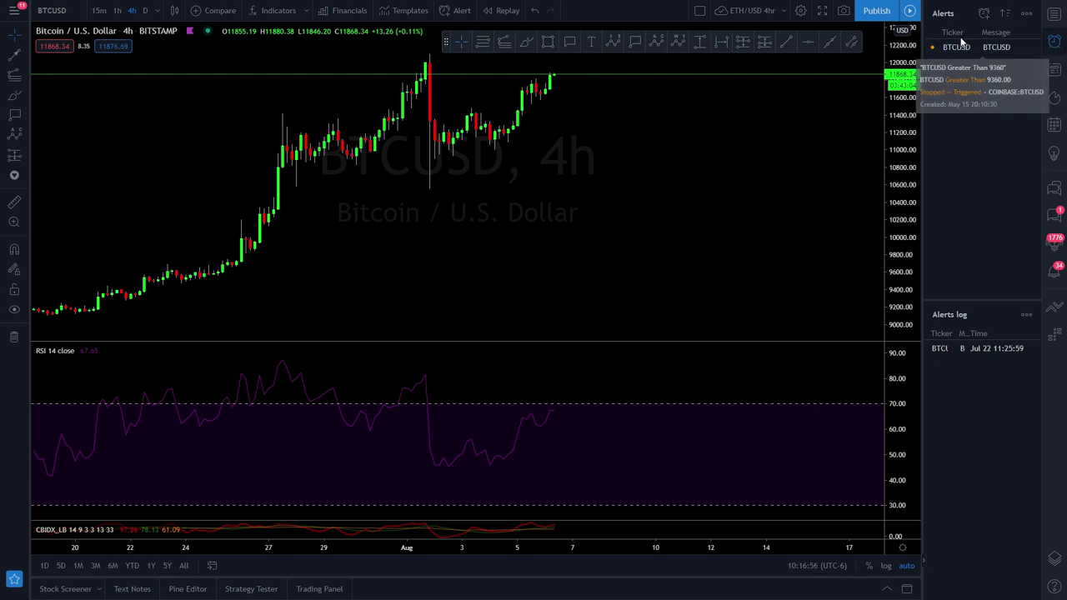
- Start a new alert on BTCUSD with the condition Greater Than a value of 12000
left_click(984, 14)
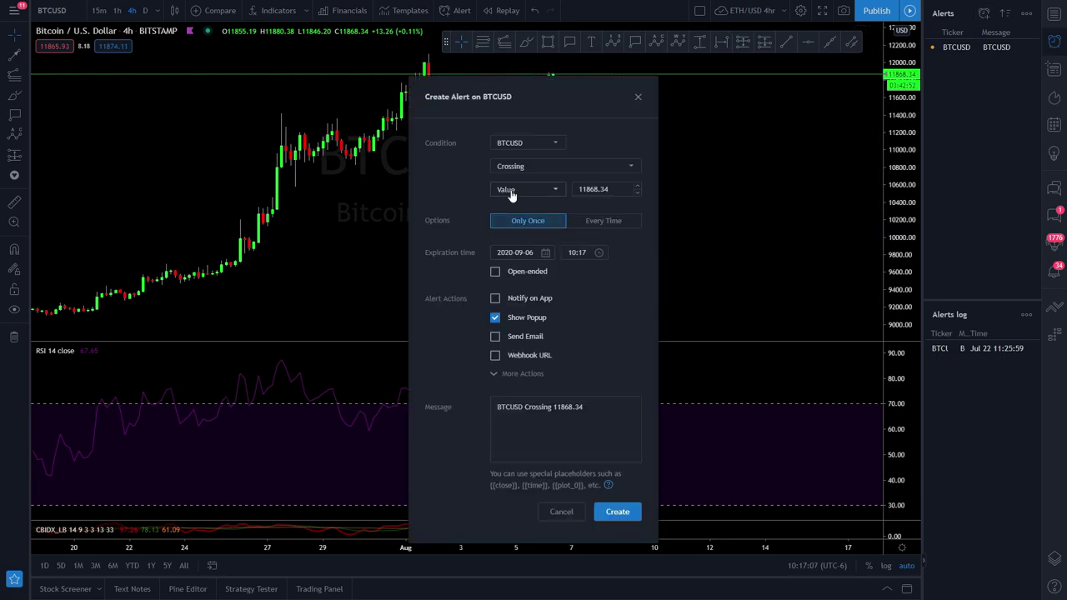
left_click(540, 145)
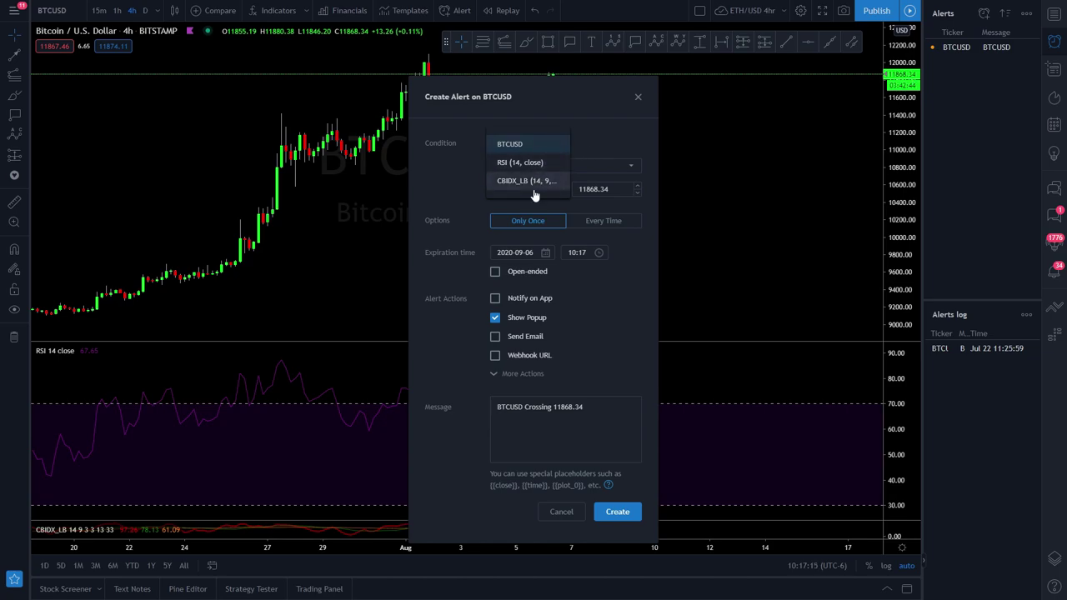
left_click(520, 148)
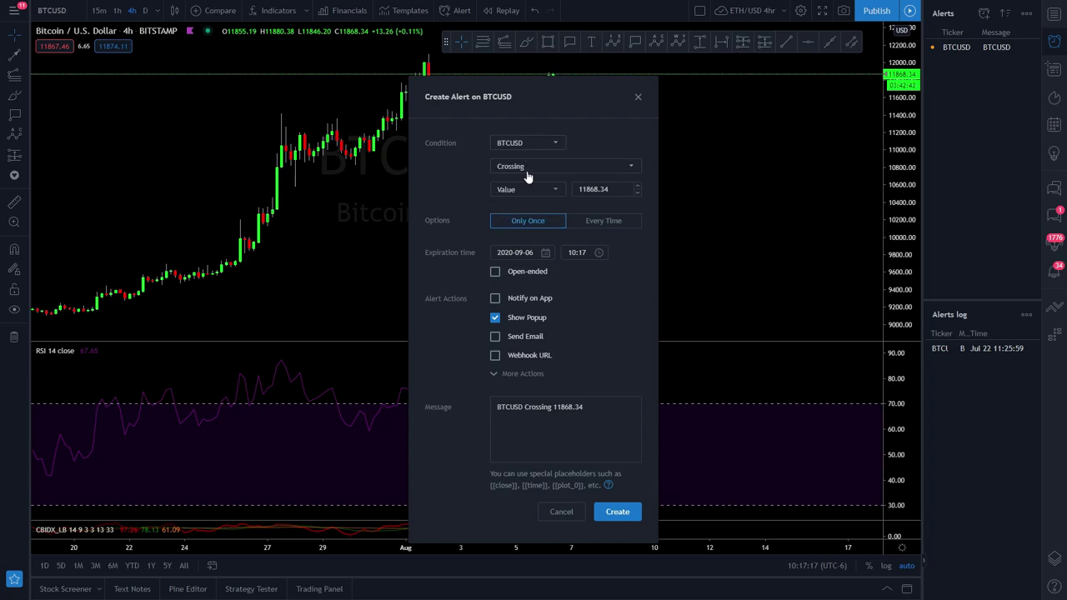
left_click(548, 170)
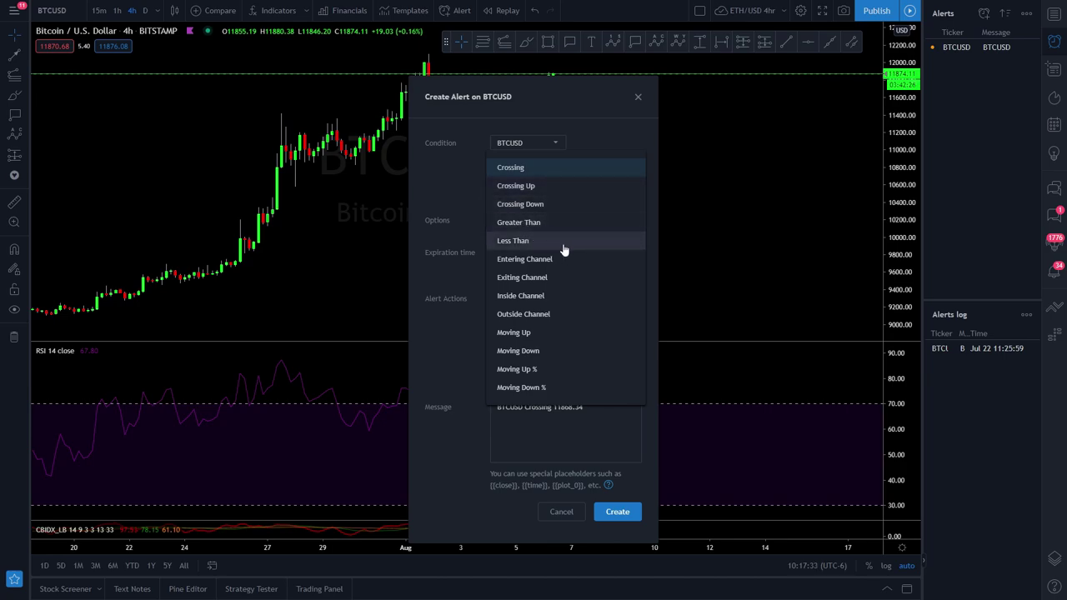
left_click(518, 223)
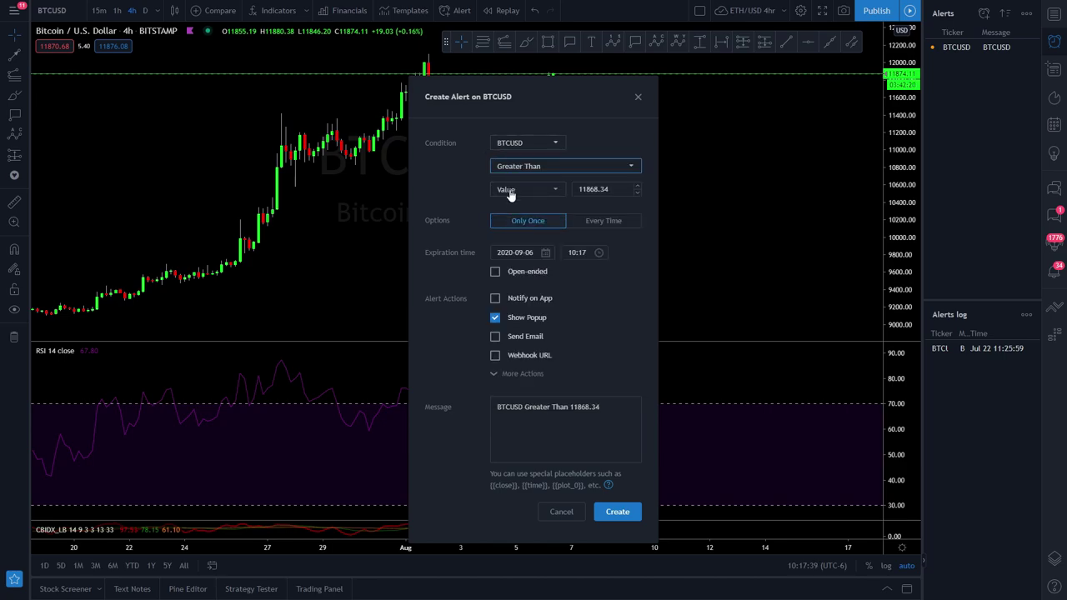
left_click(617, 190)
type("12000")
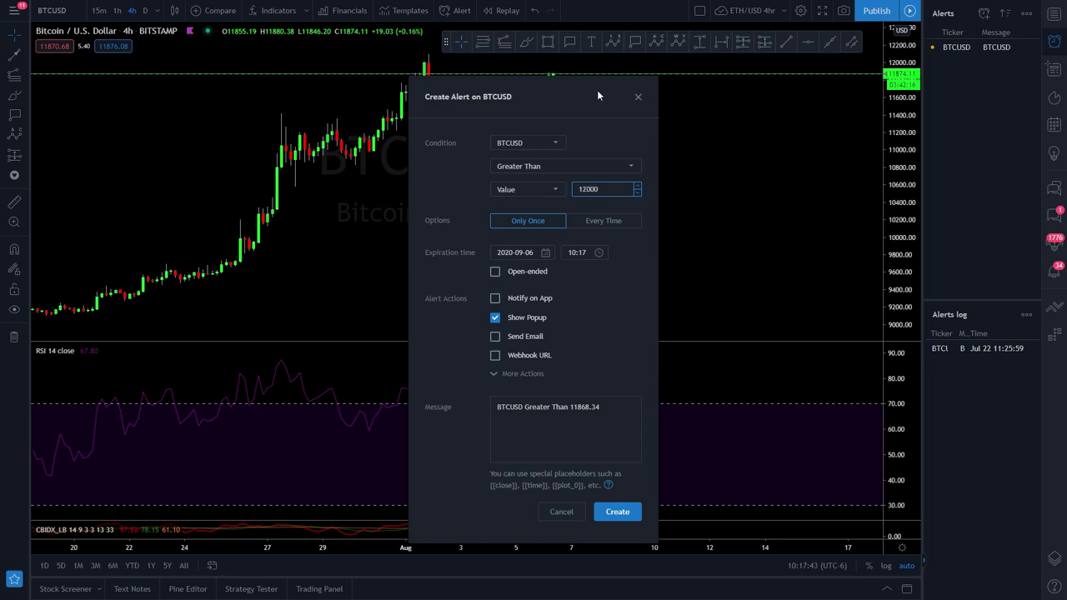
left_click(490, 229)
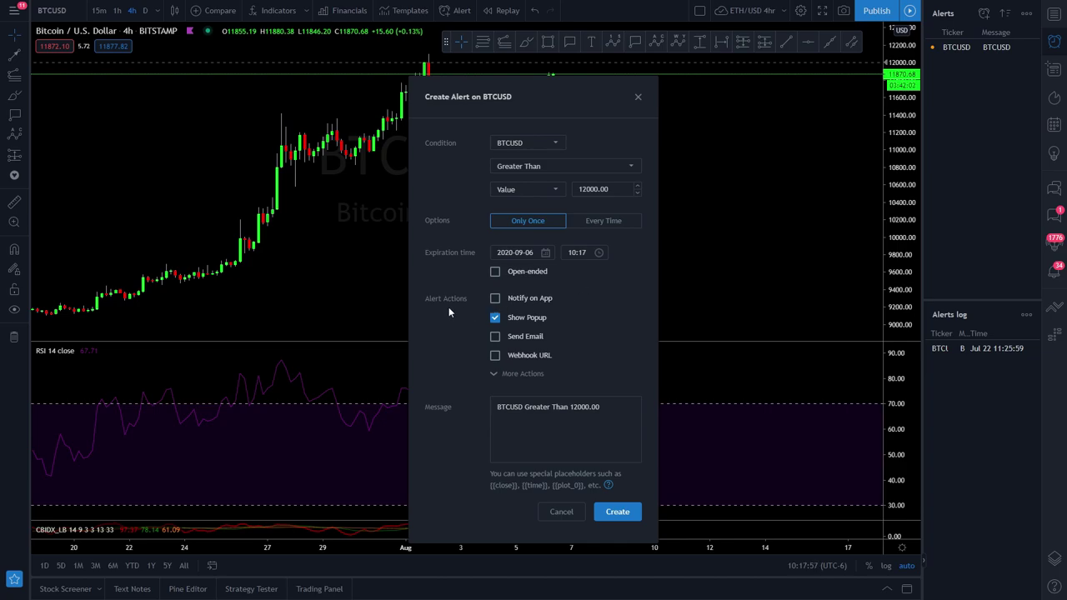
- Enable the Notify on App, Send Email and Webhook URL actions for the alert
left_click(494, 300)
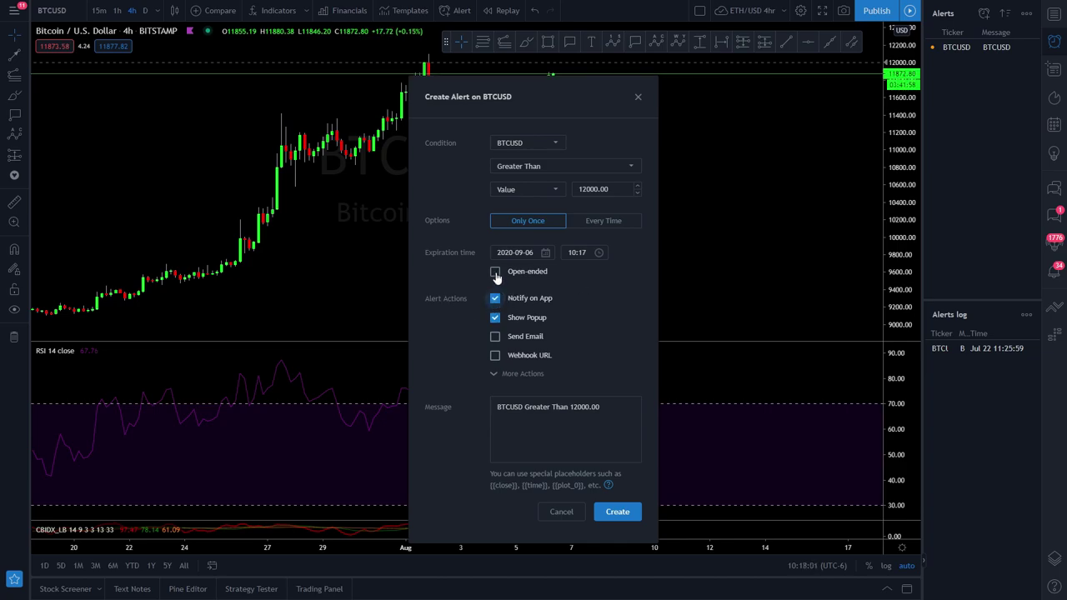
left_click(495, 337)
left_click(495, 356)
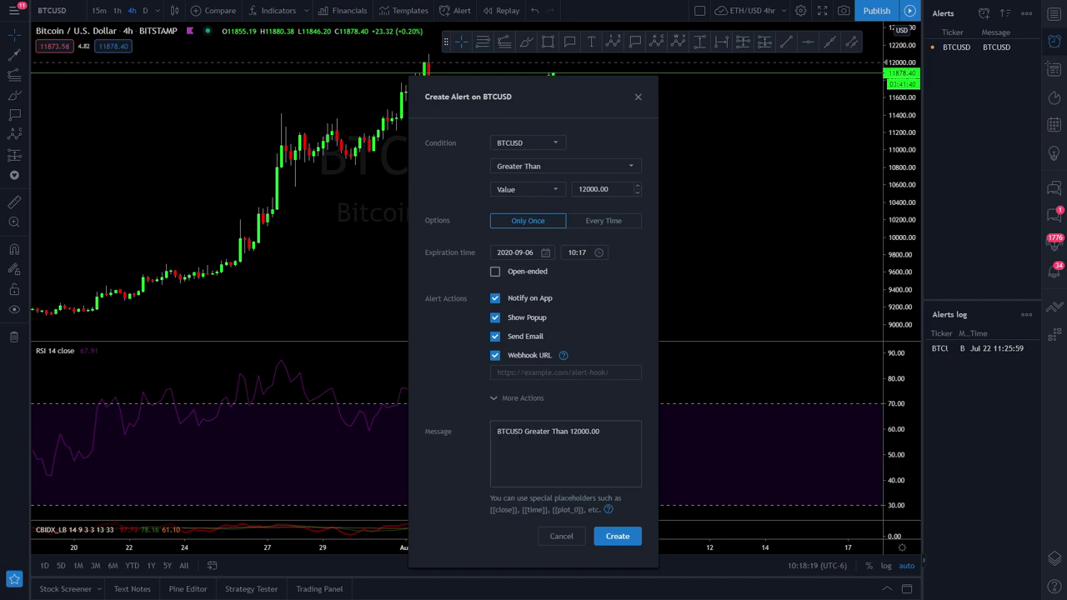
- Add a second line reading "Time to get out." to the alert message
left_click(624, 435)
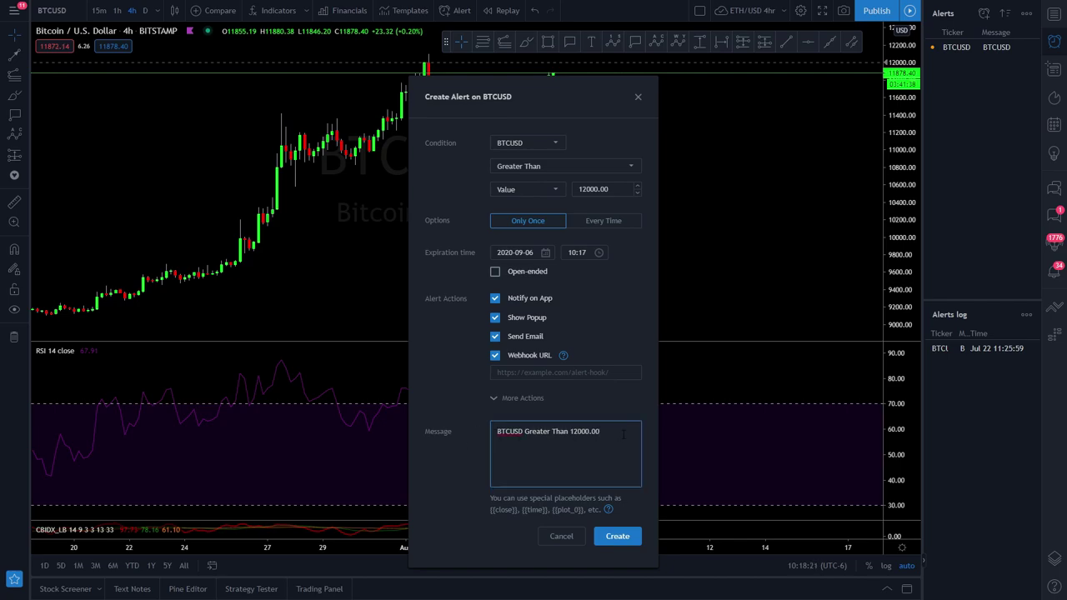
key("Return")
type("Time to get out.")
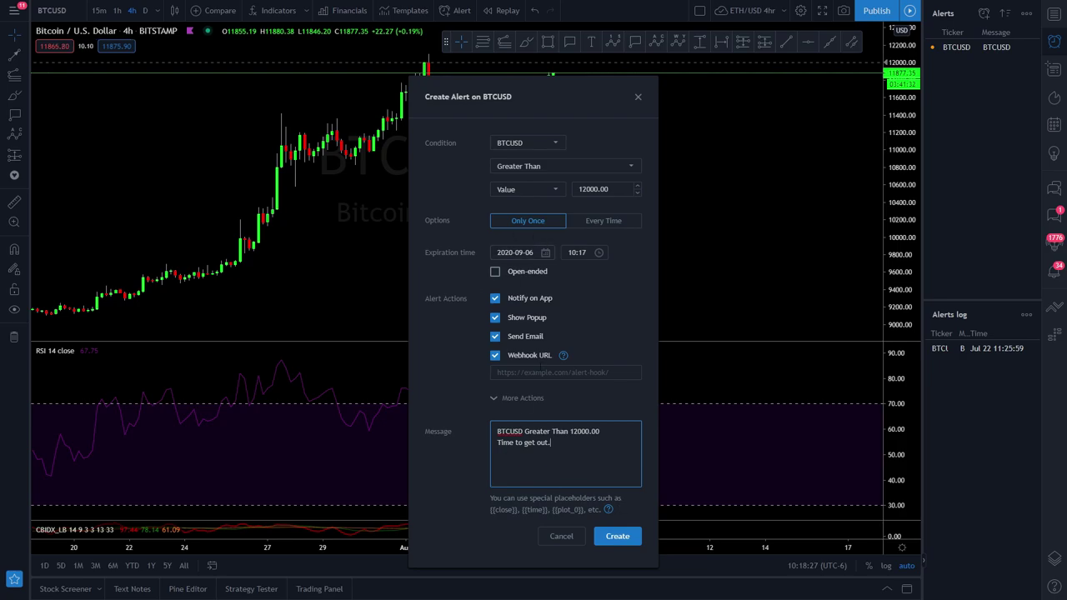
- Turn off the Webhook URL action and create the BTCUSD alert
left_click(617, 536)
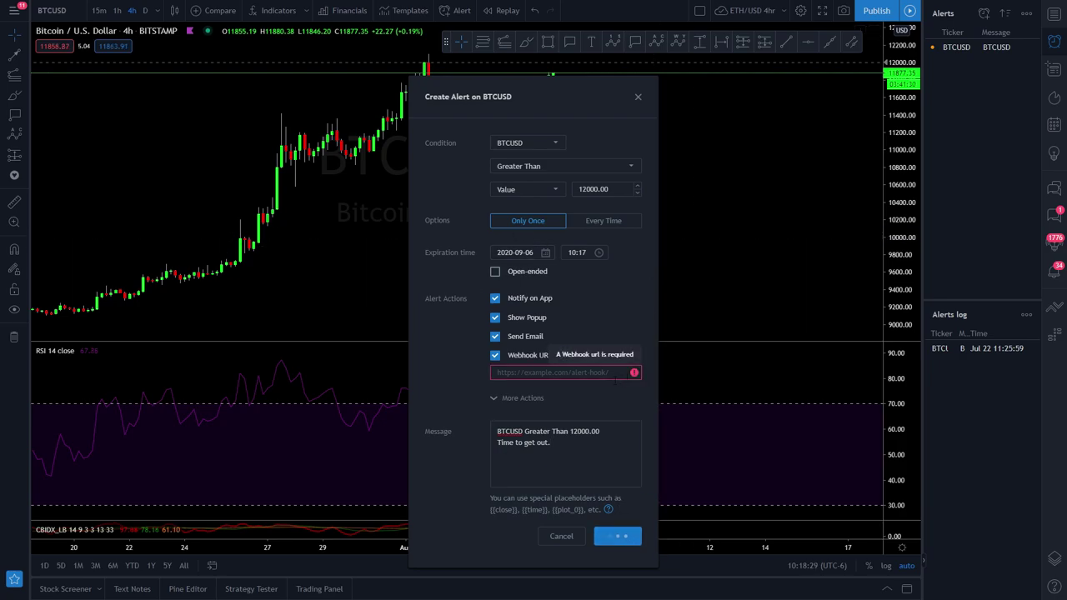
left_click(495, 355)
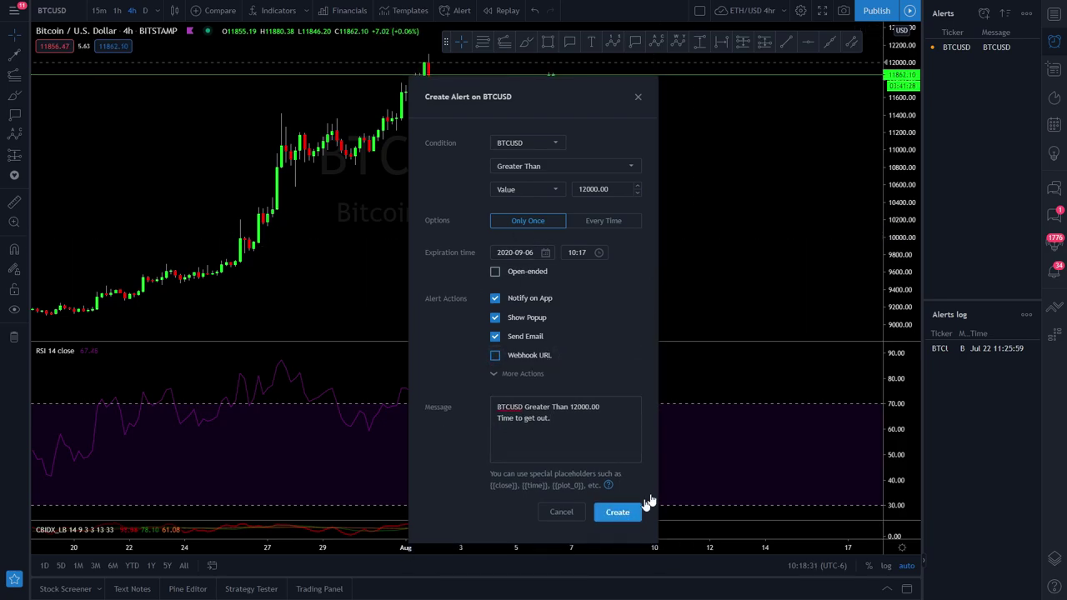
left_click(618, 512)
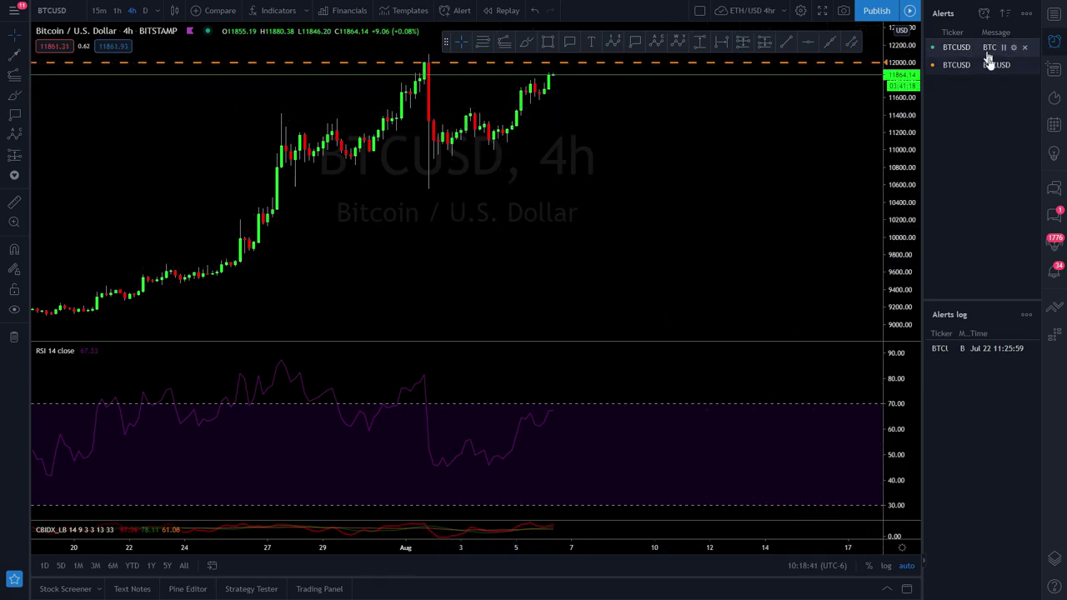
mouse_move(996, 76)
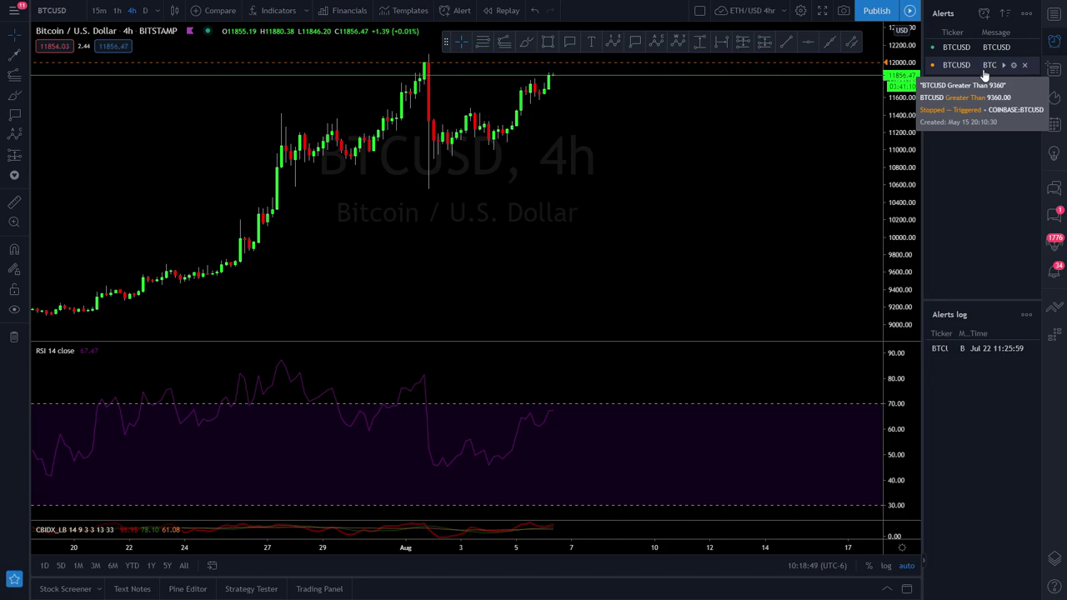
- Show the watchlist and switch it to the Binance-BTC-Pairs list
left_click(1052, 14)
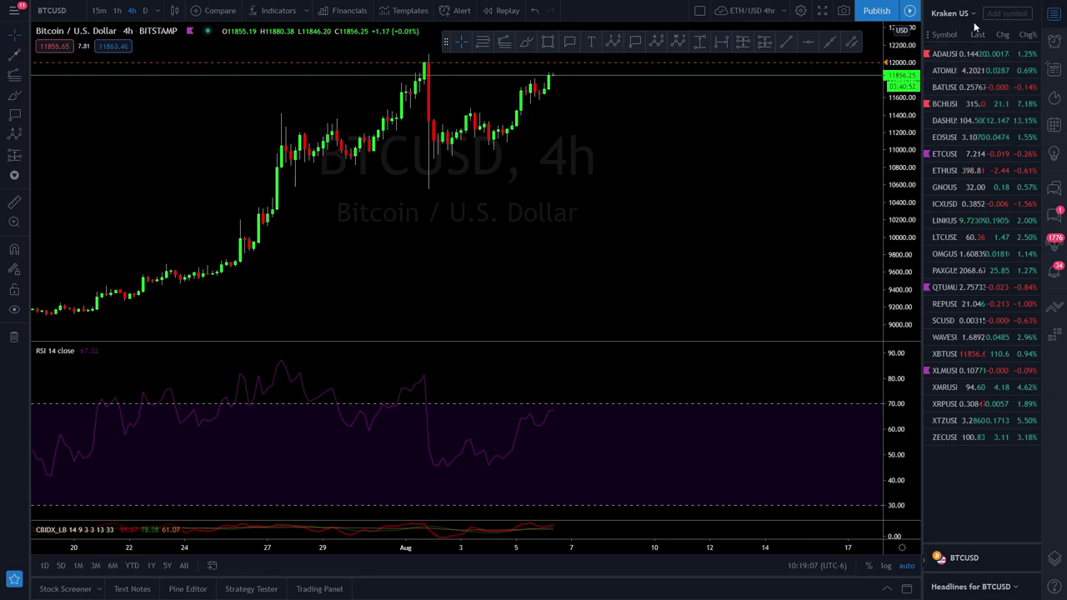
left_click(971, 14)
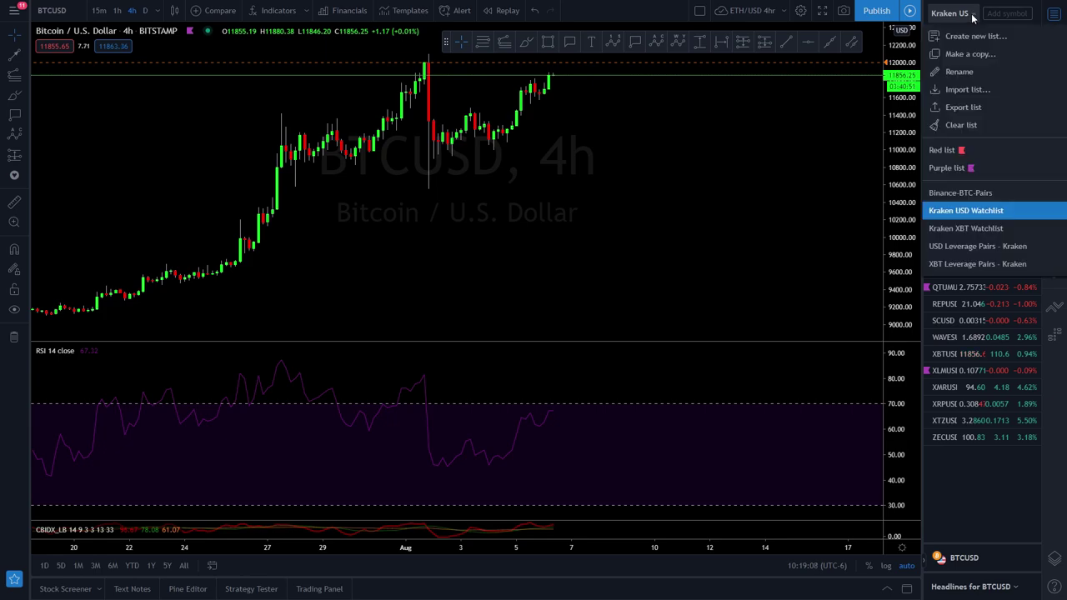
left_click(979, 193)
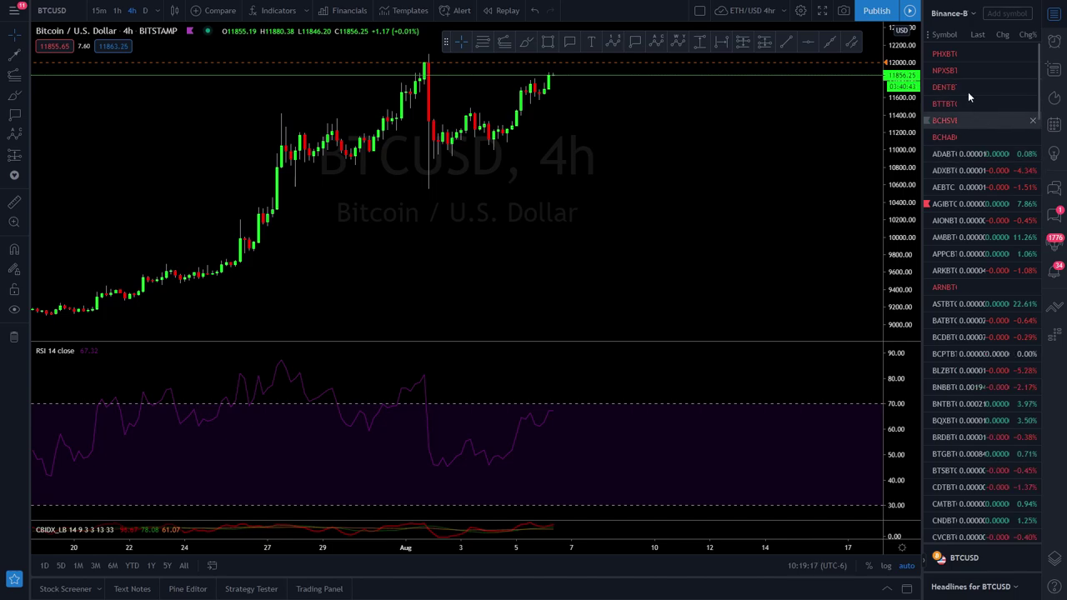
left_click(972, 17)
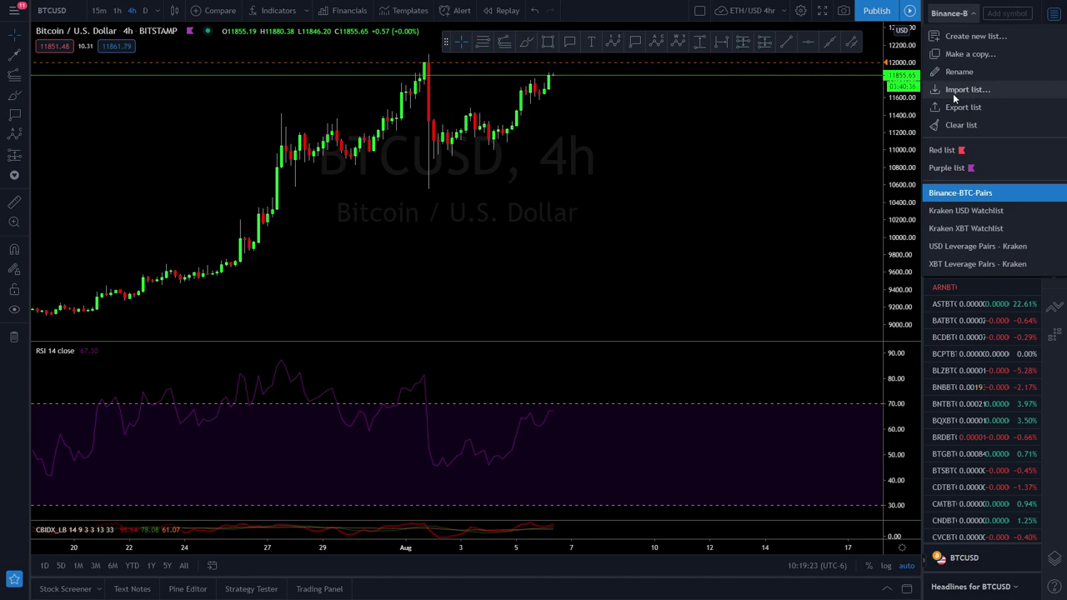
left_click(985, 93)
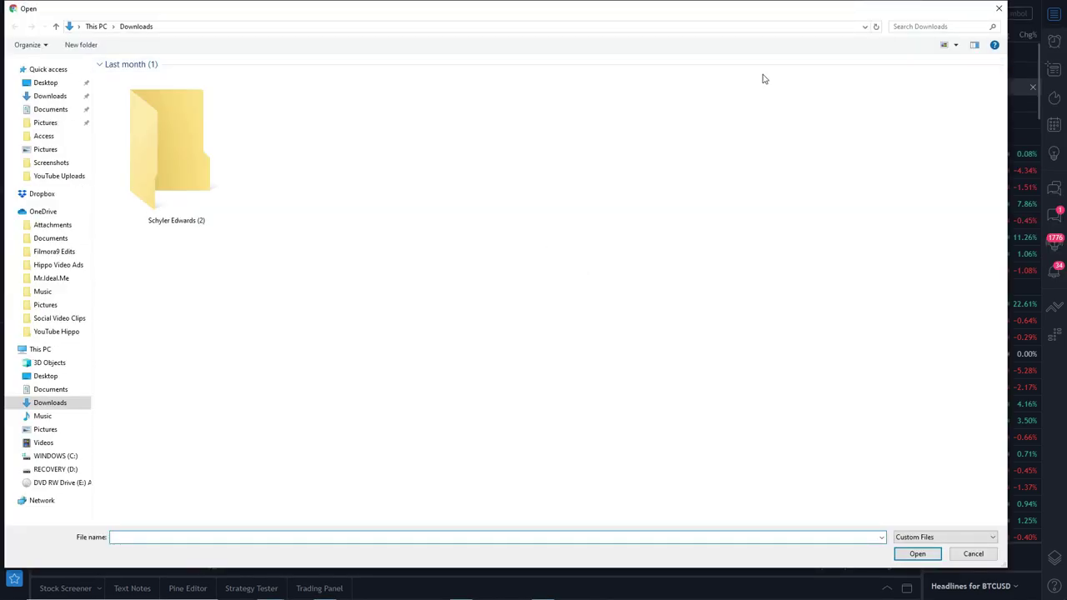
left_click(999, 8)
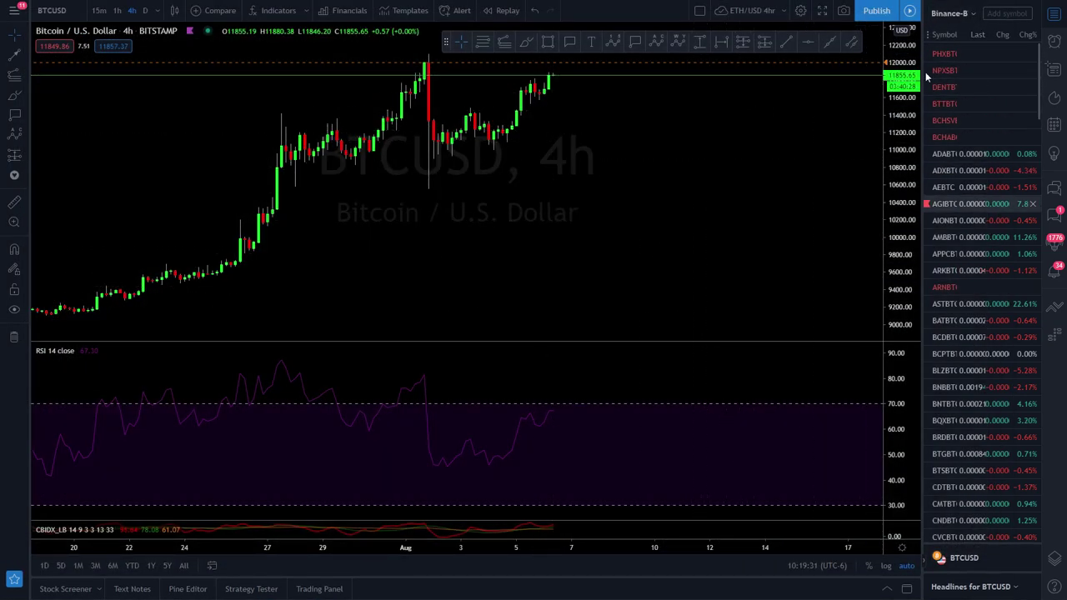
- Hide the watchlist so the chart takes up the full width
left_click(1055, 15)
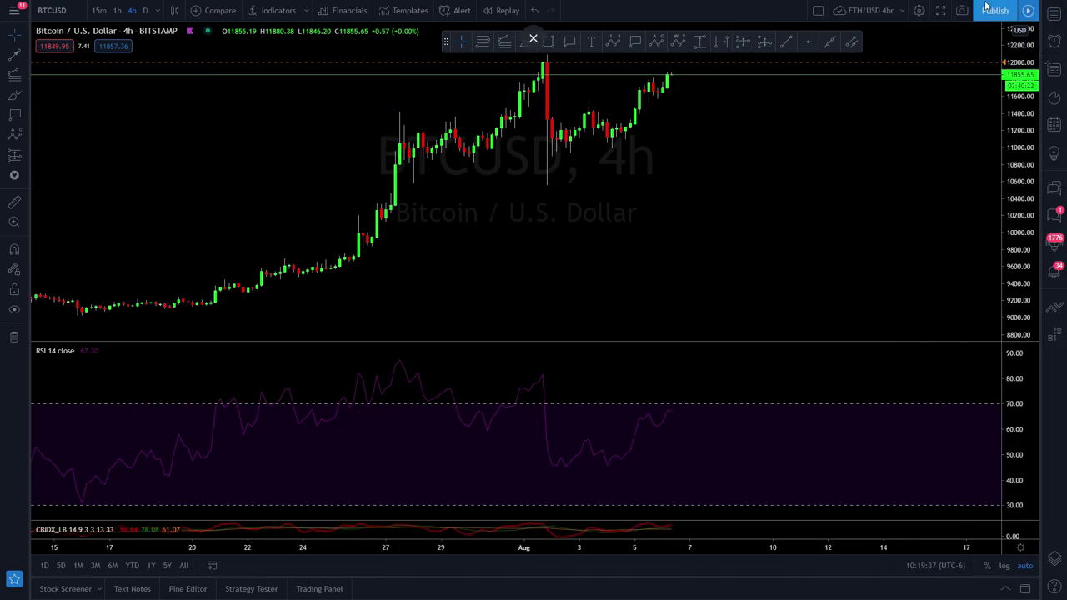
scroll(975, 125, "right", 2)
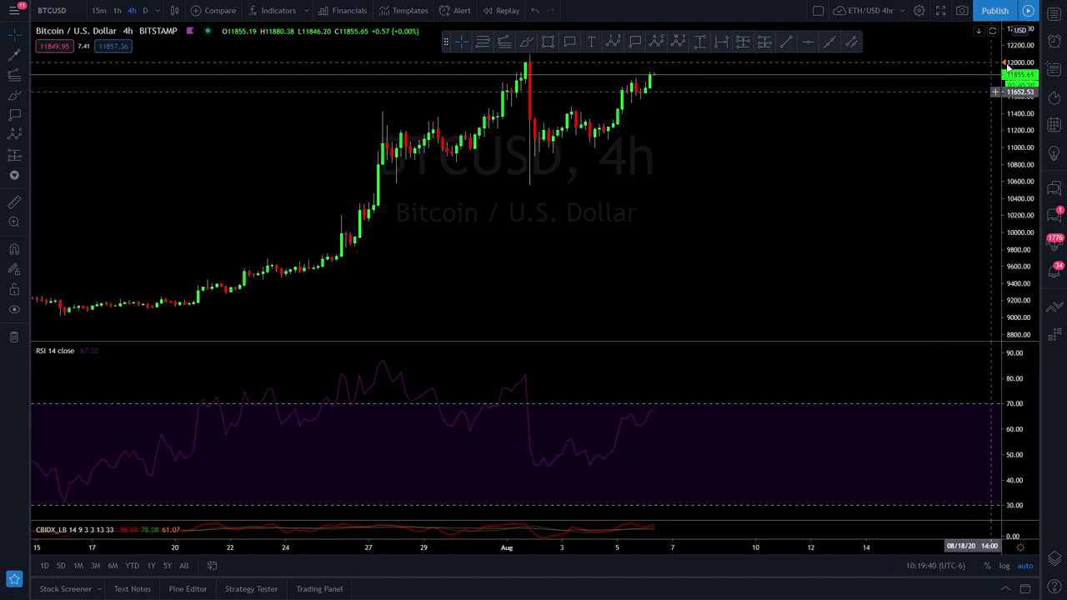
- Examine the Publish Idea form, including its category choices and public or private setting, and close it without publishing
left_click(1029, 12)
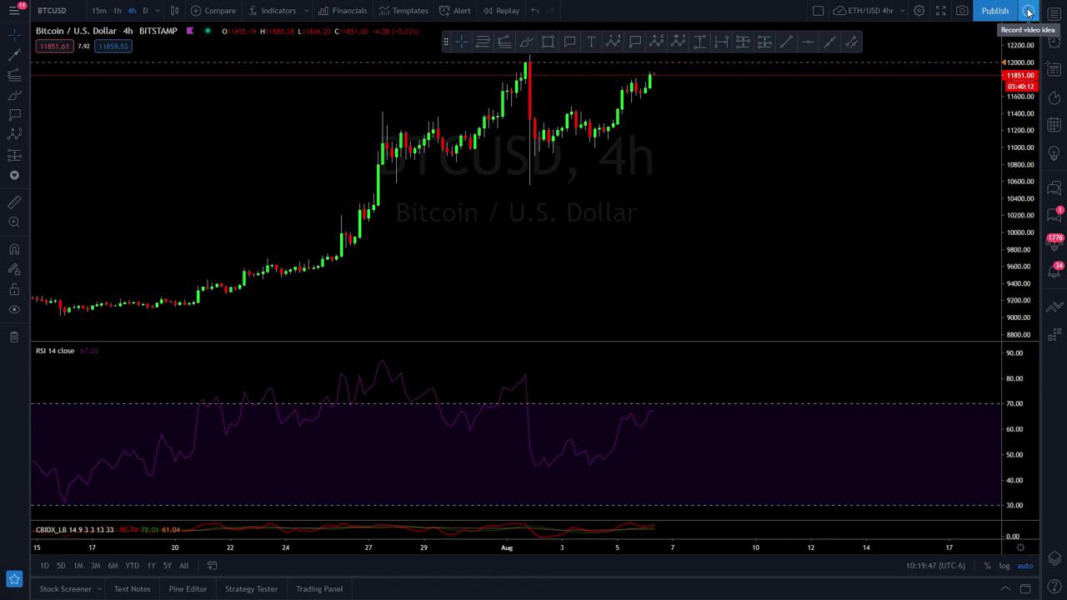
left_click(1025, 13)
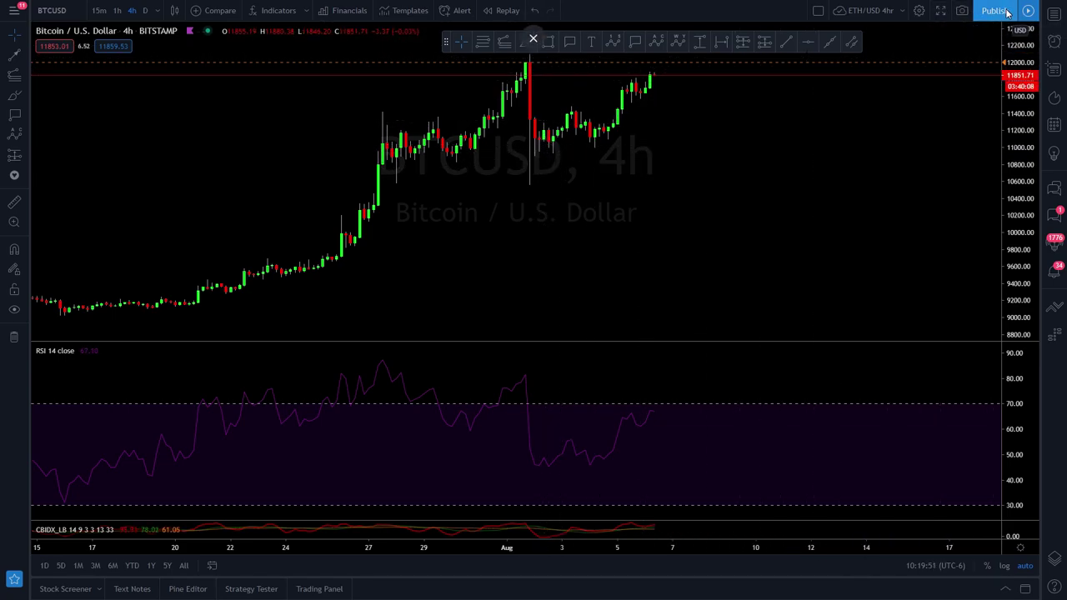
left_click(1007, 14)
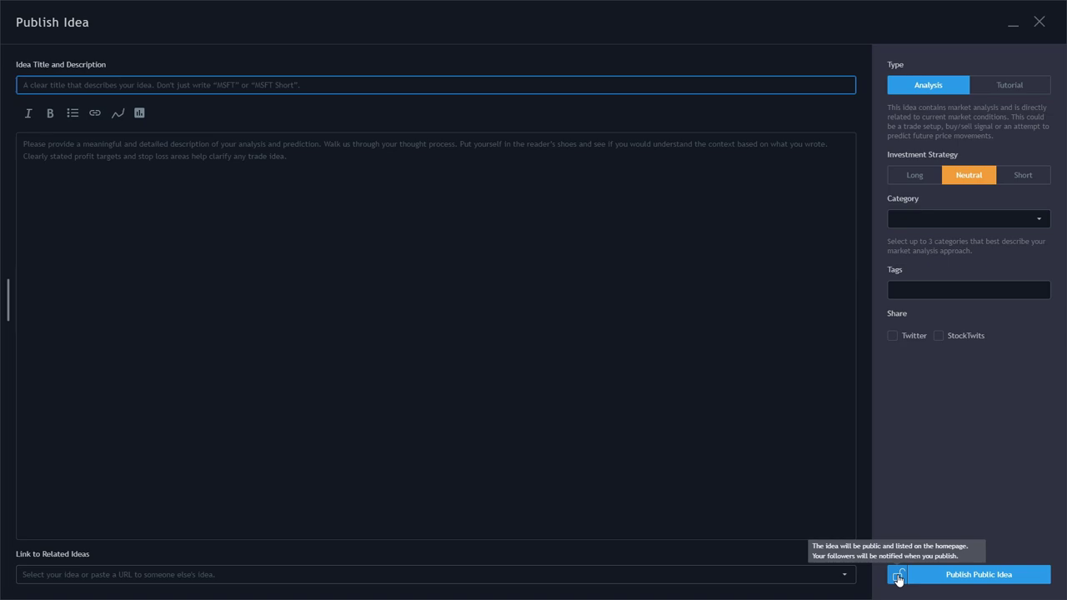
left_click(897, 575)
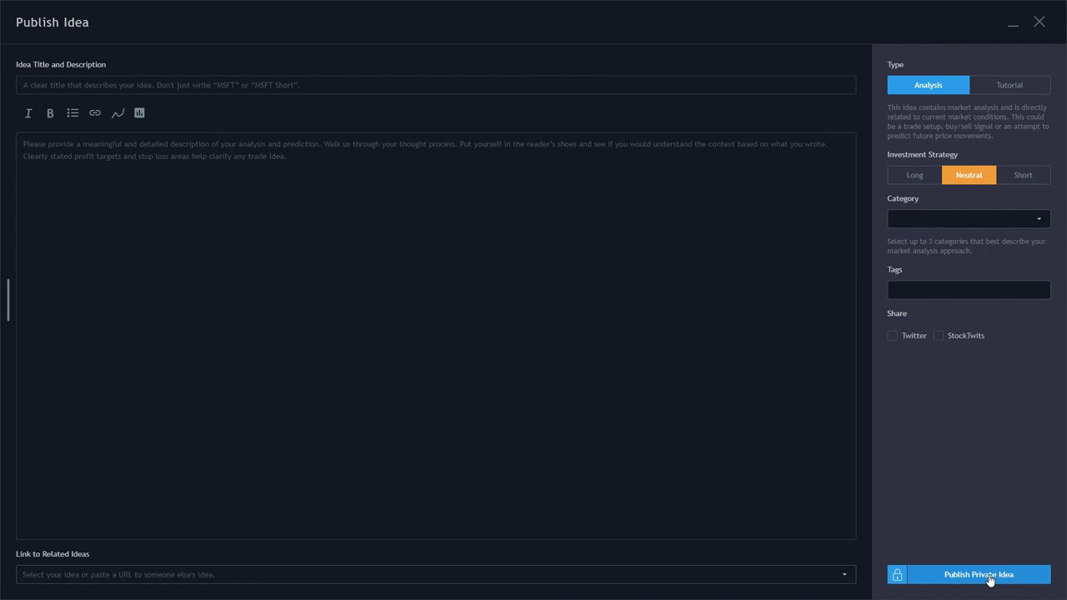
left_click(897, 575)
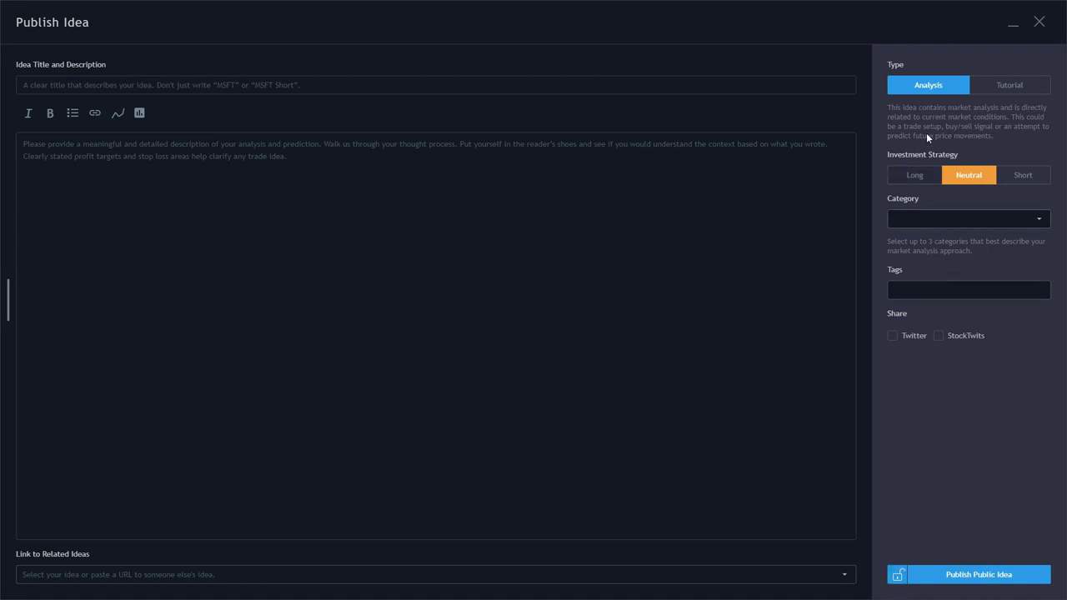
left_click(937, 217)
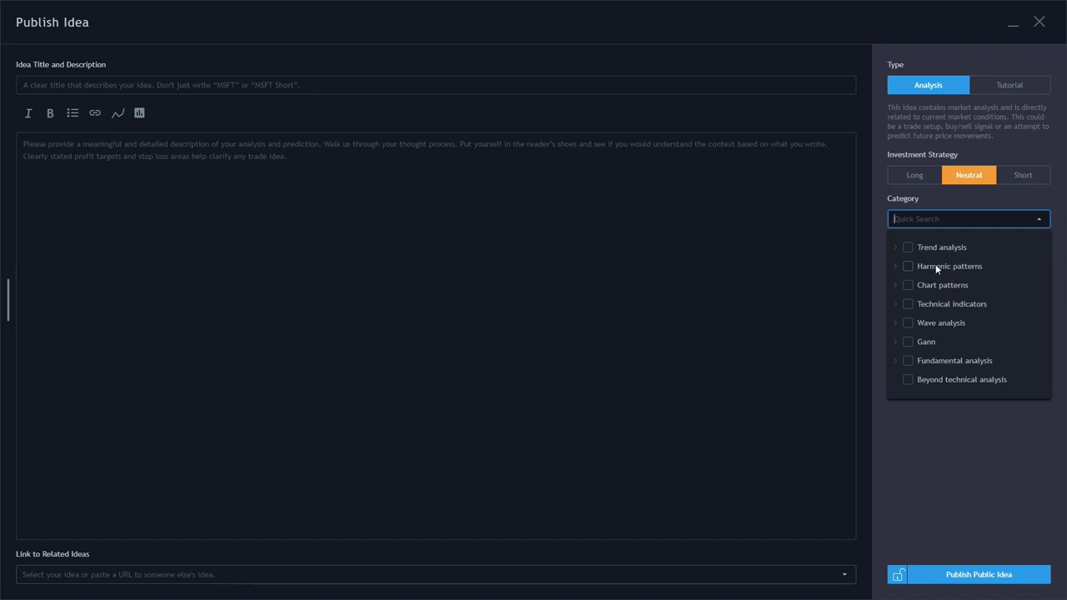
left_click(946, 428)
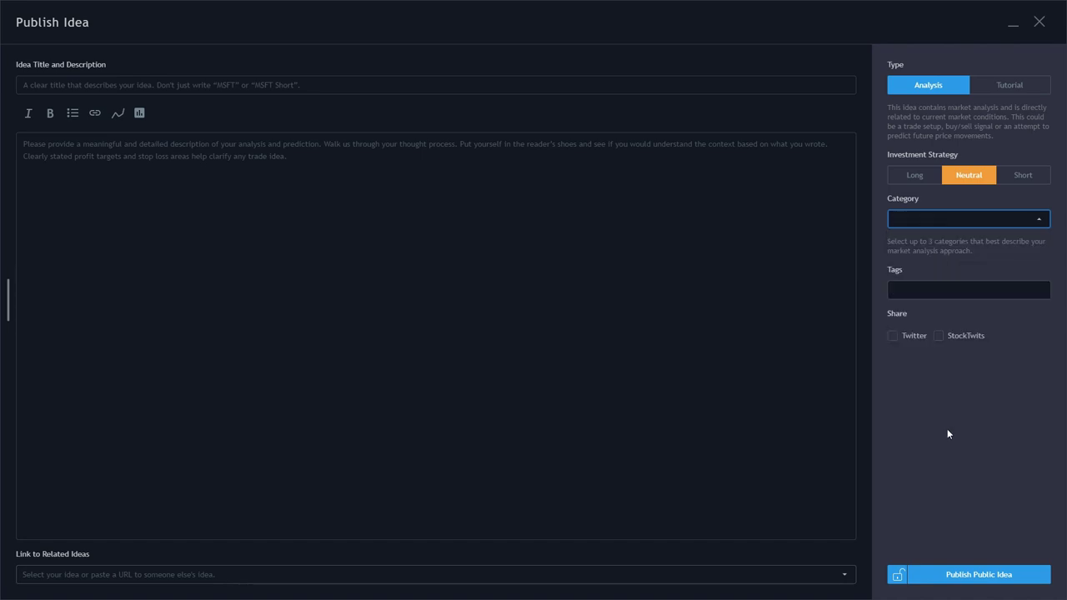
left_click(898, 577)
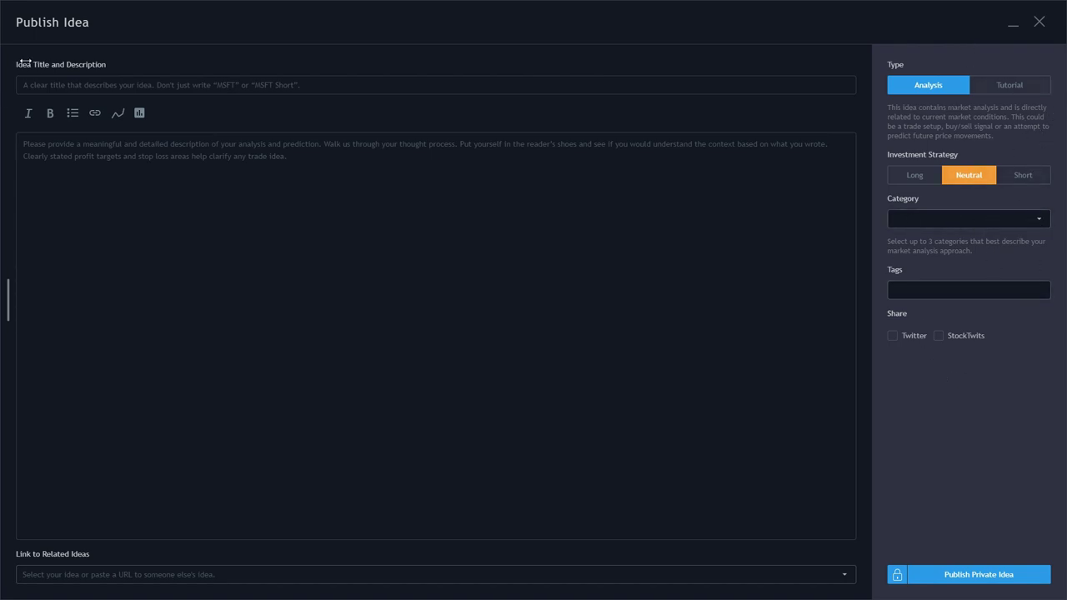
left_click(1040, 23)
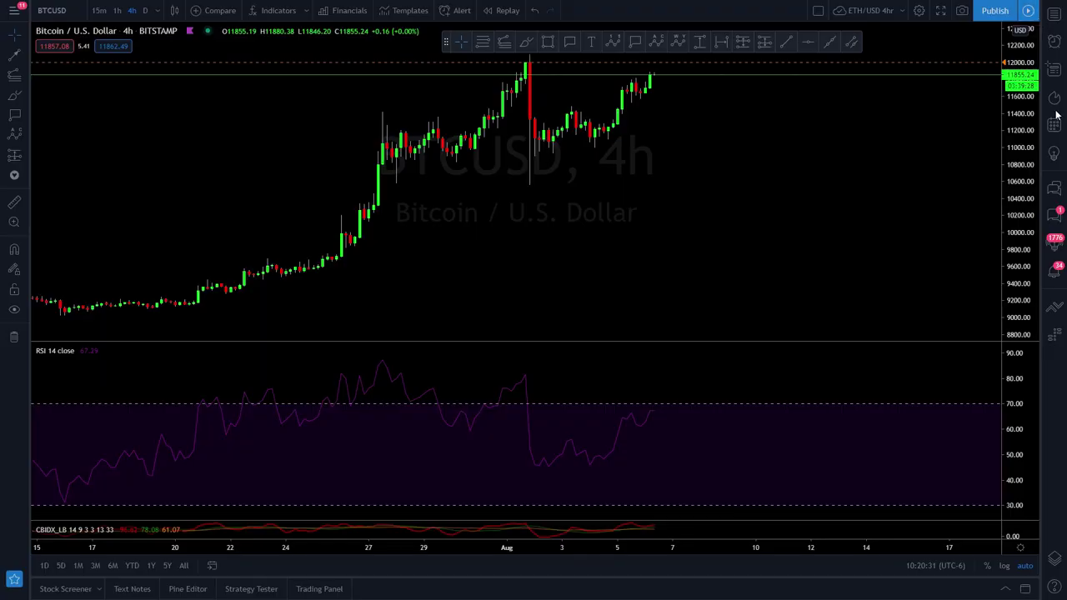
- Take a snapshot of the BTCUSD chart, view its image link and sharing options, and close the dialog
left_click(961, 11)
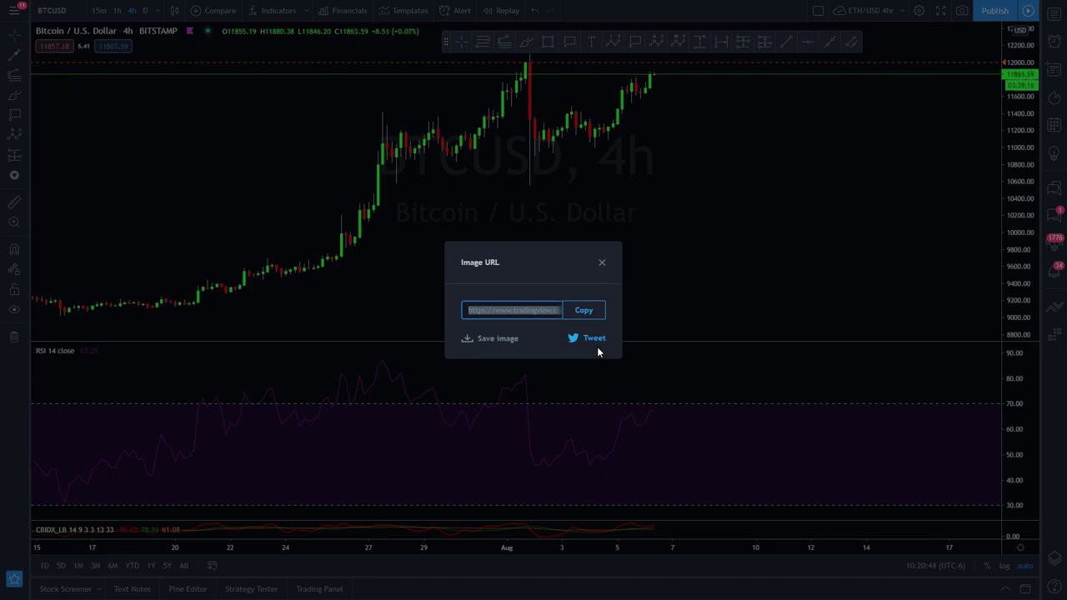
left_click(760, 251)
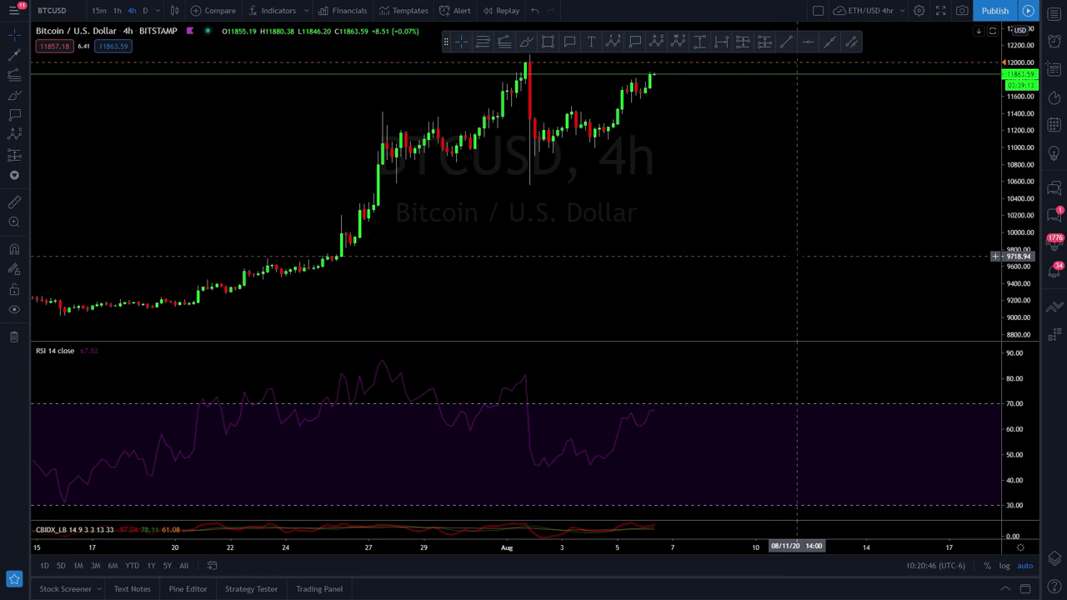
- Try white vertical grid lines in the chart's appearance settings and return them to black
left_click(918, 11)
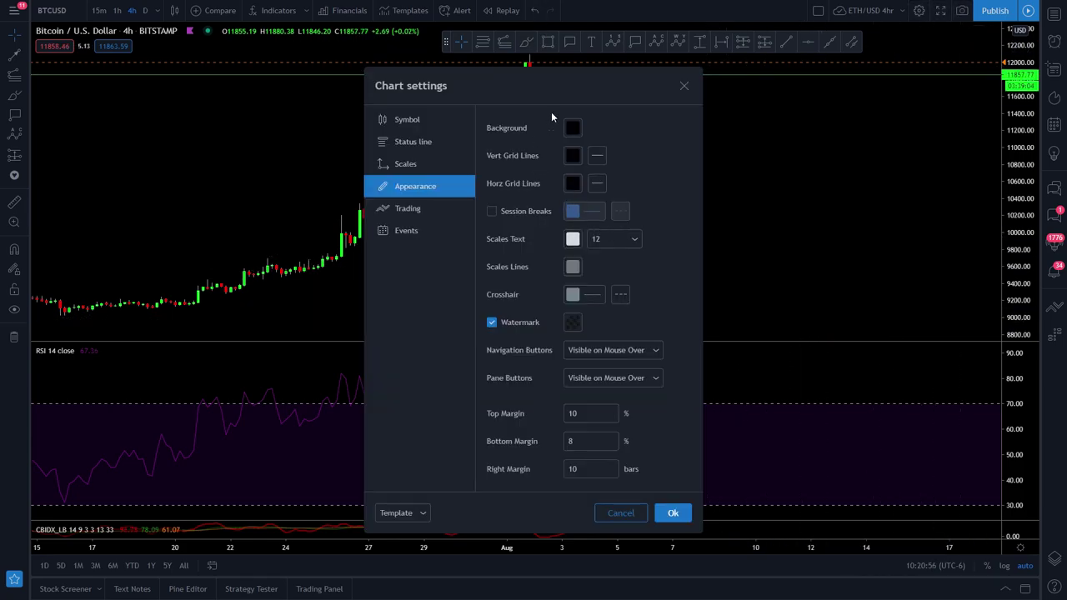
left_click(573, 157)
left_click(575, 177)
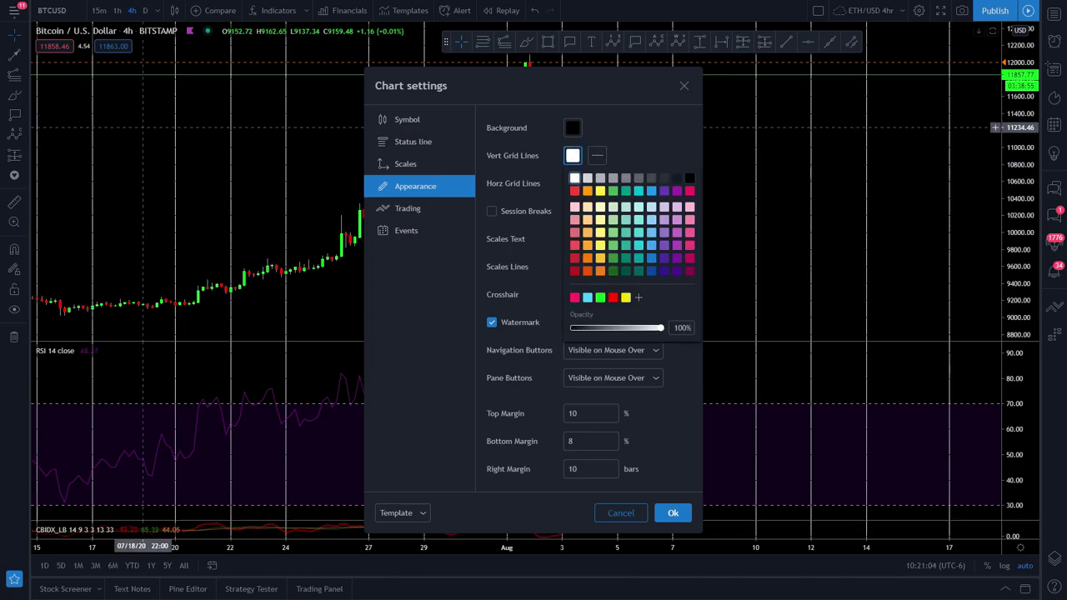
left_click(578, 161)
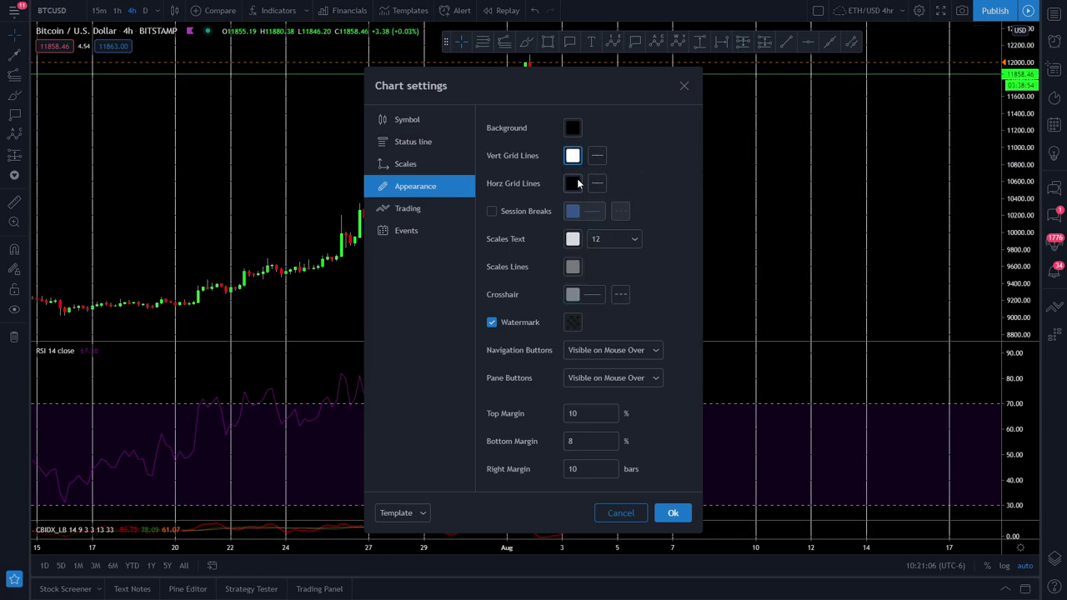
left_click(579, 157)
left_click(691, 177)
left_click(663, 147)
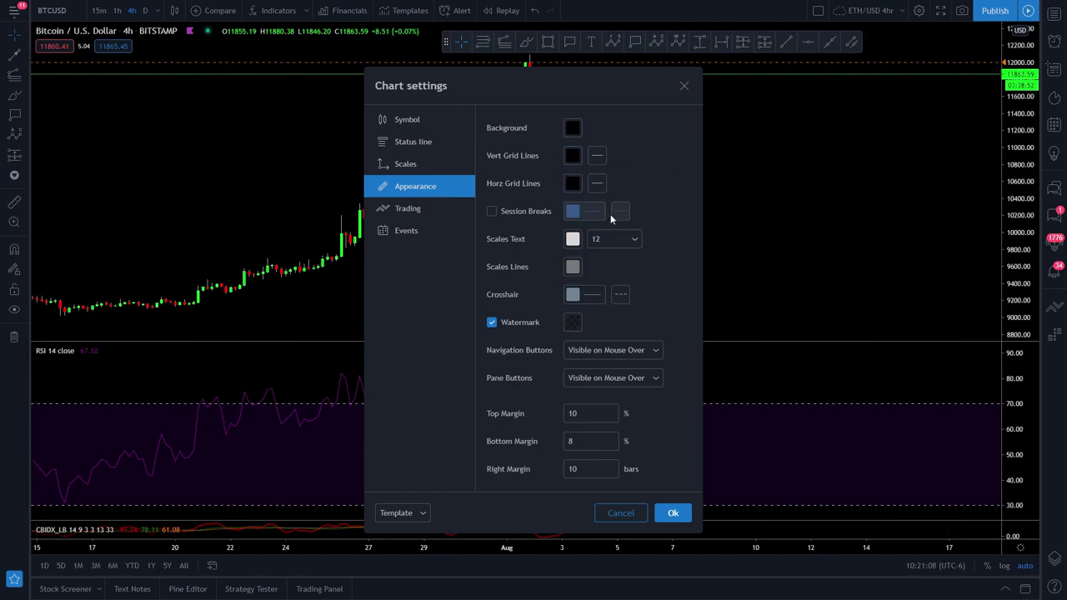
- Look at the line styles for the vertical grid lines, and try showing session breaks before turning them off again
left_click(597, 157)
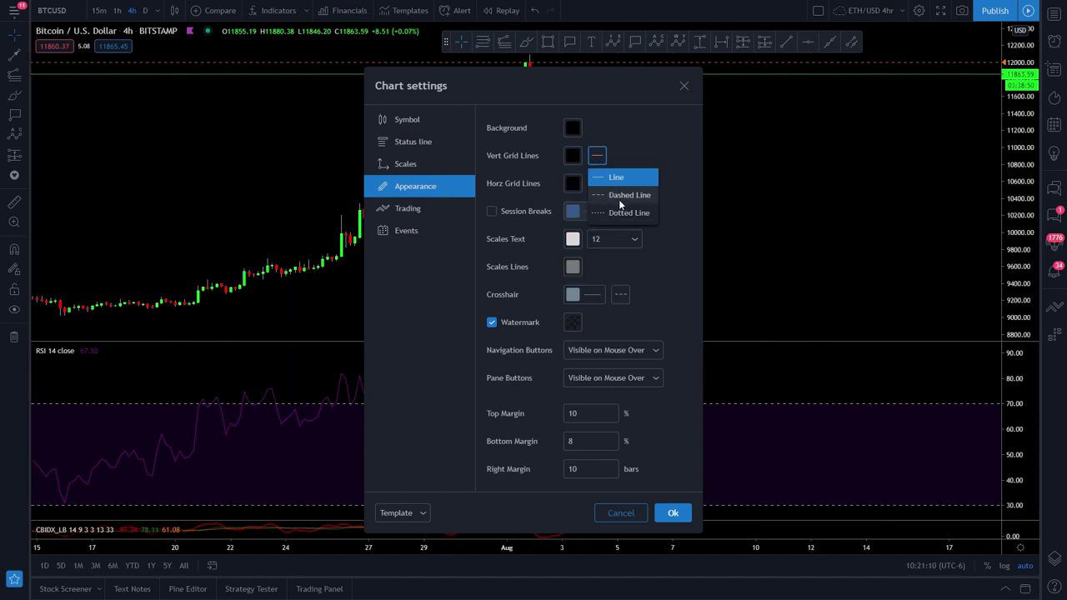
left_click(621, 149)
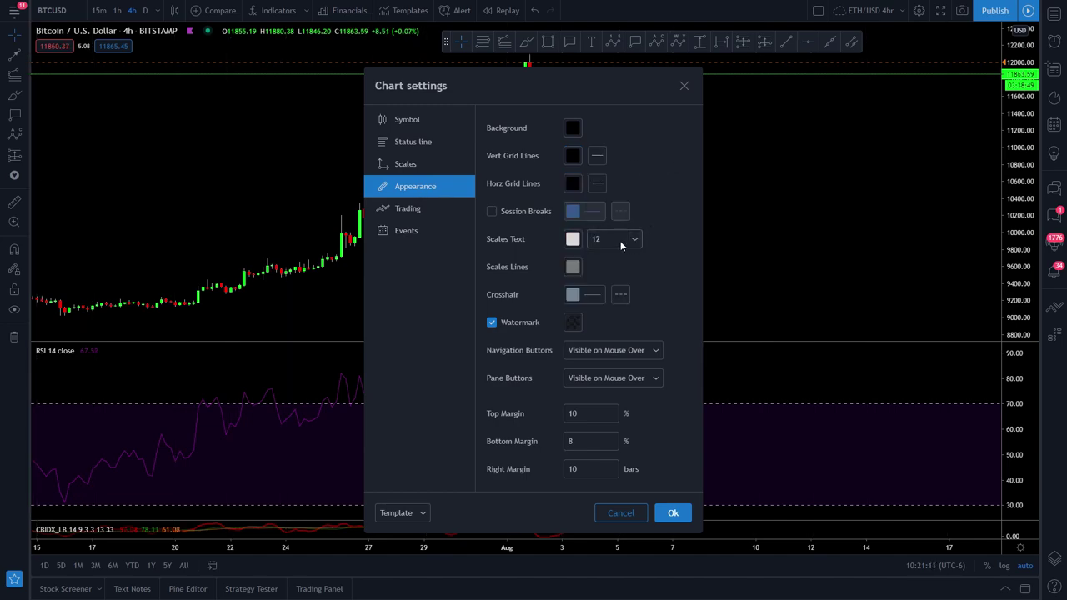
left_click(492, 211)
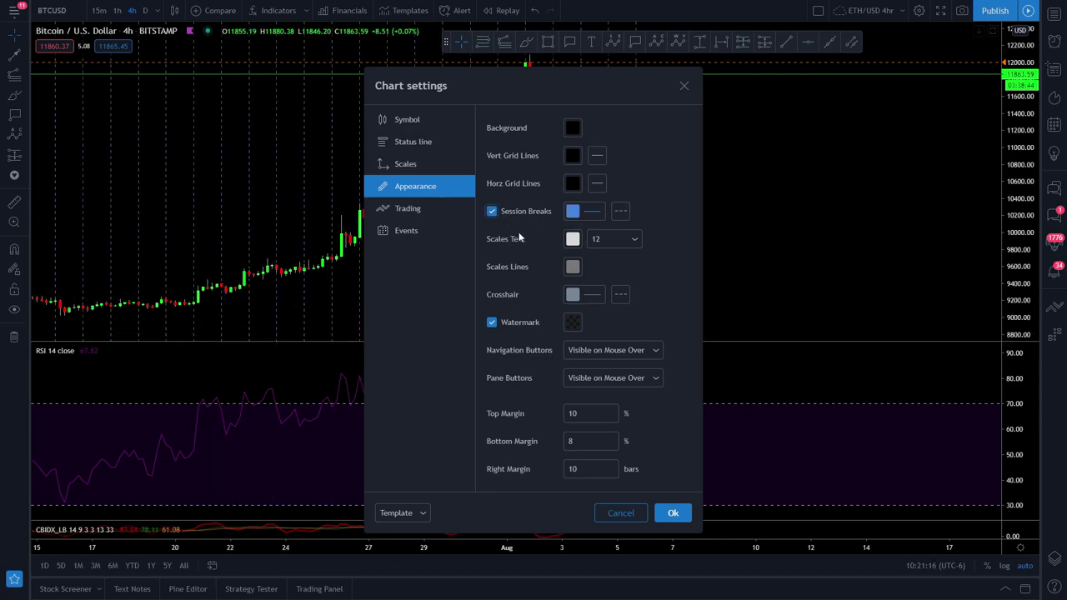
left_click(493, 211)
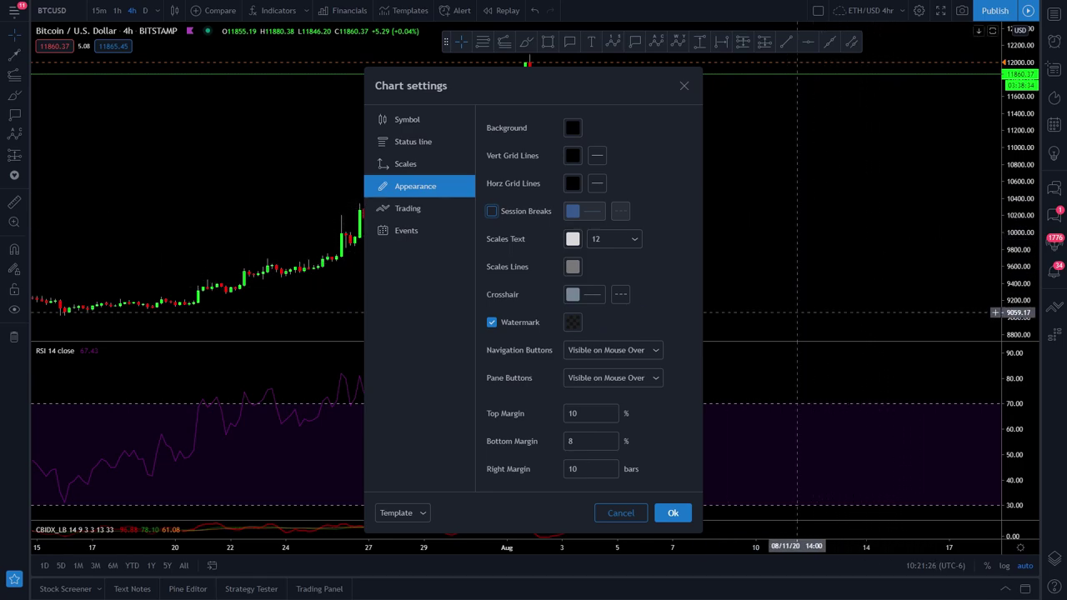
- Reposition the Chart settings dialog to uncover the chart and adjust the watermark's opacity slightly
left_click_drag(553, 81, 903, 115)
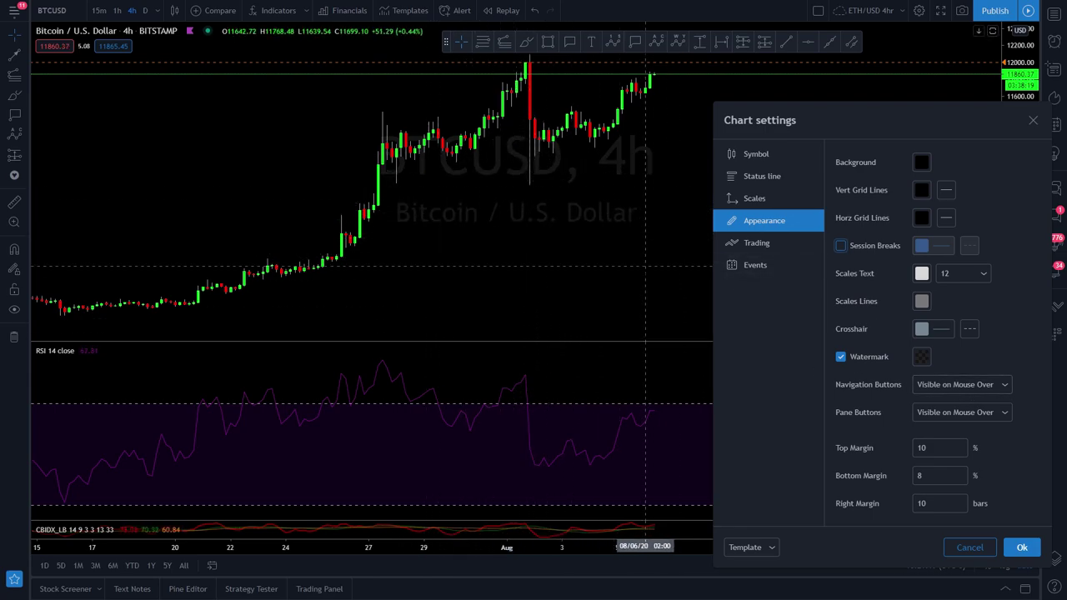
left_click_drag(828, 124, 617, 63)
left_click(644, 298)
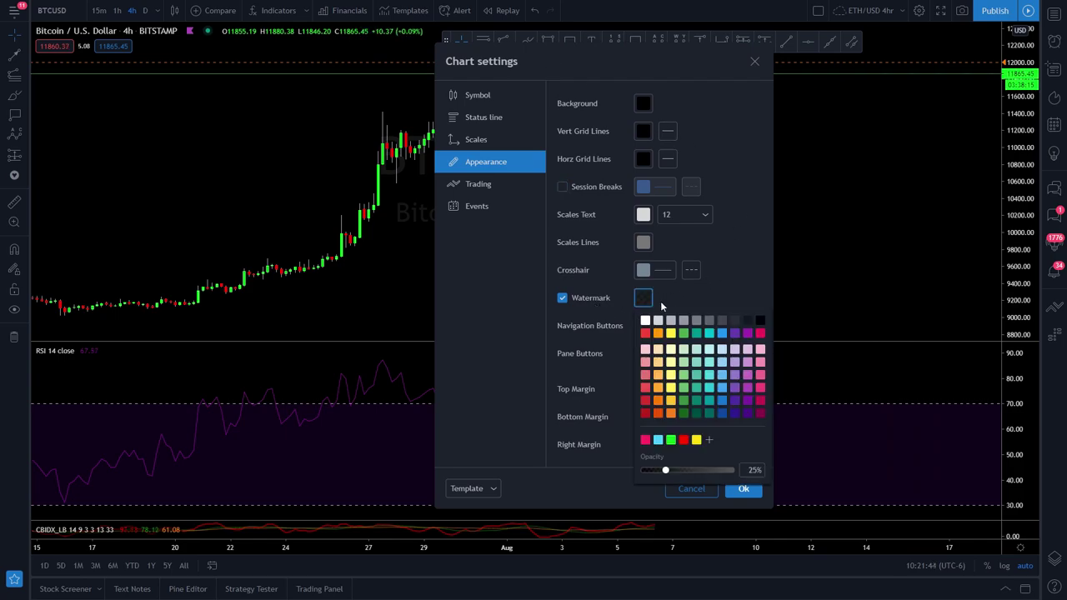
mouse_move(665, 470)
left_mouse_down()
mouse_move(736, 467)
mouse_move(639, 470)
mouse_move(671, 471)
left_mouse_up()
left_click(606, 404)
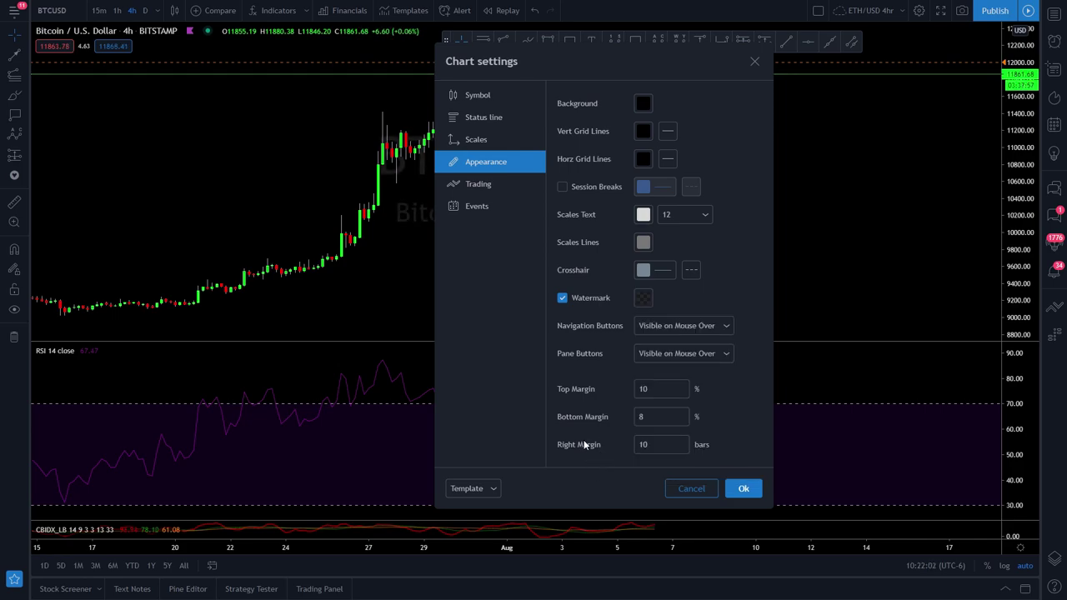
- Examine the Scales, Status line, Symbol, Events and Trading chart settings and accept the dialog
left_click(476, 139)
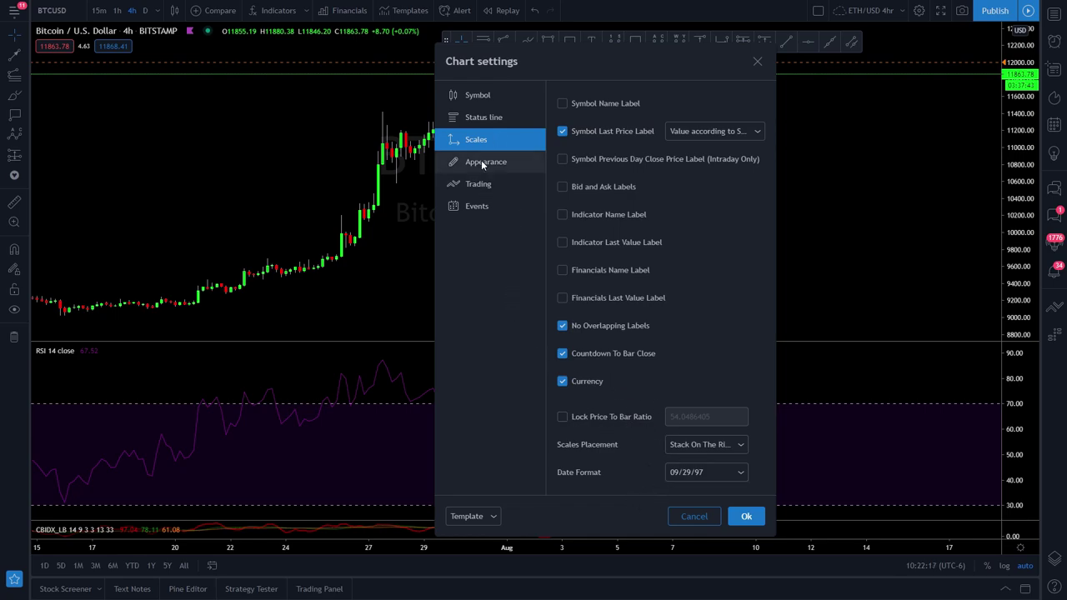
left_click(493, 118)
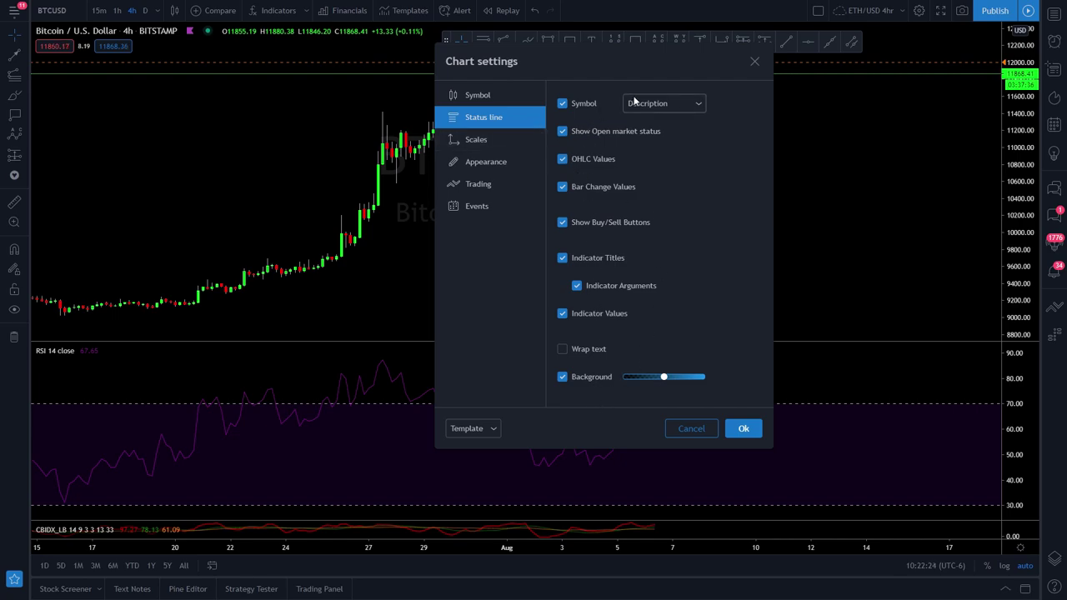
left_click(473, 95)
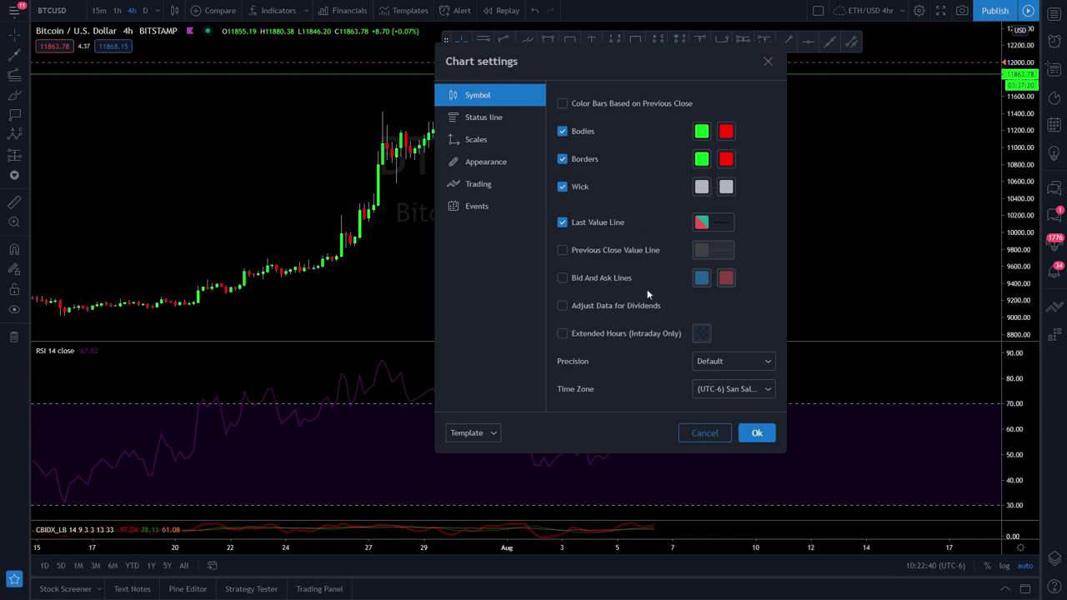
left_click(471, 207)
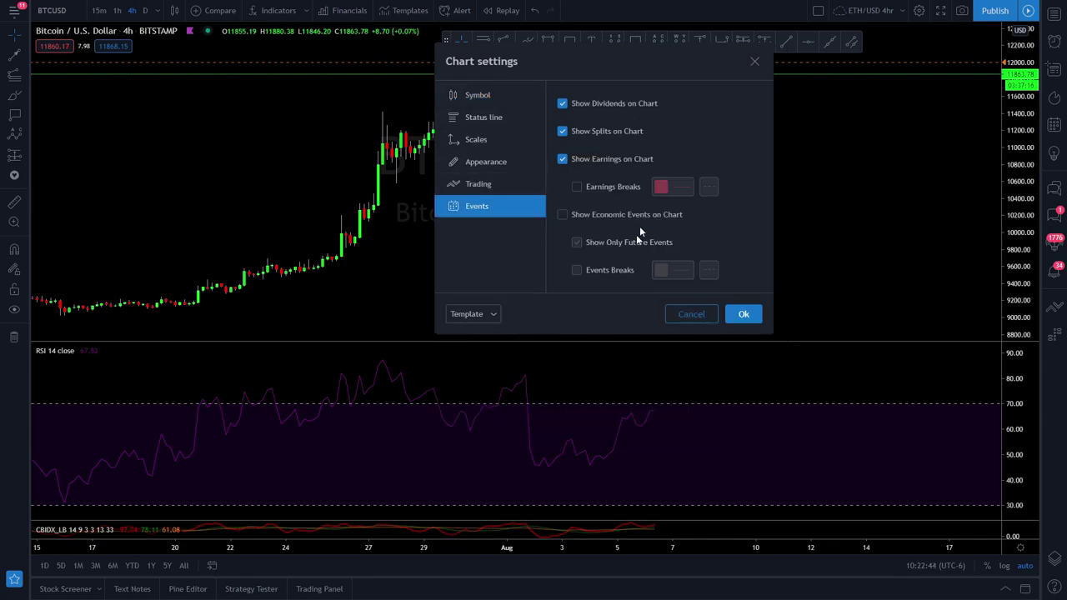
left_click(485, 185)
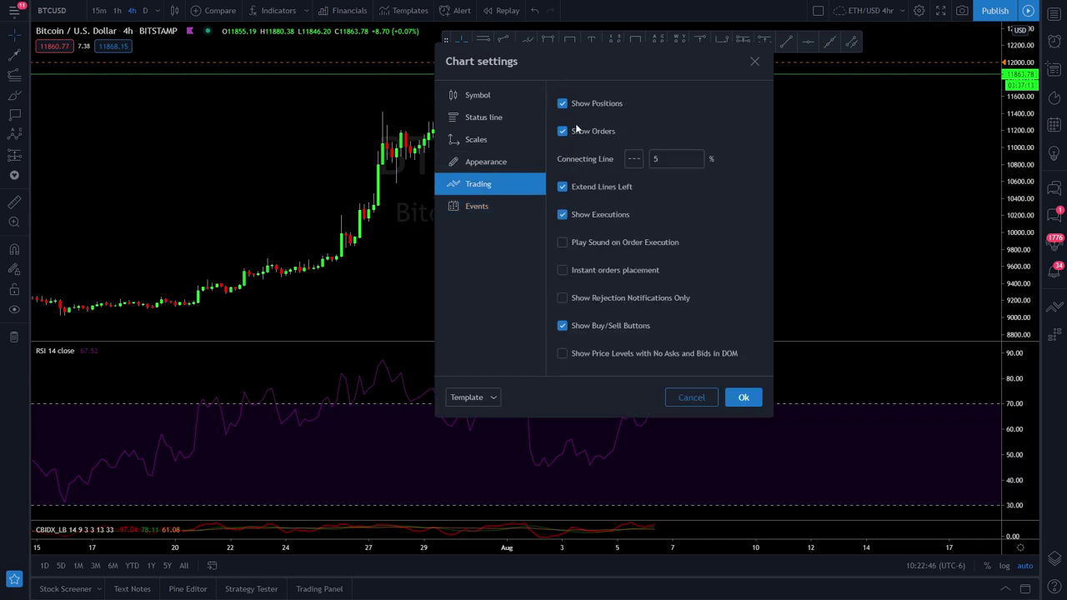
left_click(487, 163)
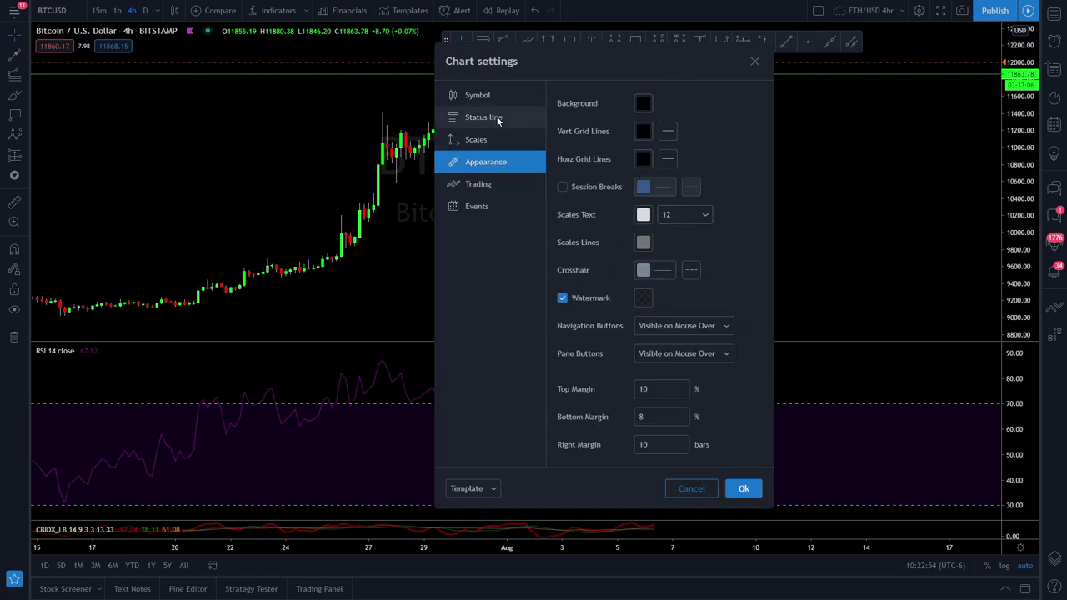
left_click(483, 140)
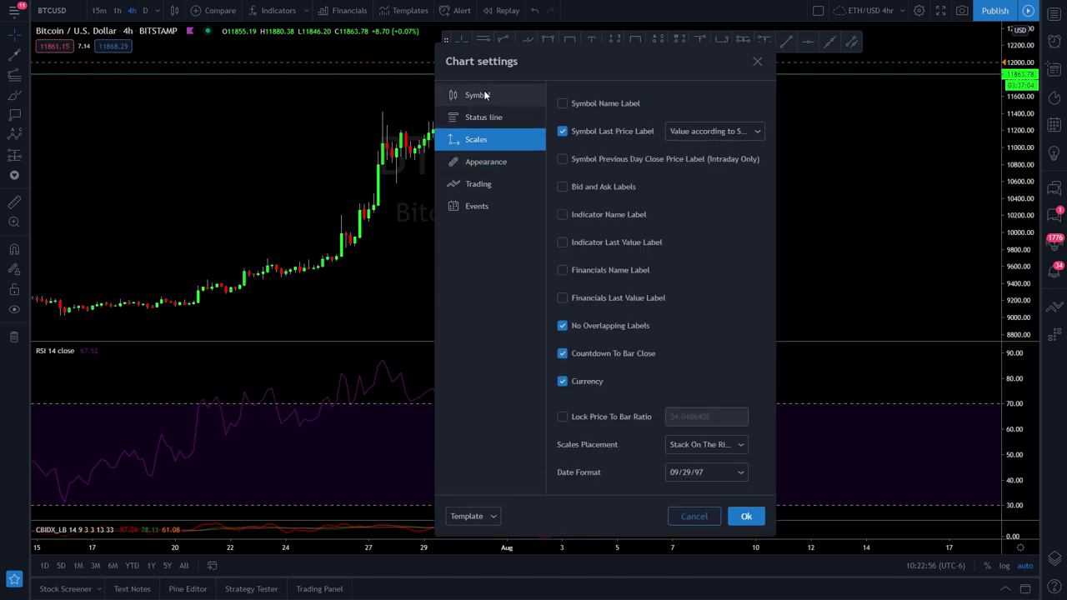
left_click(486, 97)
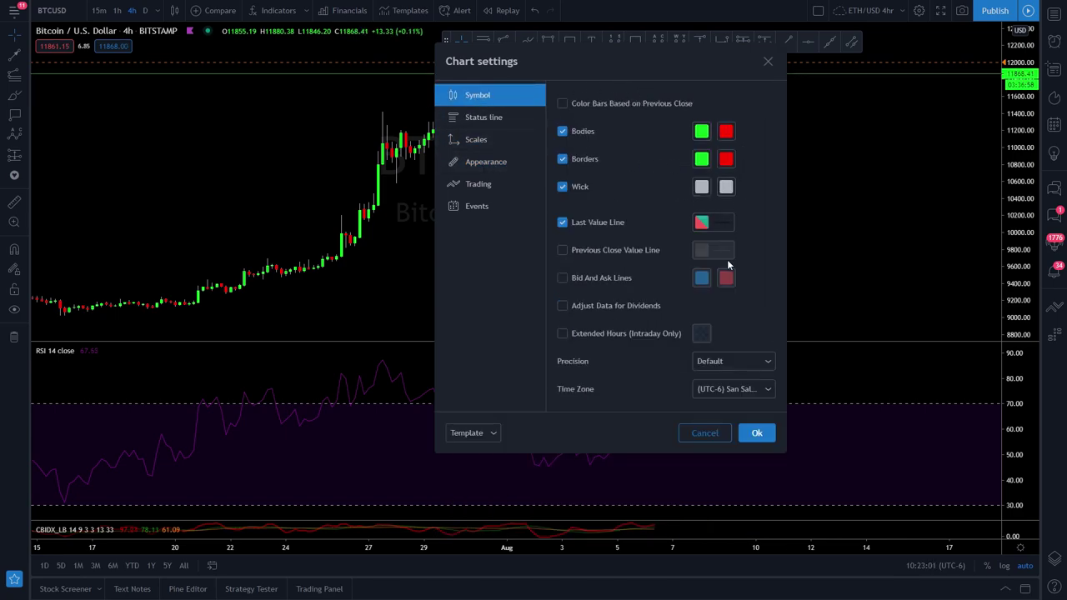
left_click(757, 434)
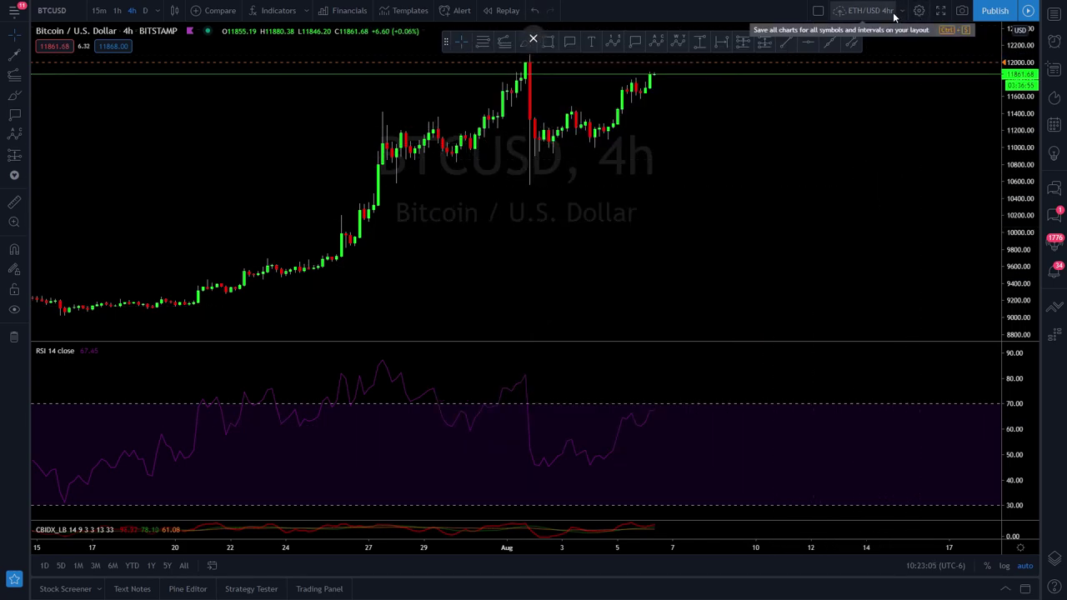
- Save the ETH/USD 4hr layout and split the workspace into two side-by-side charts
left_click(850, 15)
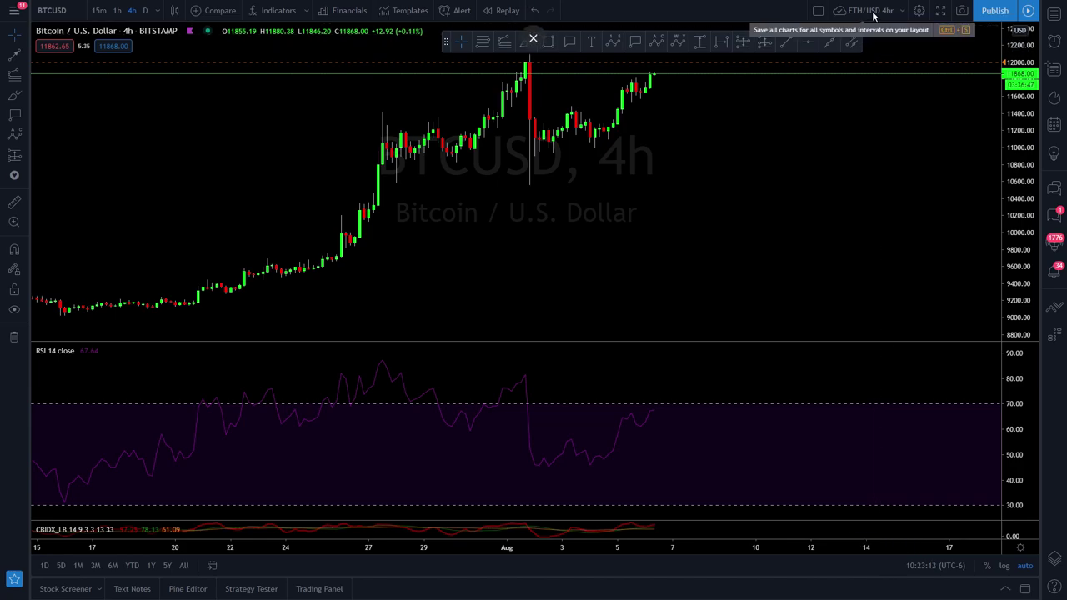
left_click(819, 10)
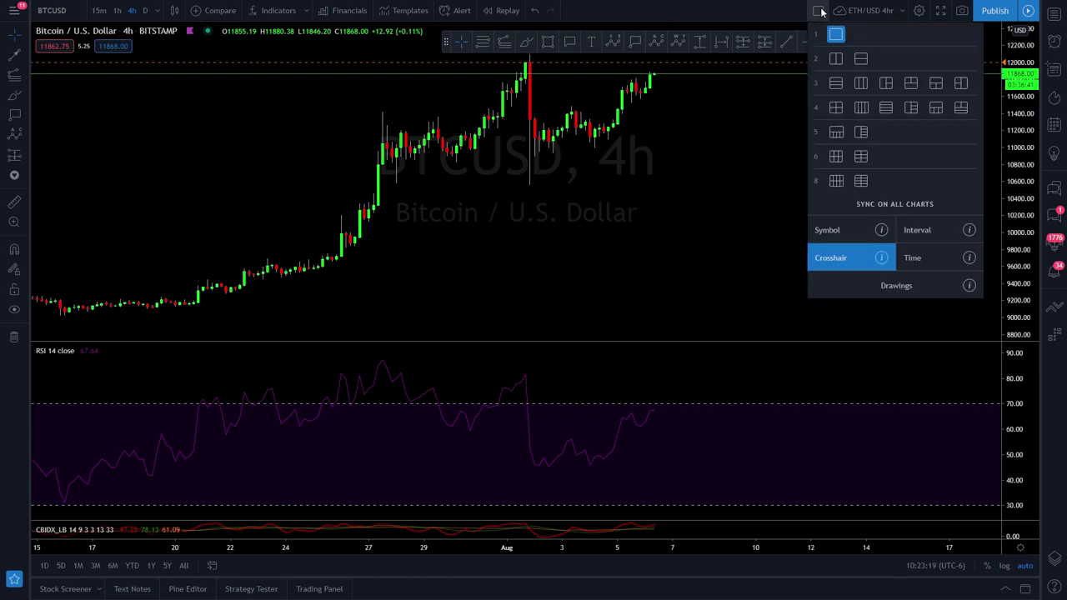
left_click(835, 59)
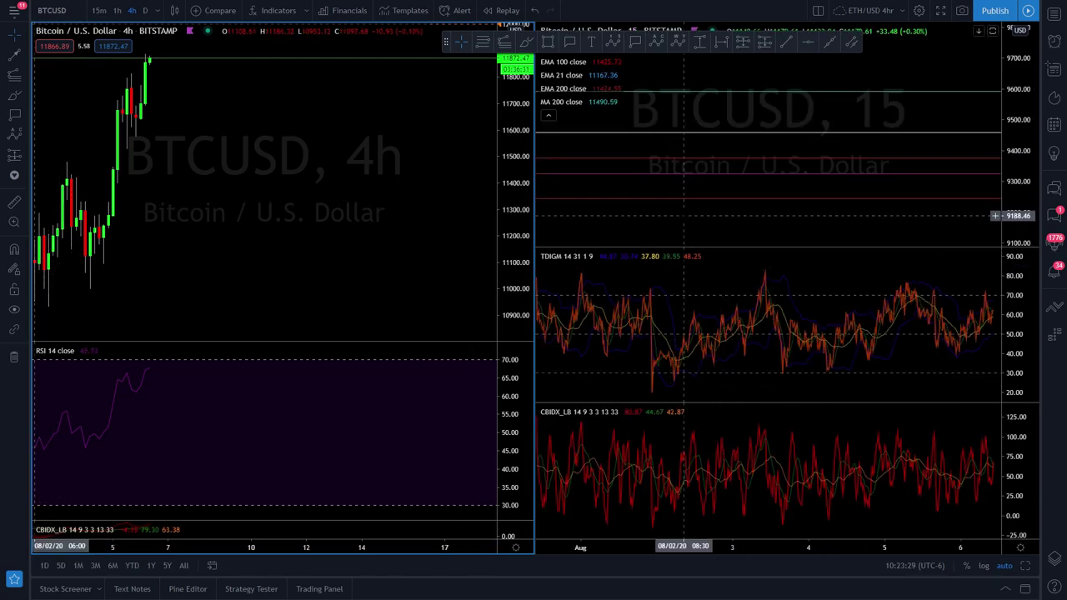
- Shift the second chart's price view, try the 1-hour interval on it and return it to 15 minutes
left_click(1006, 148)
left_click_drag(825, 142, 806, 197)
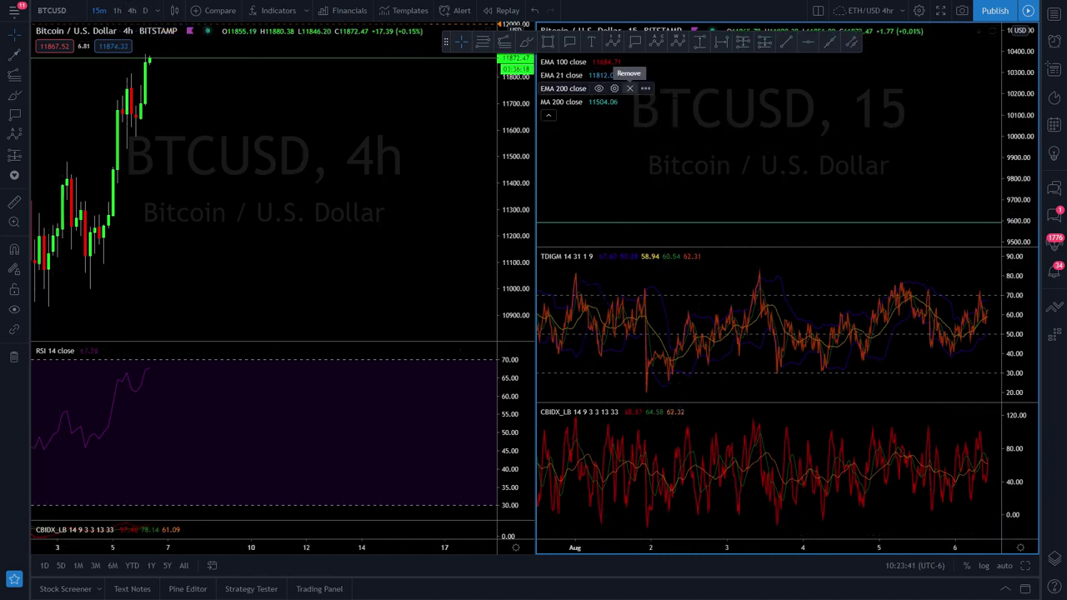
left_click(119, 11)
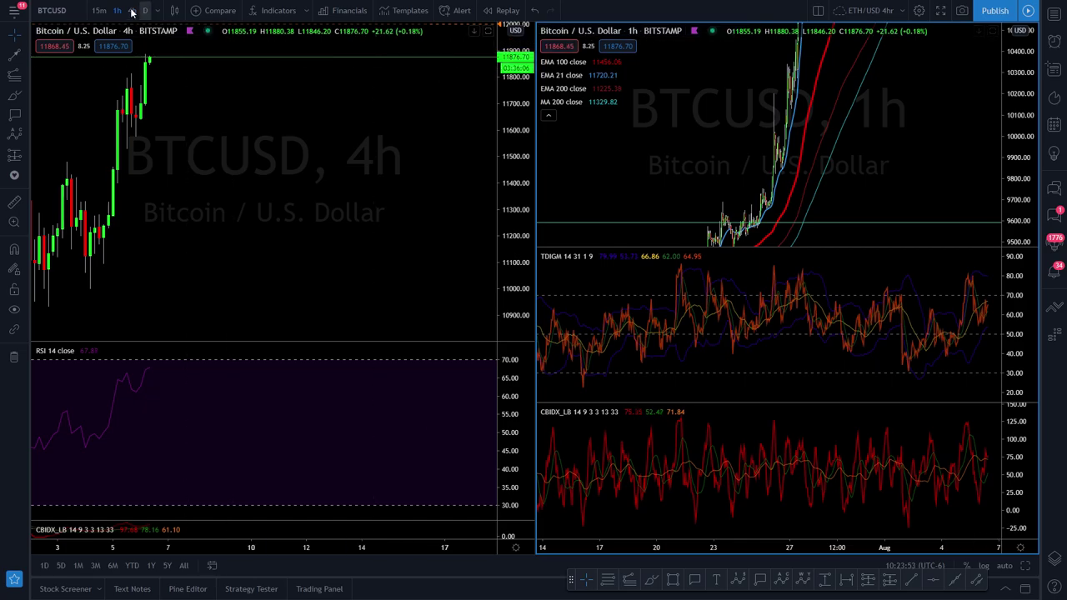
left_click(101, 10)
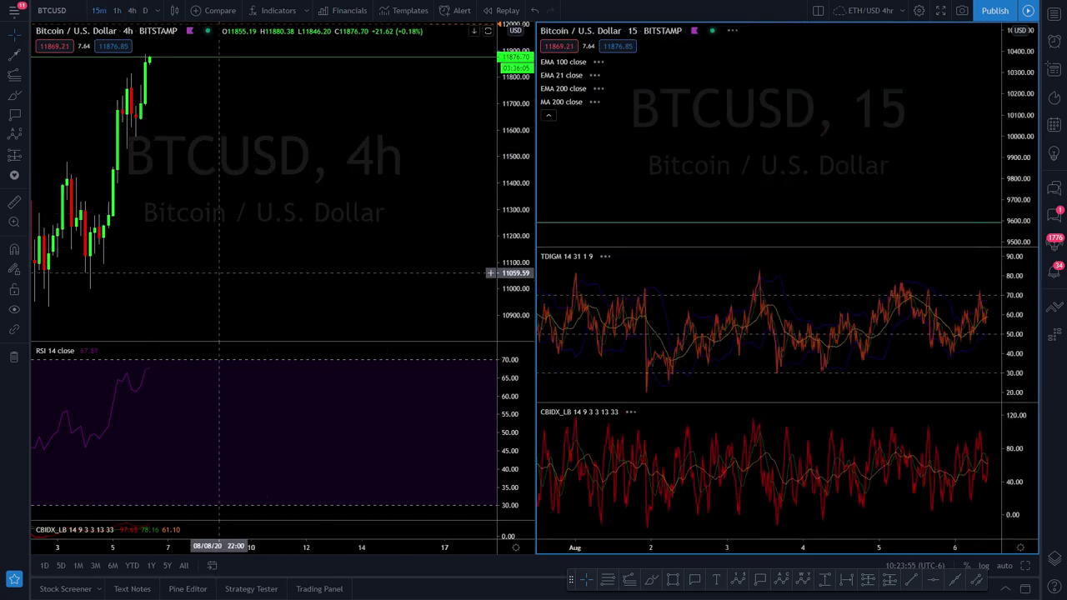
- Set the first BTCUSD chart to the daily interval and the second one to 4 hours
left_click(210, 214)
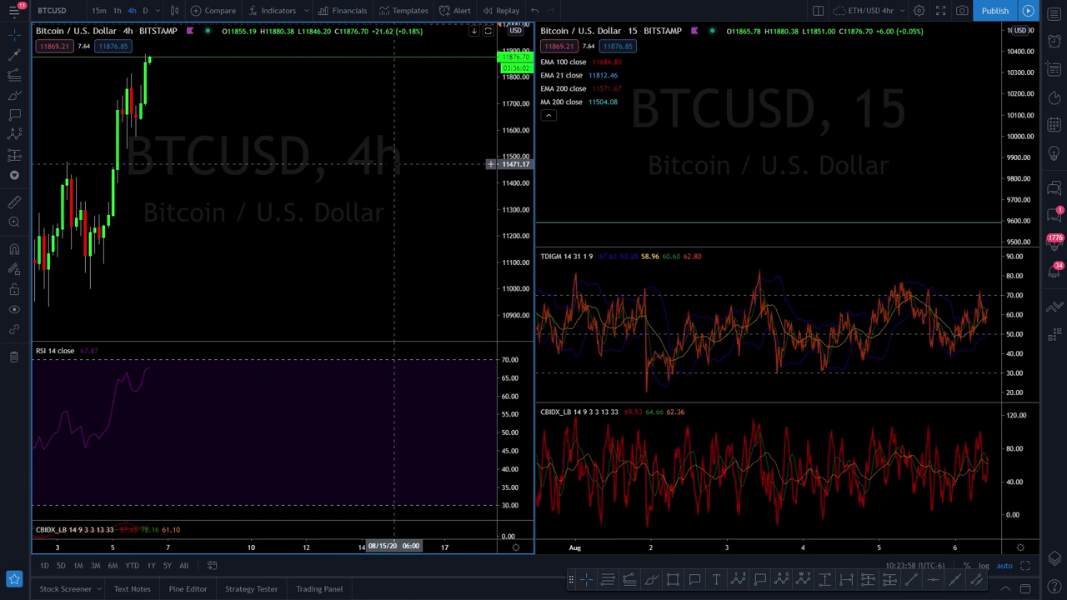
left_click(145, 10)
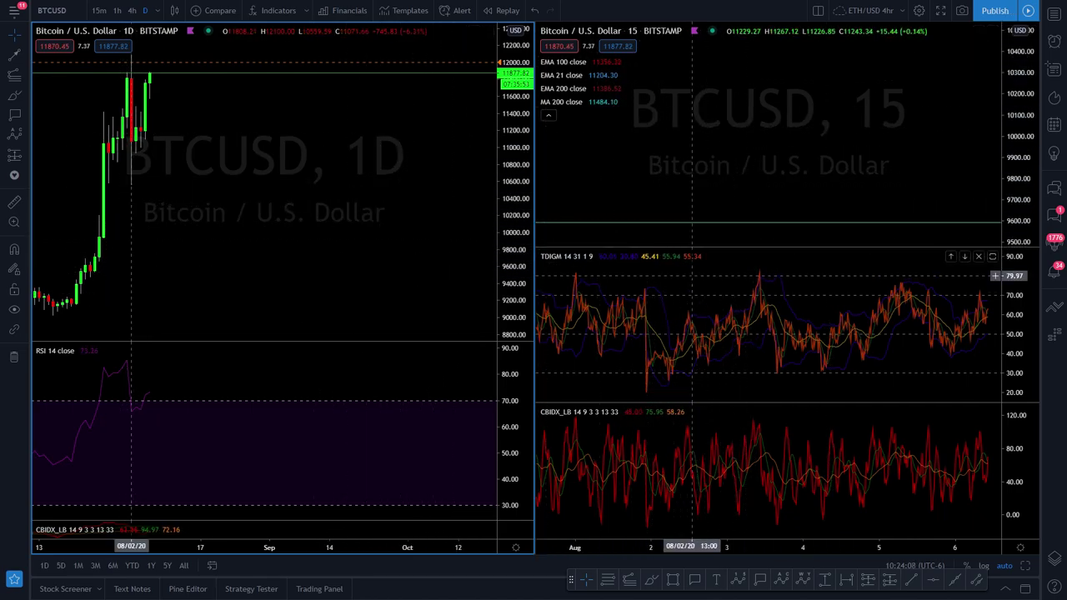
left_click(800, 195)
left_click_drag(788, 247, 787, 221)
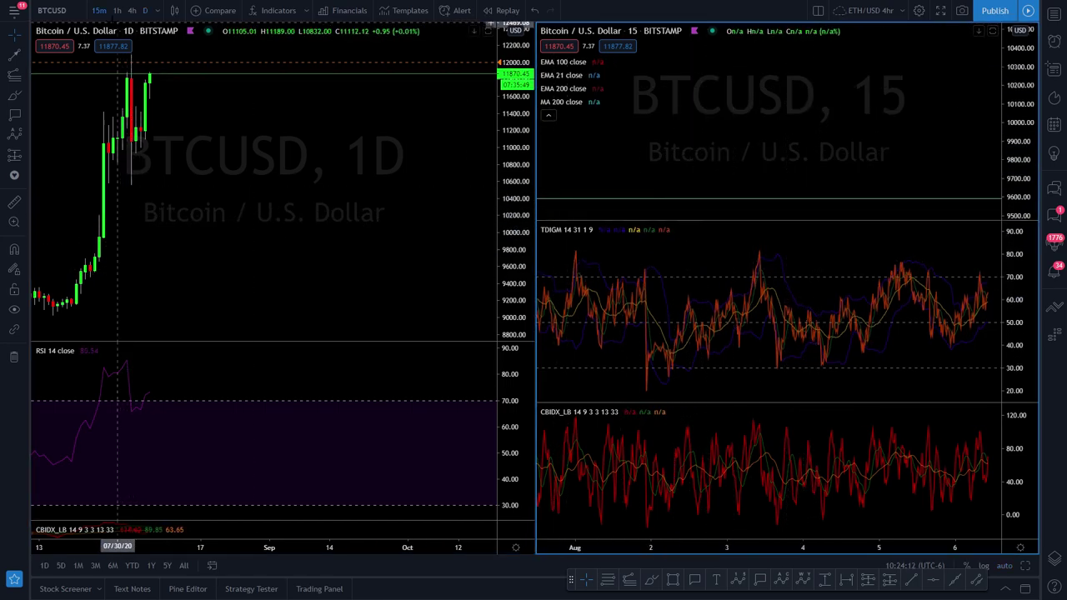
left_click(132, 10)
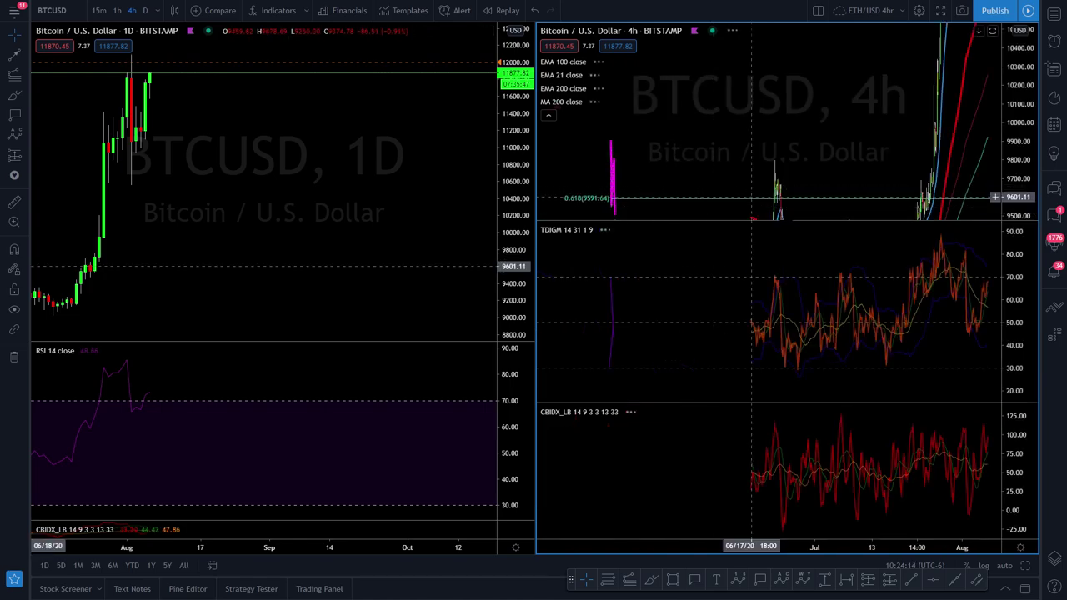
- Collapse the second chart's price pane so the TDIGM and CBIDX_LB indicator panes share its height about equally
left_click_drag(645, 221, 645, 38)
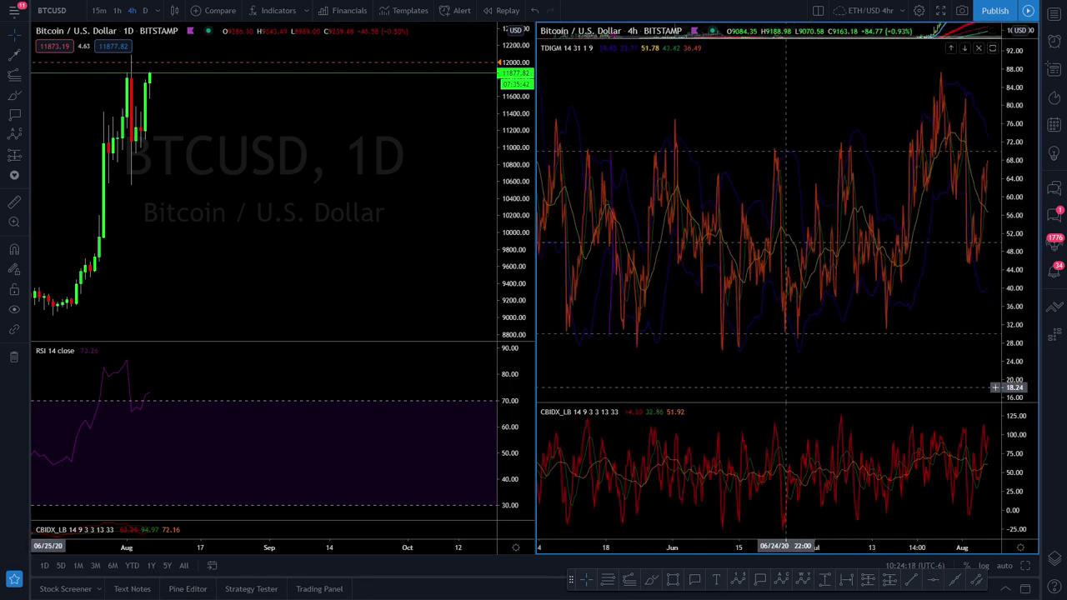
left_click_drag(790, 405, 791, 294)
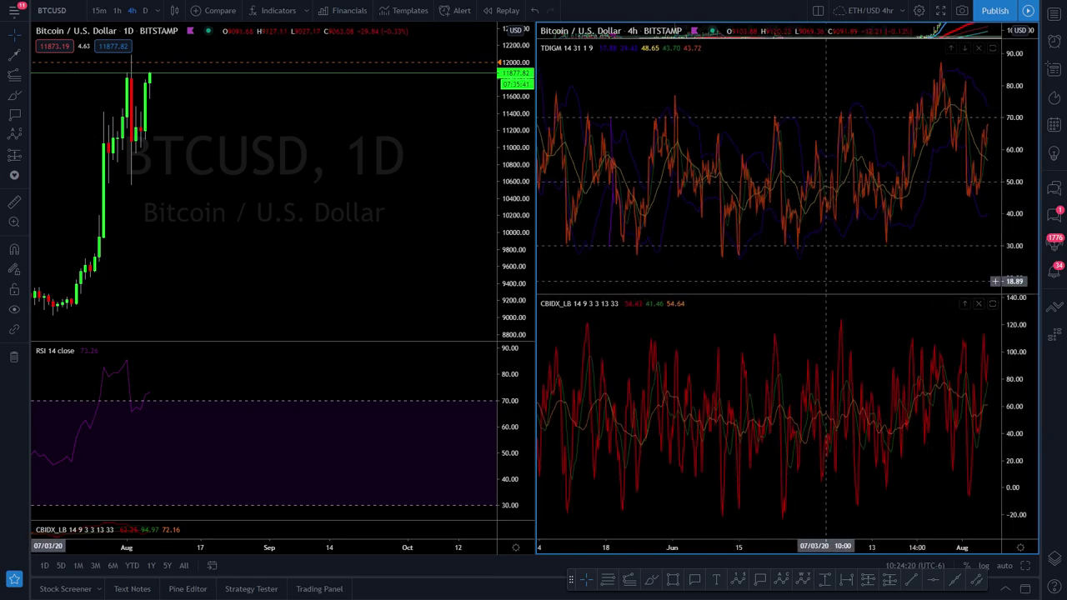
scroll(850, 414, "up", 4)
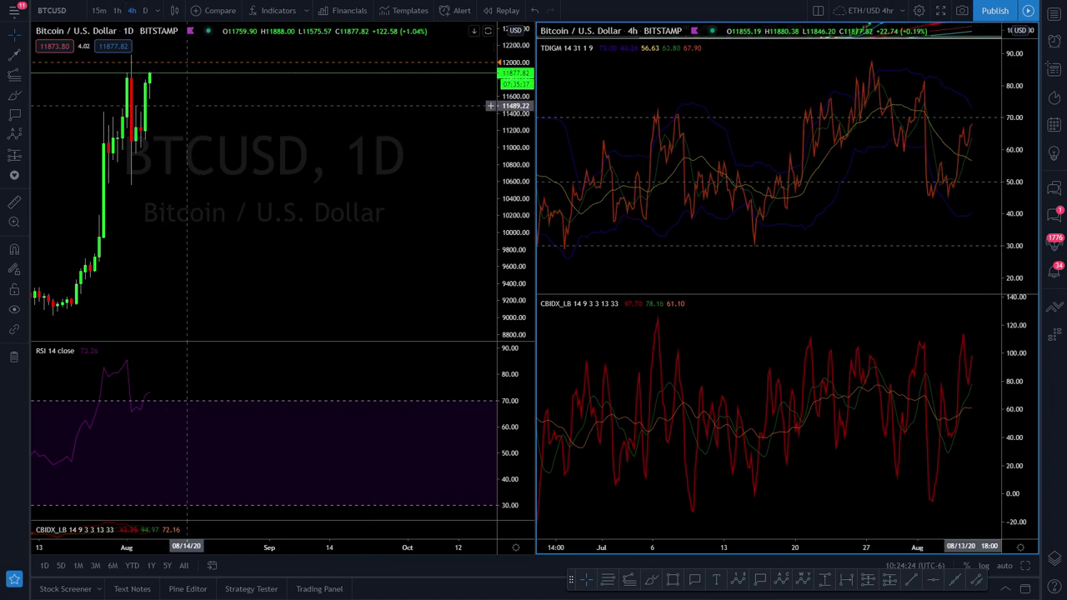
- Set the first BTCUSD chart to the 4-hour interval and bring its recent candles into view
left_click(187, 105)
left_click(131, 10)
scroll(308, 223, "up", 3)
left_click_drag(281, 245, 397, 221)
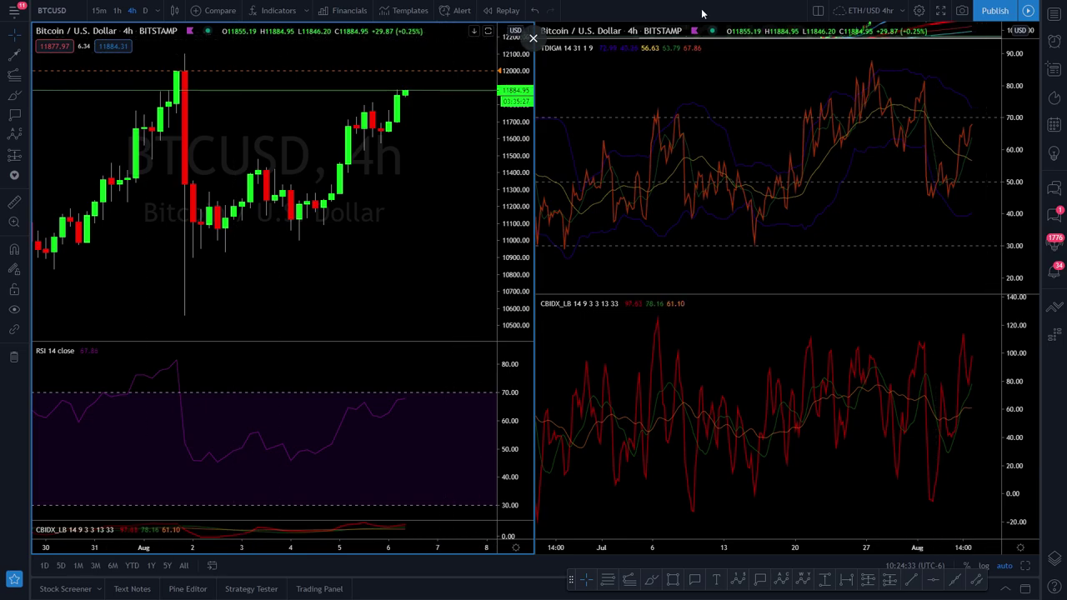
- Try the four-chart grid and an eight-chart layout, dismiss the upgrade offer and review the remaining layout choices
left_click(818, 11)
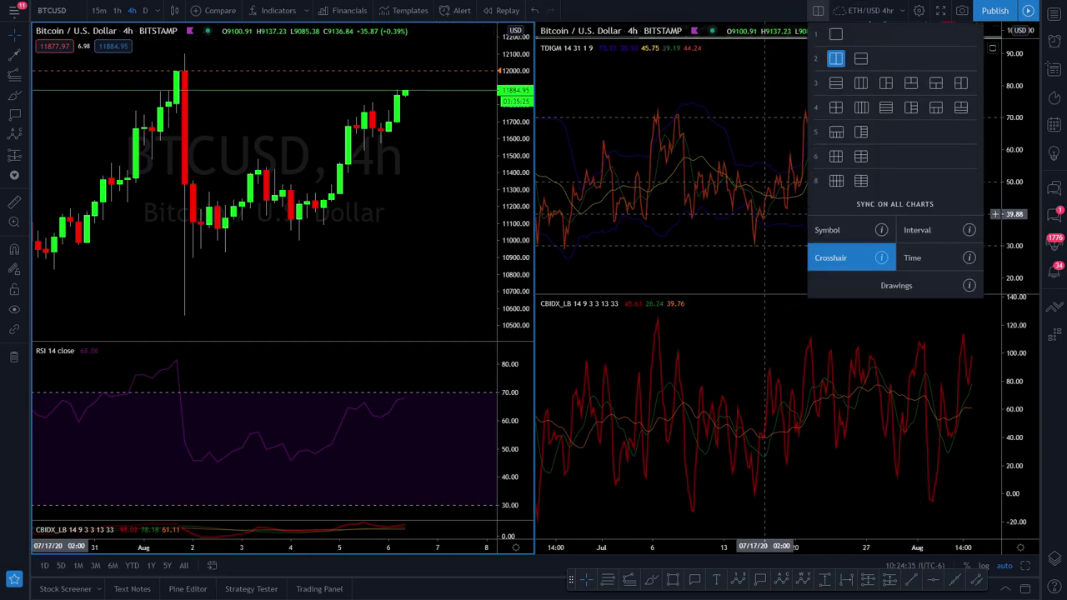
left_click(866, 183)
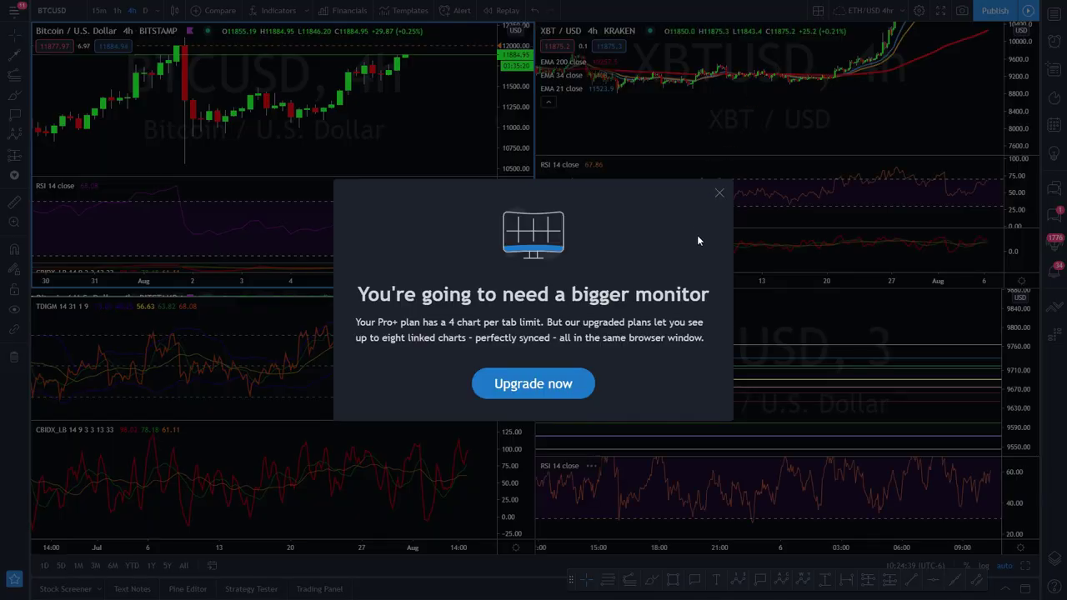
left_click(720, 193)
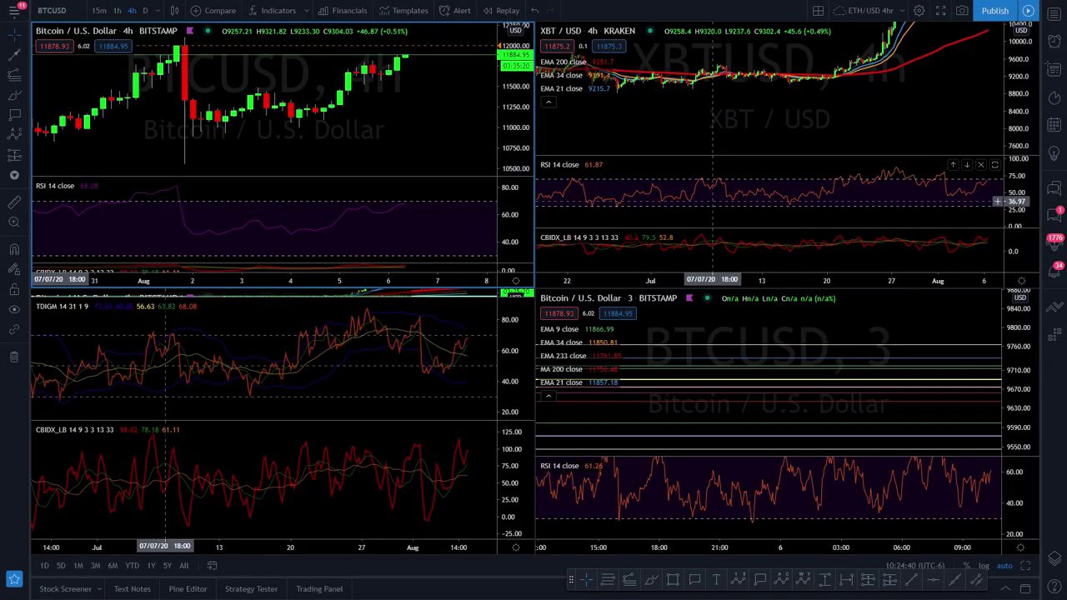
left_click(818, 12)
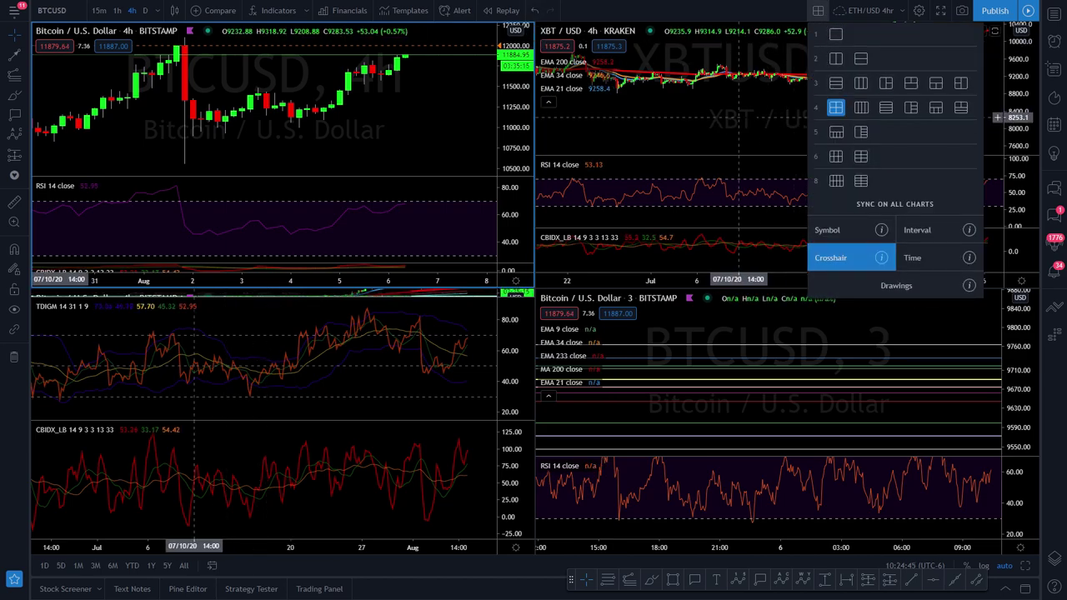
left_click(575, 15)
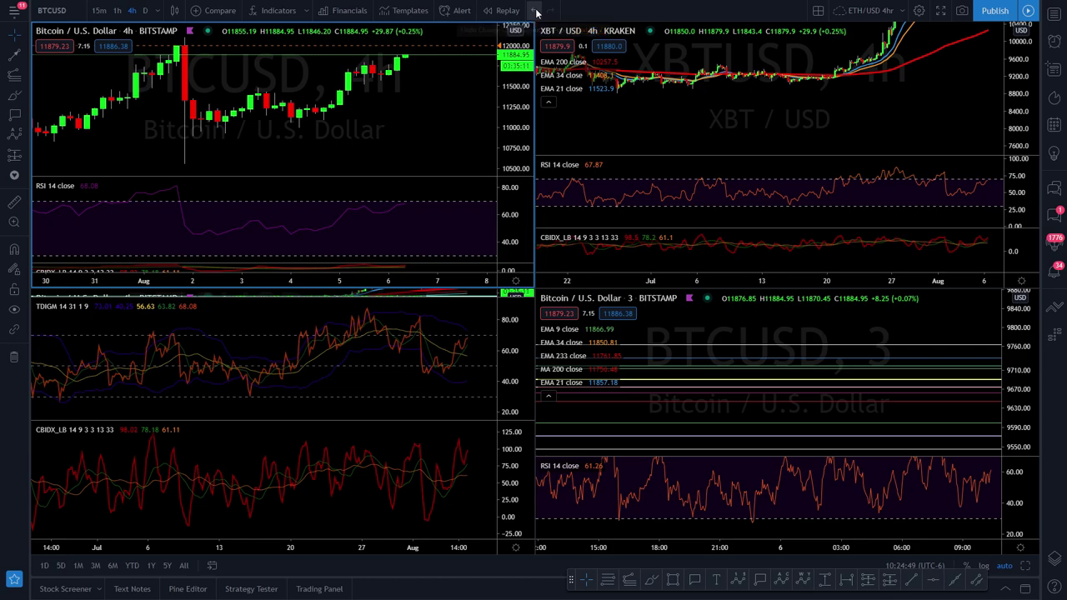
- Undo the four-chart layout and the first chart's interval change, returning to two charts with the first one on daily
left_click(536, 10)
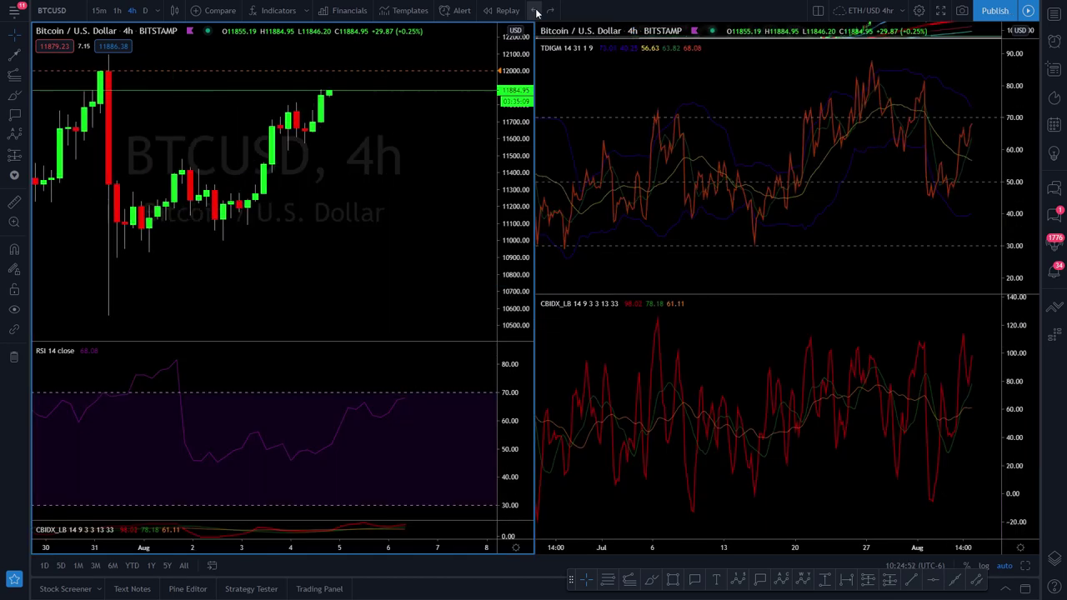
left_click(535, 11)
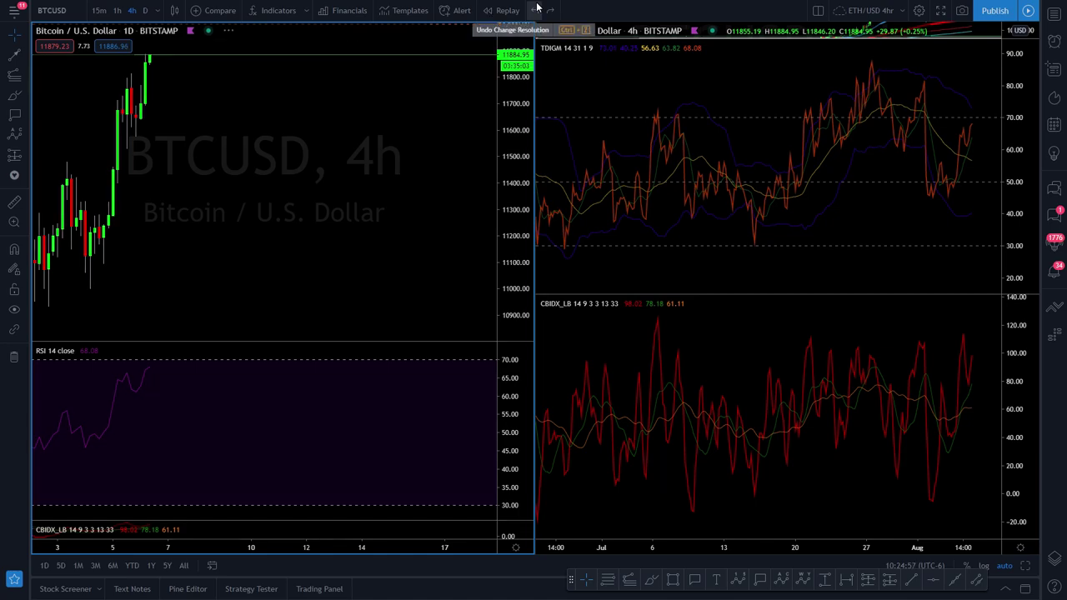
left_click(536, 11)
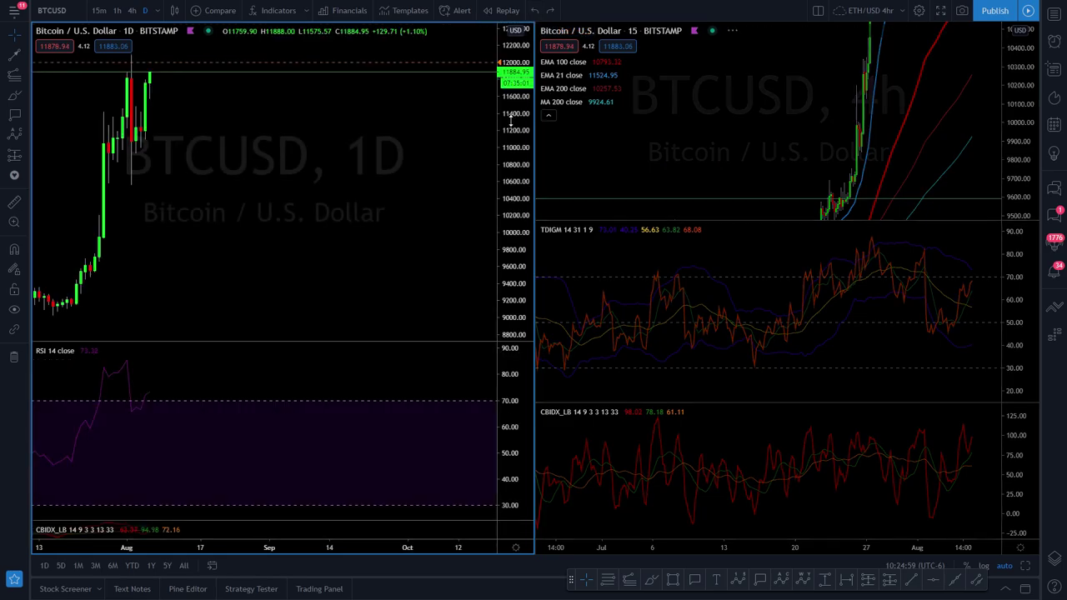
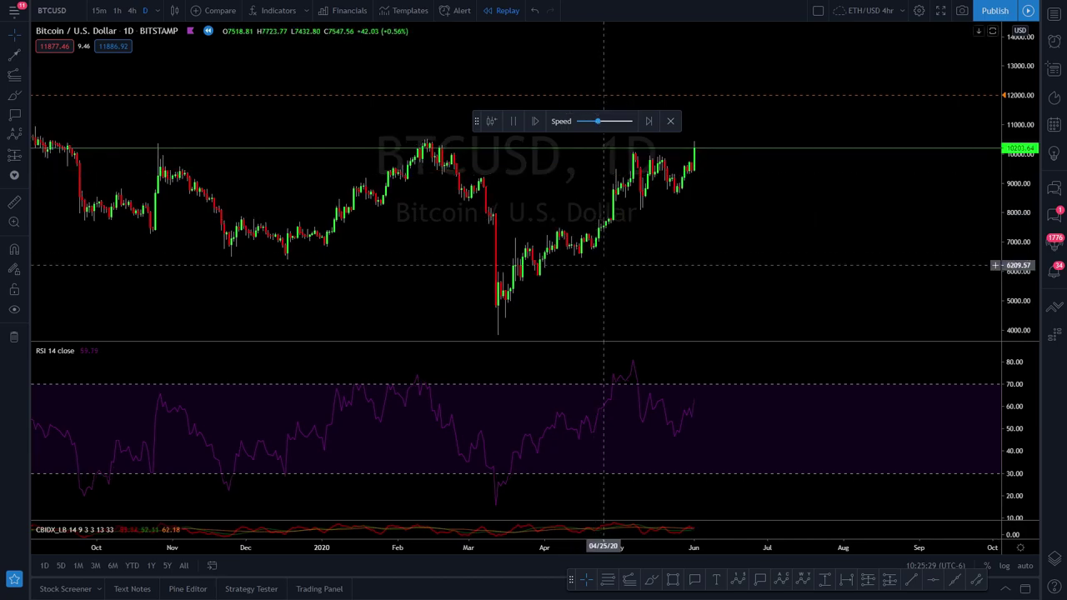
- Raise the bar replay speed to its maximum and move the replay controls below the BTCUSD candles
mouse_move(604, 123)
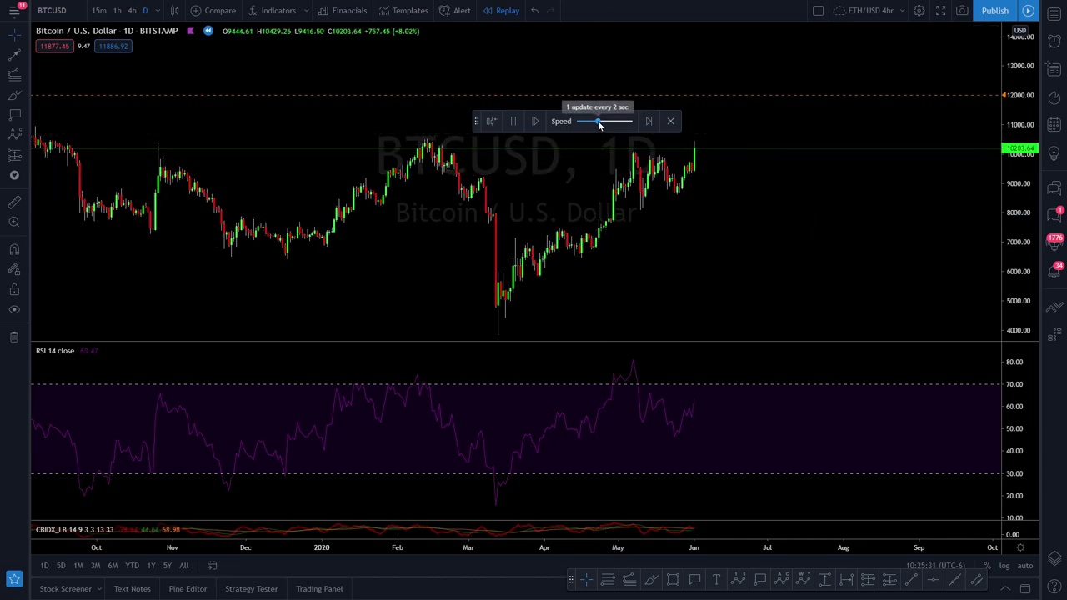
left_click_drag(605, 123, 631, 124)
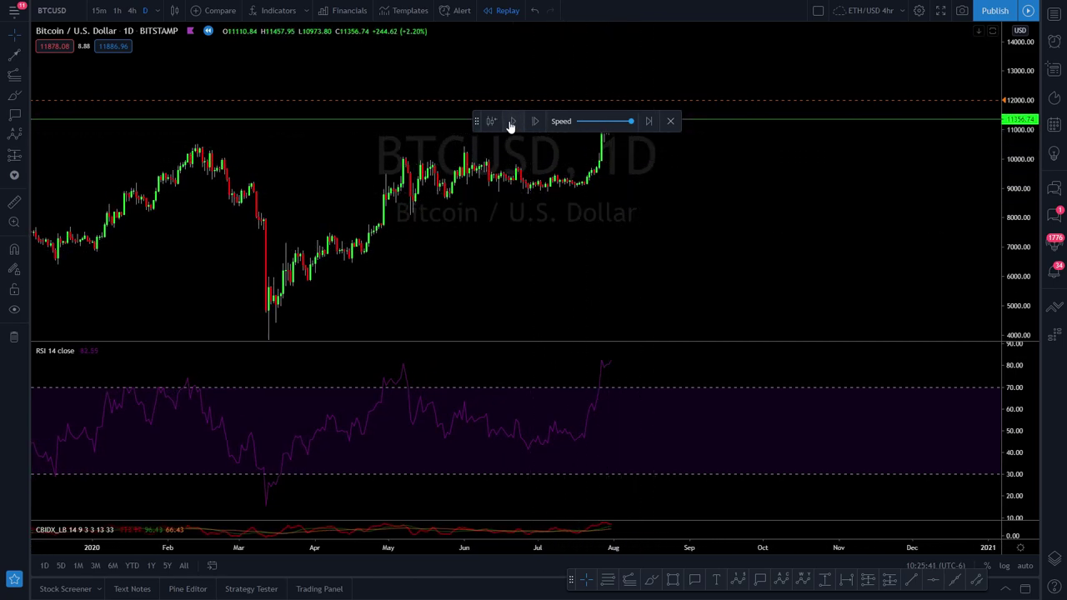
left_click_drag(477, 117, 583, 298)
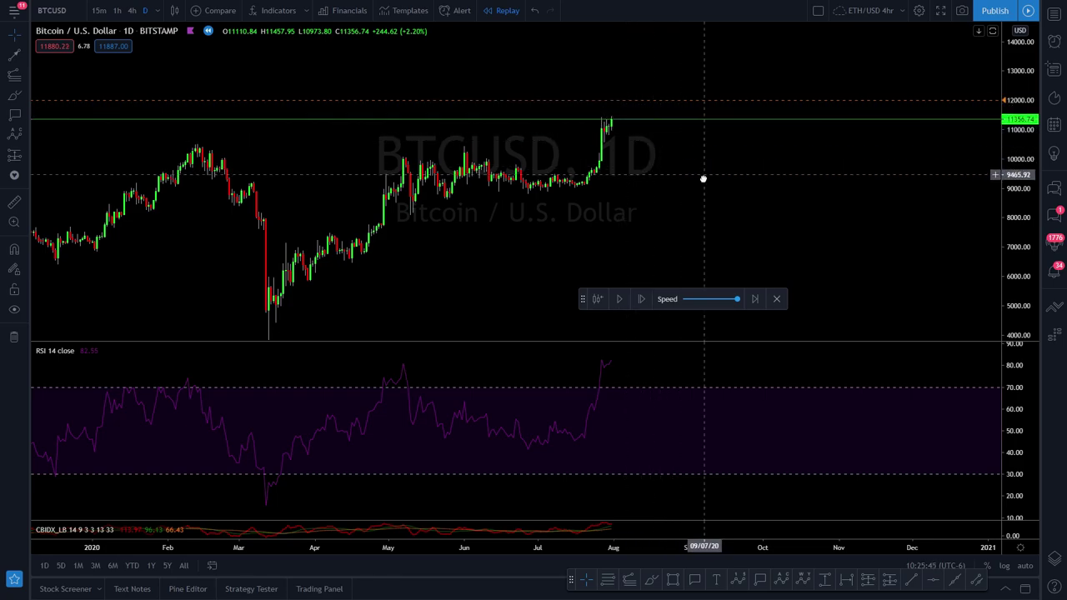
left_click_drag(706, 175, 695, 204)
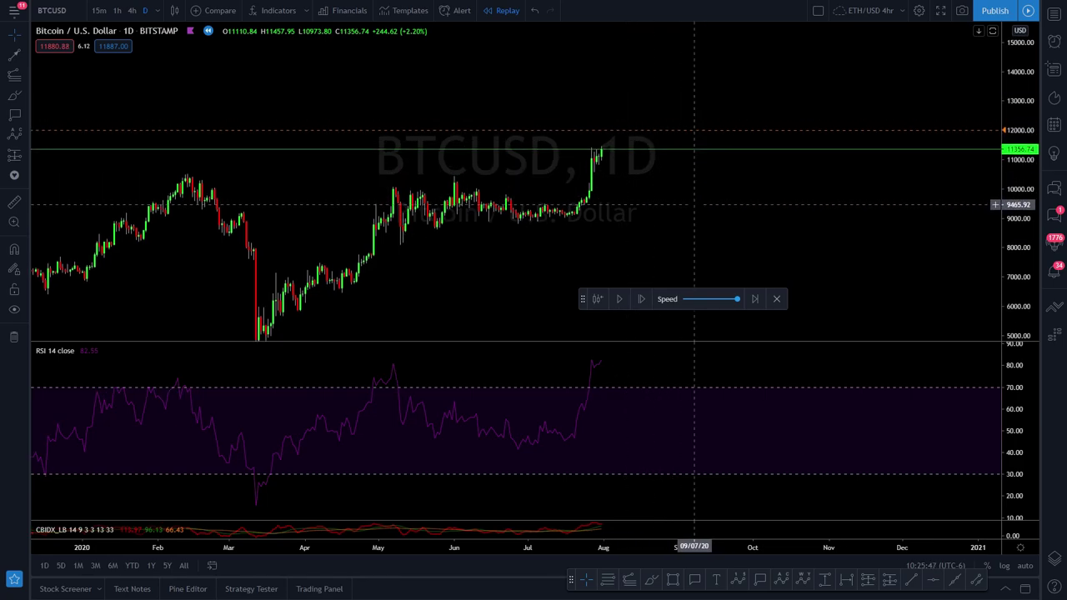
left_click_drag(685, 204, 706, 172)
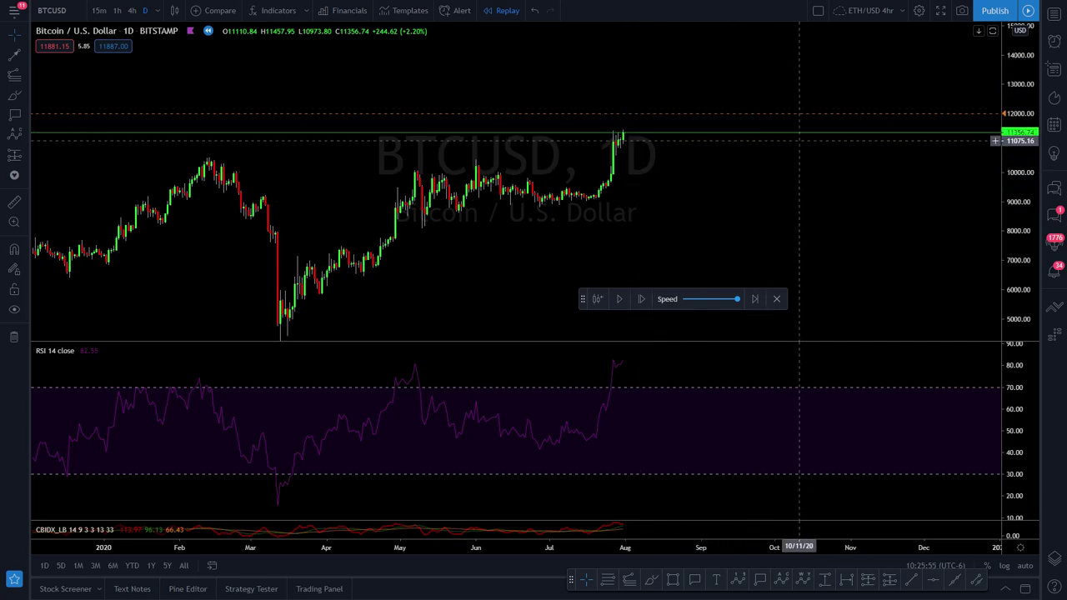
left_click_drag(531, 230, 719, 176)
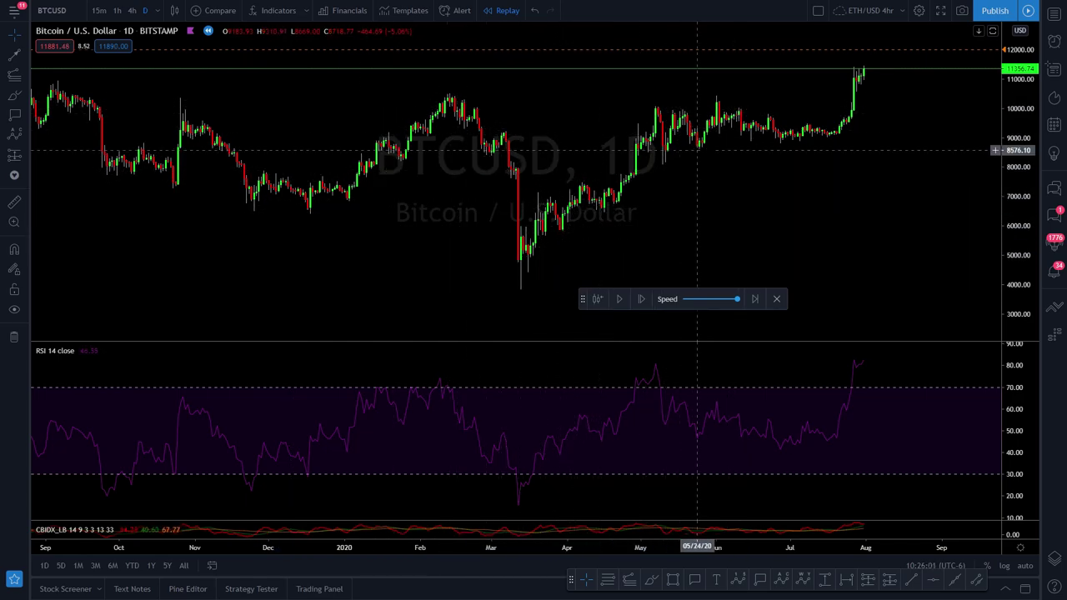
left_click_drag(757, 194, 662, 226)
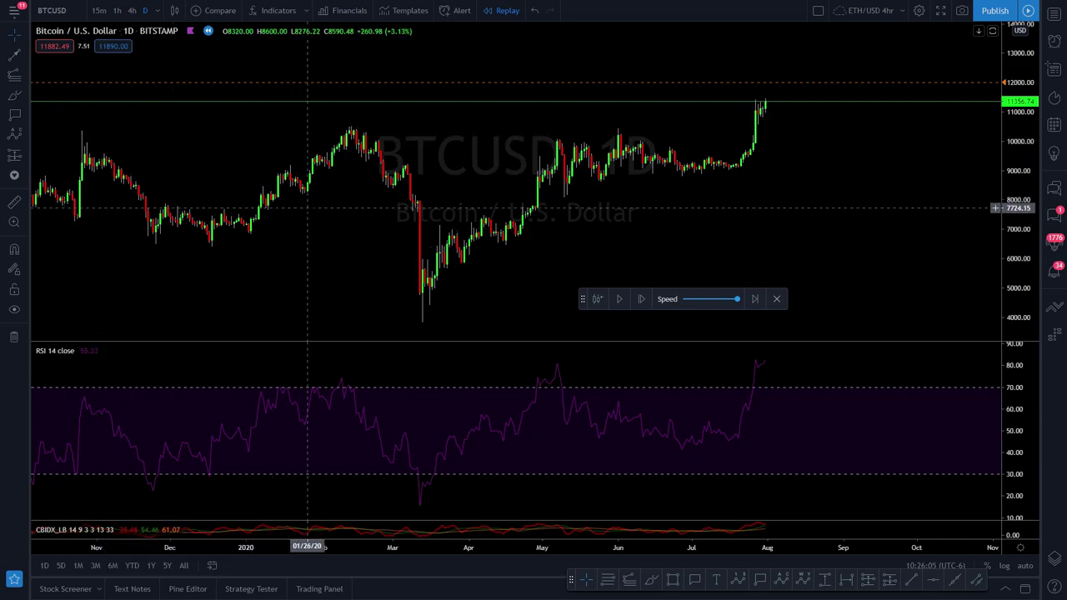
left_click_drag(644, 194, 619, 214)
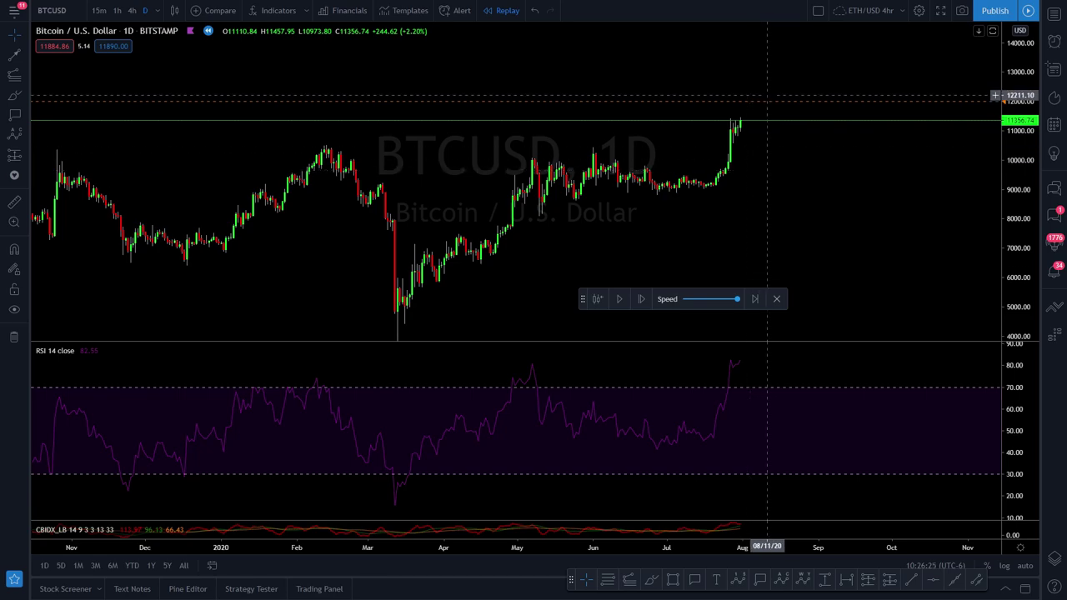
left_click_drag(762, 200, 821, 200)
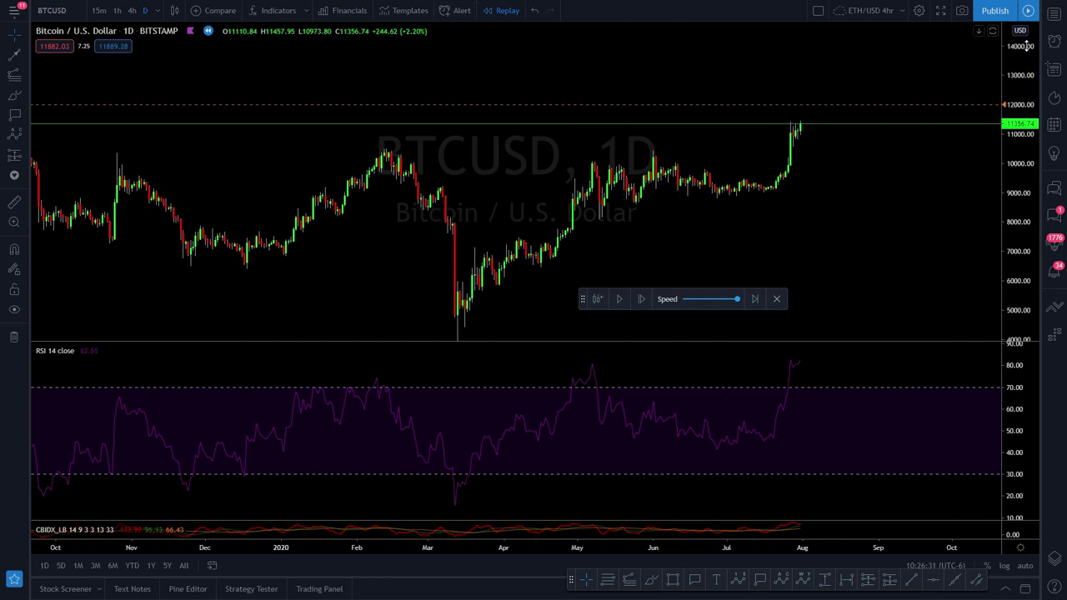
- Review the saved and default indicator templates and collapse the default templates group
left_click(451, 10)
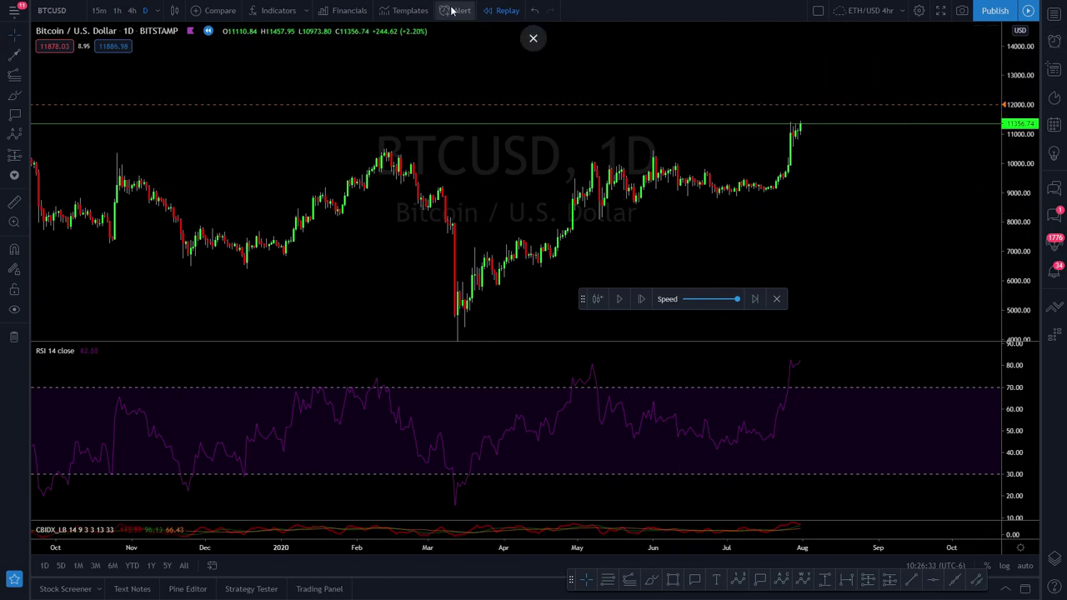
left_click(406, 13)
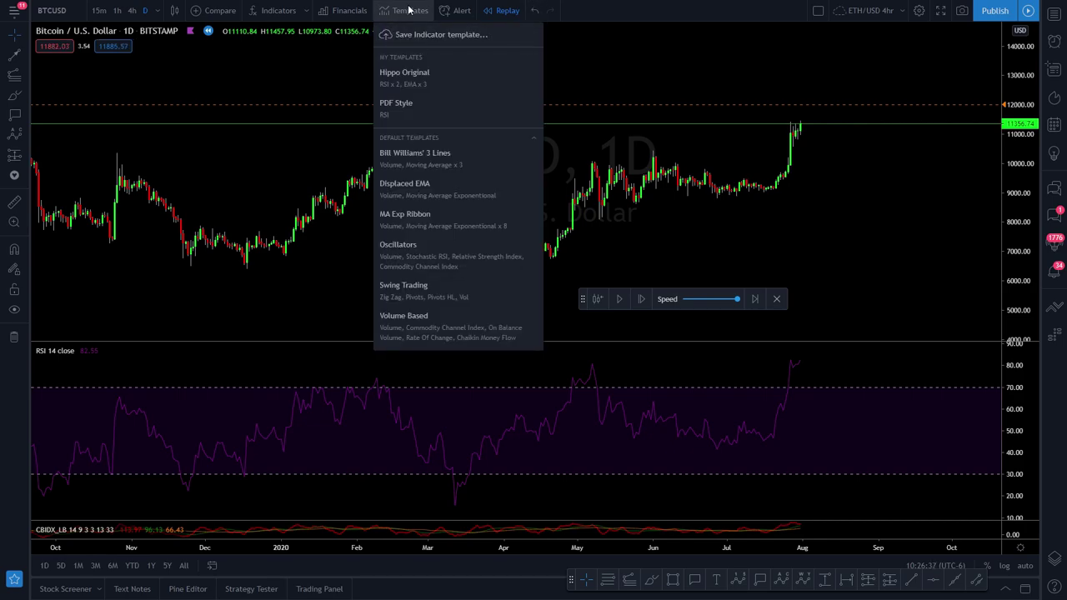
left_click(676, 229)
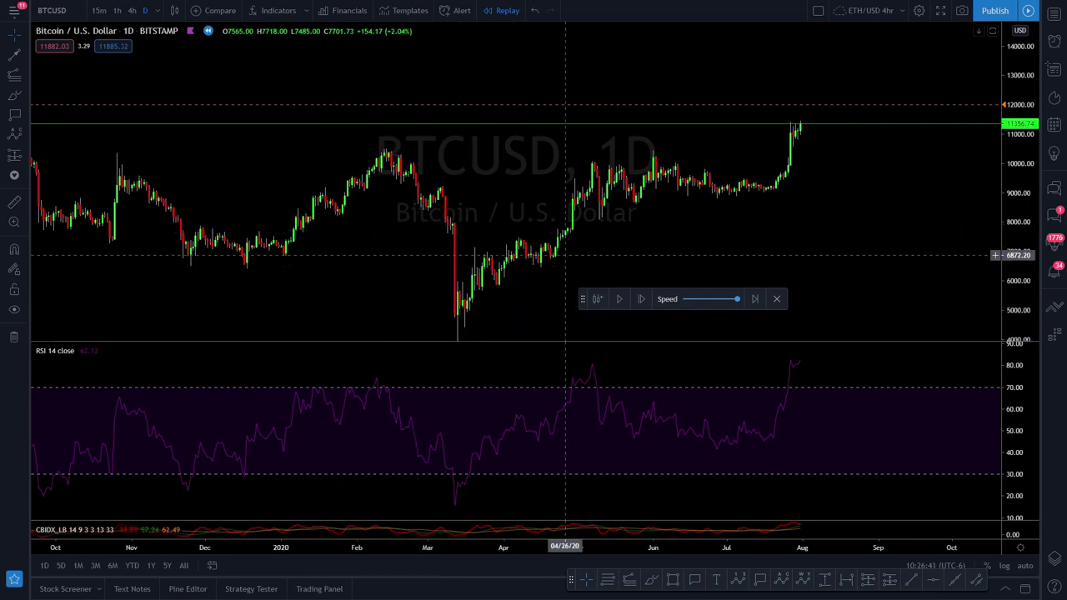
left_click(407, 10)
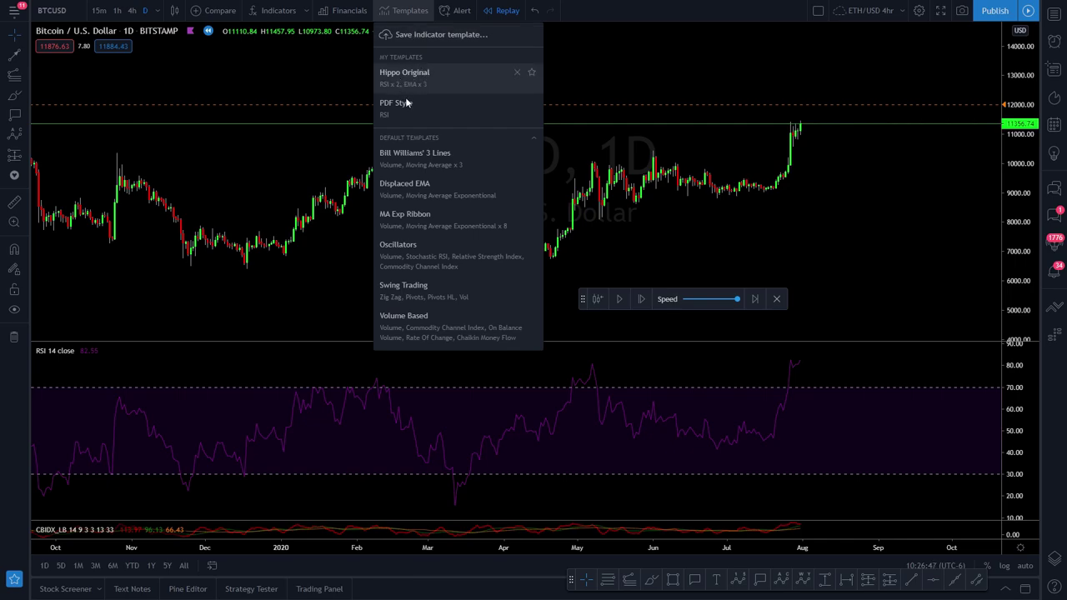
left_click(534, 138)
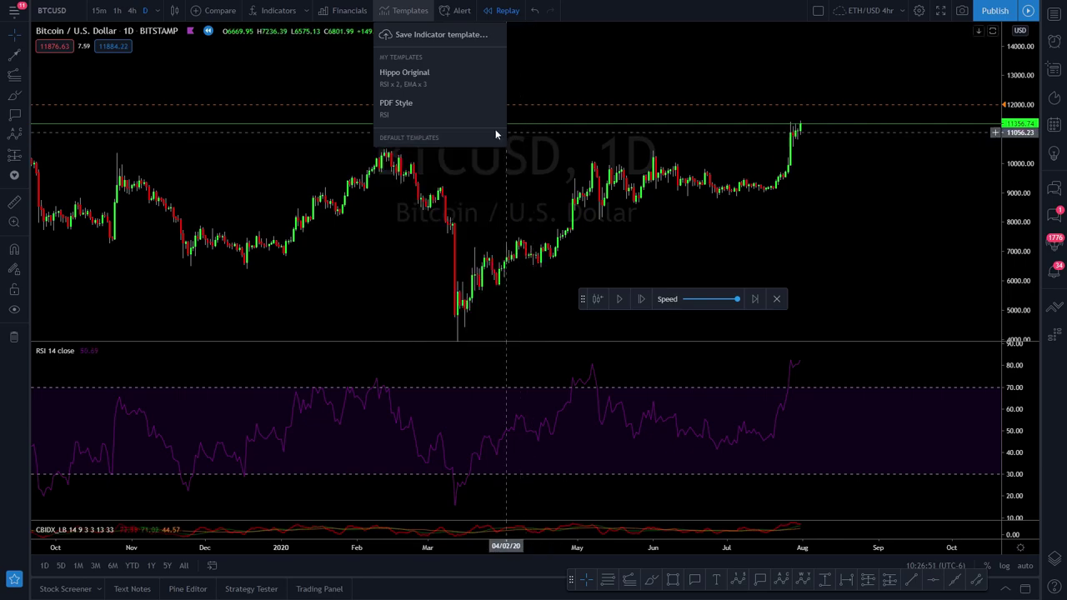
left_click(444, 87)
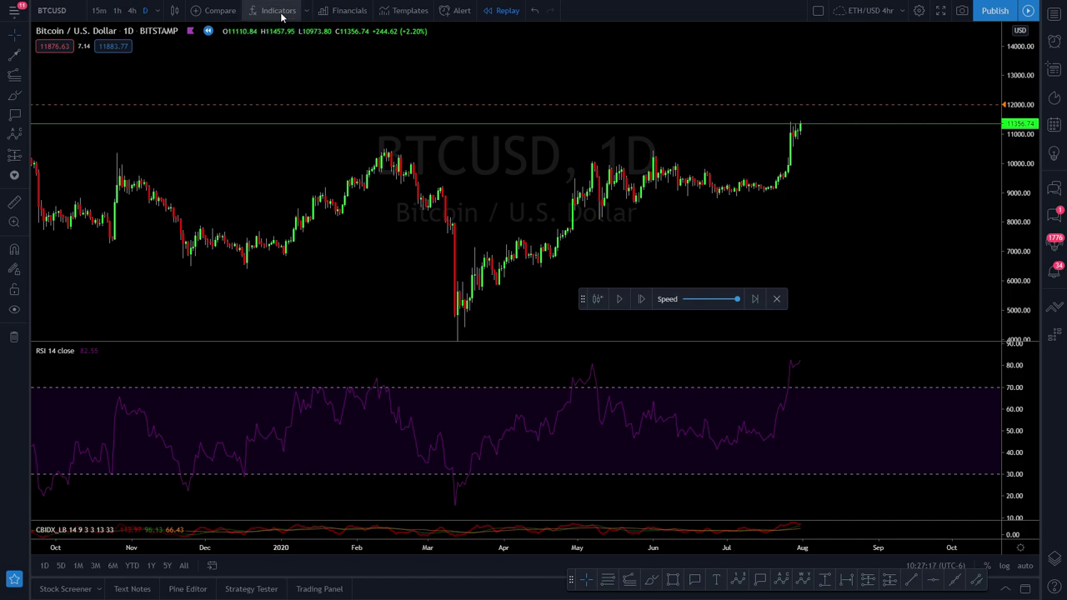
- Browse the built-in indicators and the candlestick pattern scripts available for the chart
left_click(278, 10)
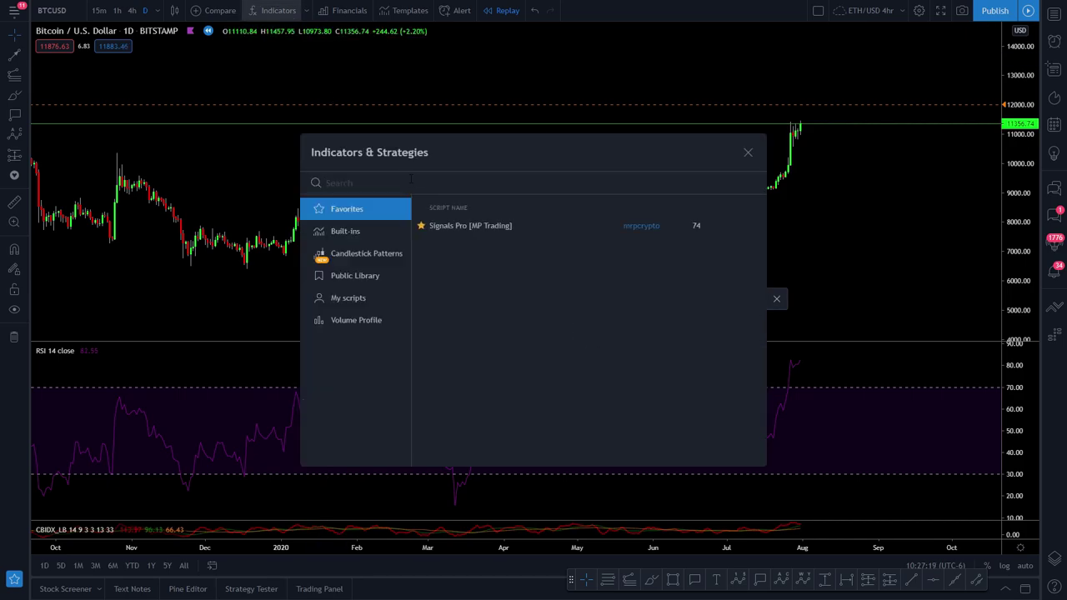
left_click(365, 233)
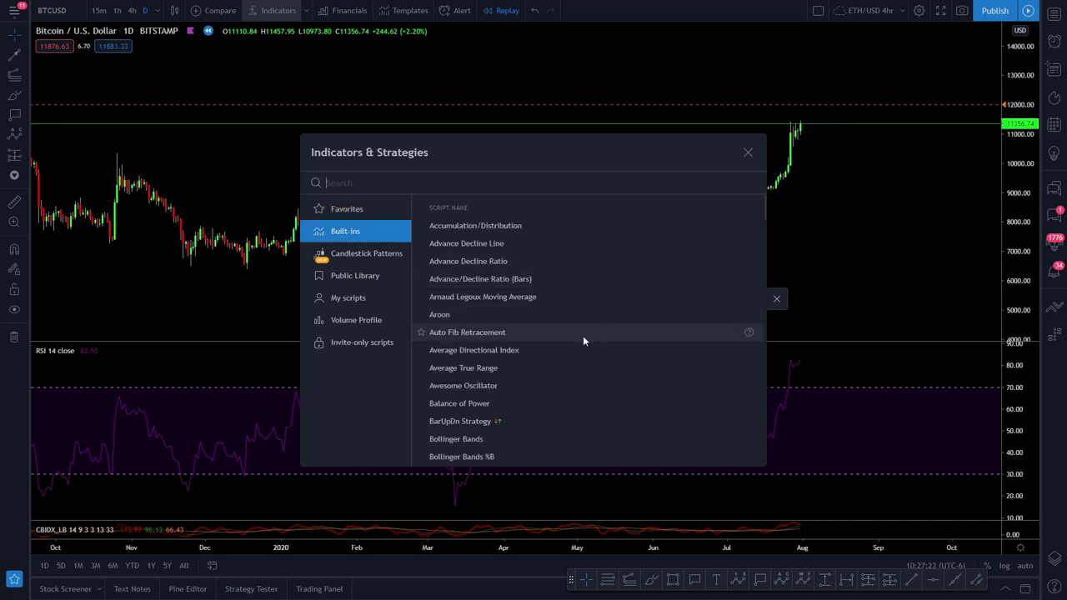
scroll(575, 329, "down", 3)
scroll(570, 323, "down", 1)
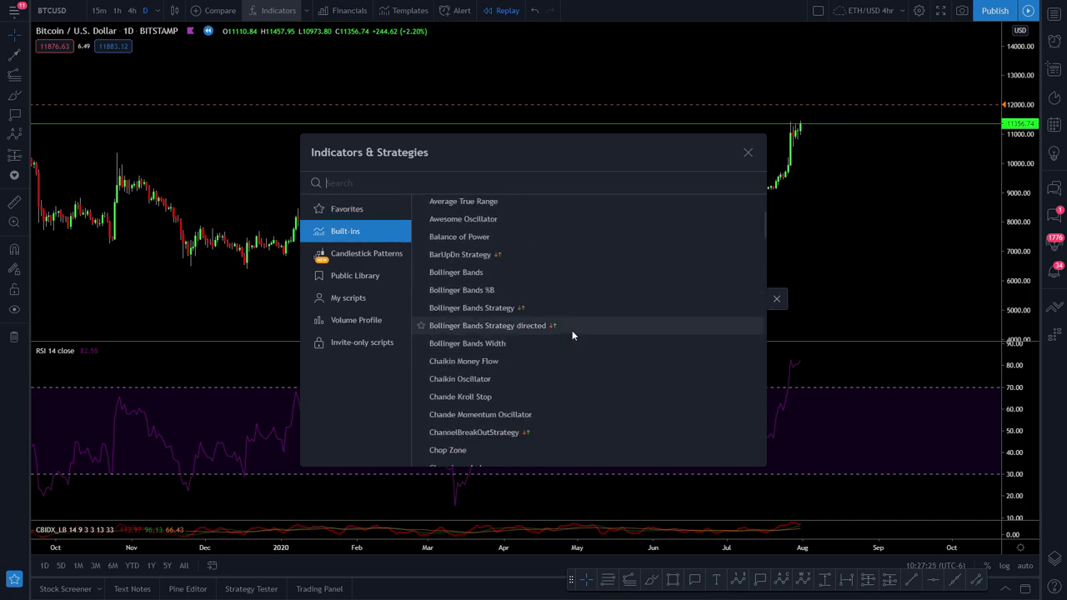
left_click(374, 259)
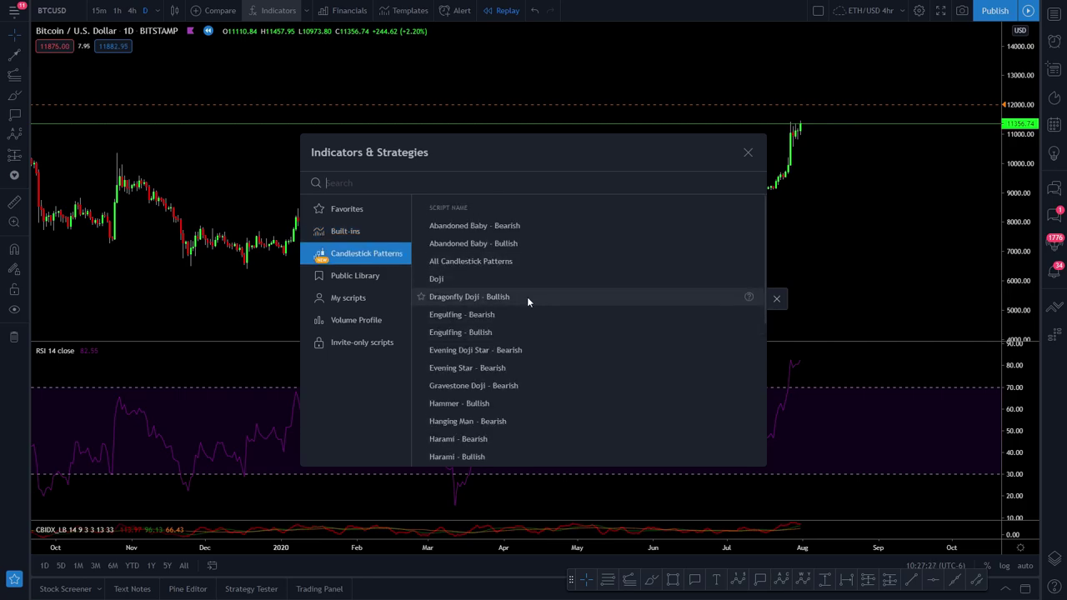
scroll(589, 285, "down", 3)
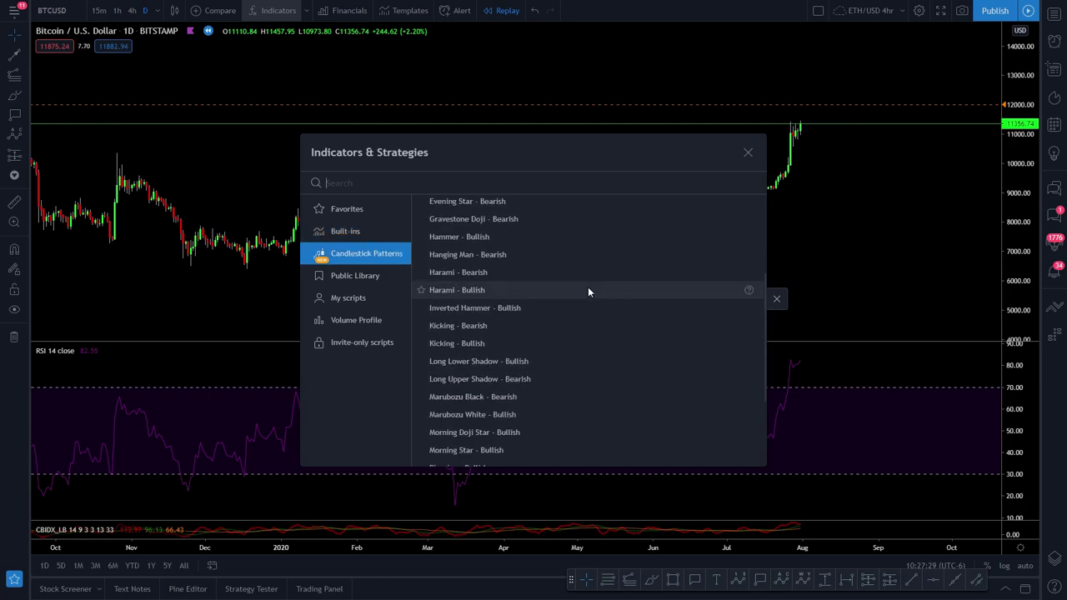
scroll(500, 265, "down", 5)
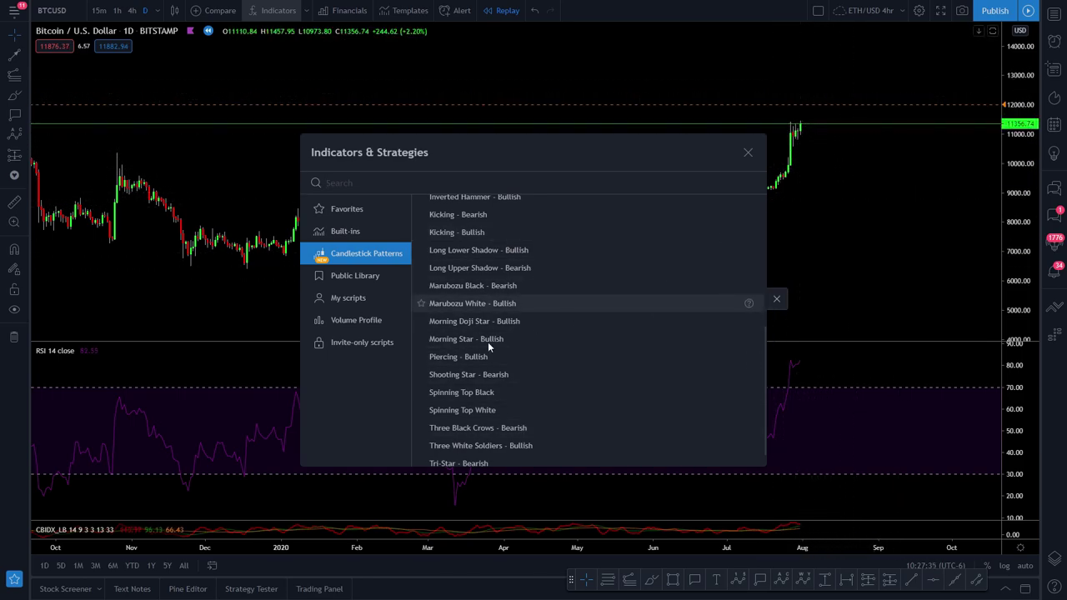
- Review the public library, personal scripts, volume profile and invite-only indicator categories
left_click(362, 279)
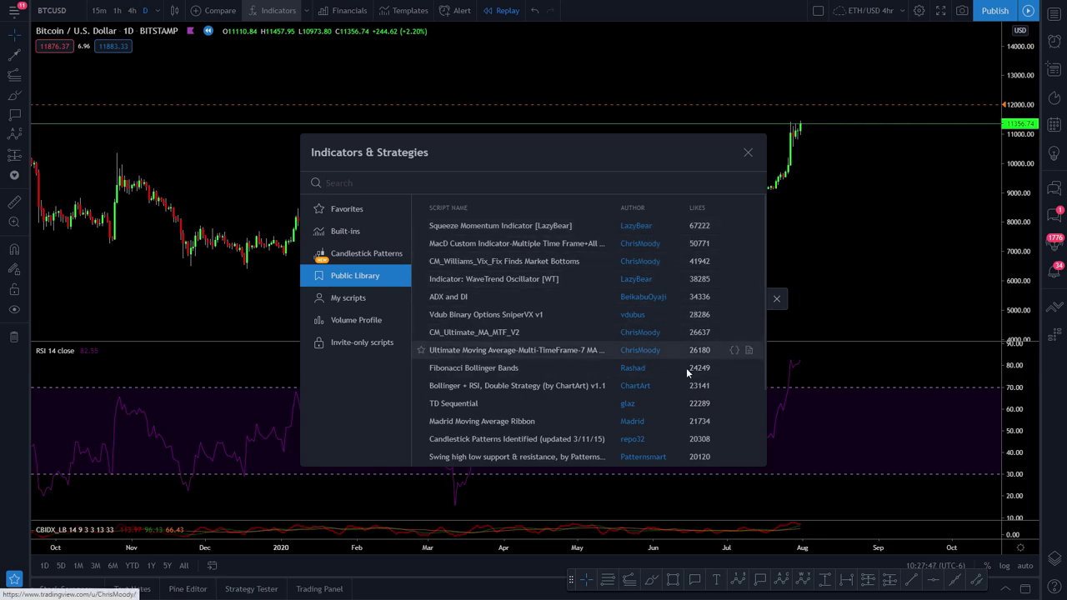
left_click(344, 300)
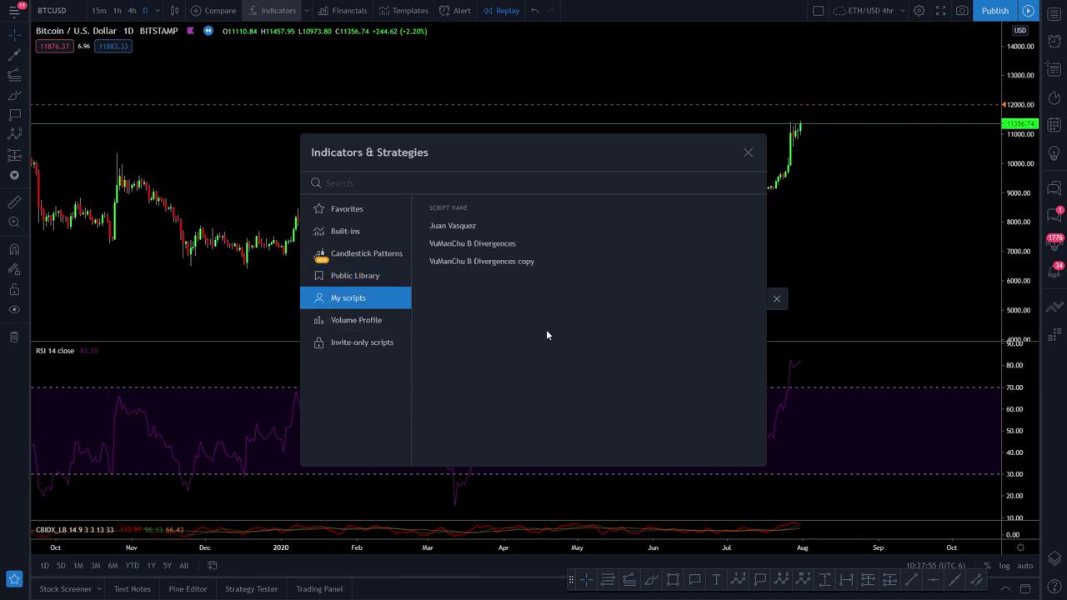
left_click(373, 323)
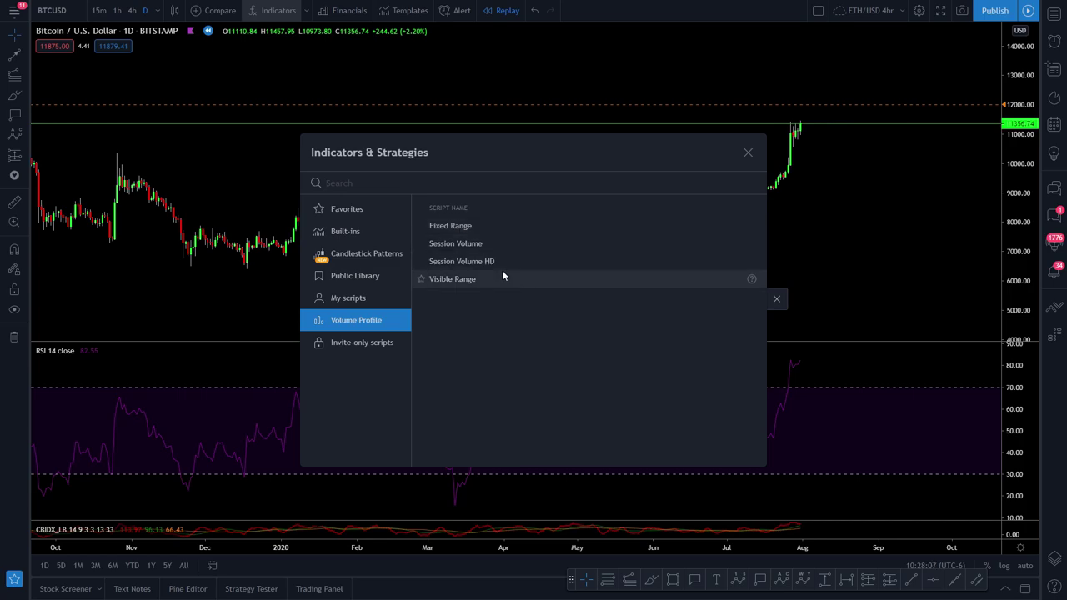
left_click(367, 348)
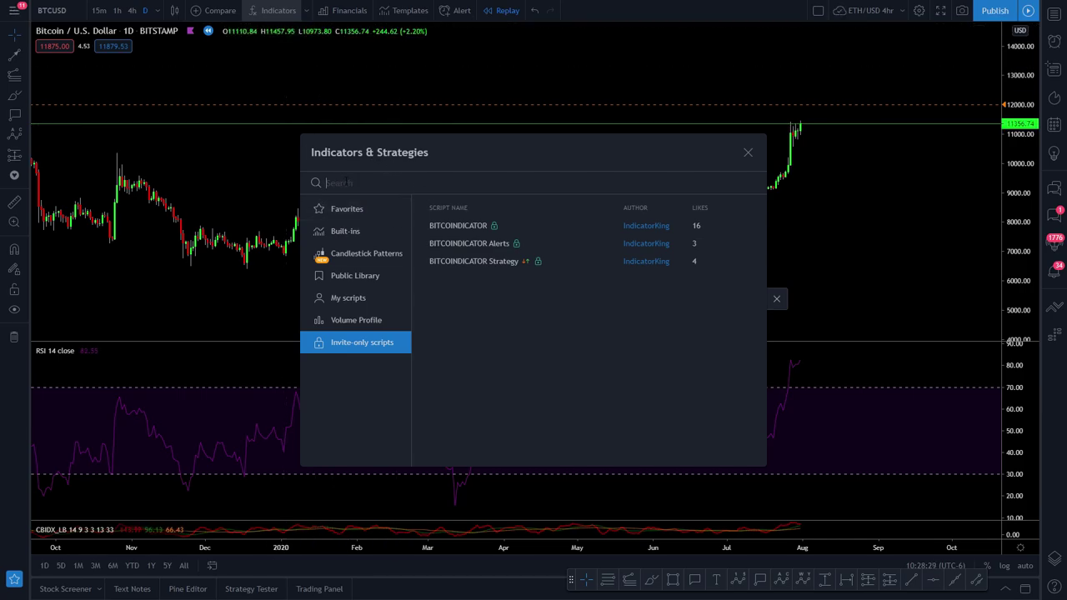
- Search the indicator public library for "rsi" and close the indicator library
left_click(348, 230)
left_click(364, 276)
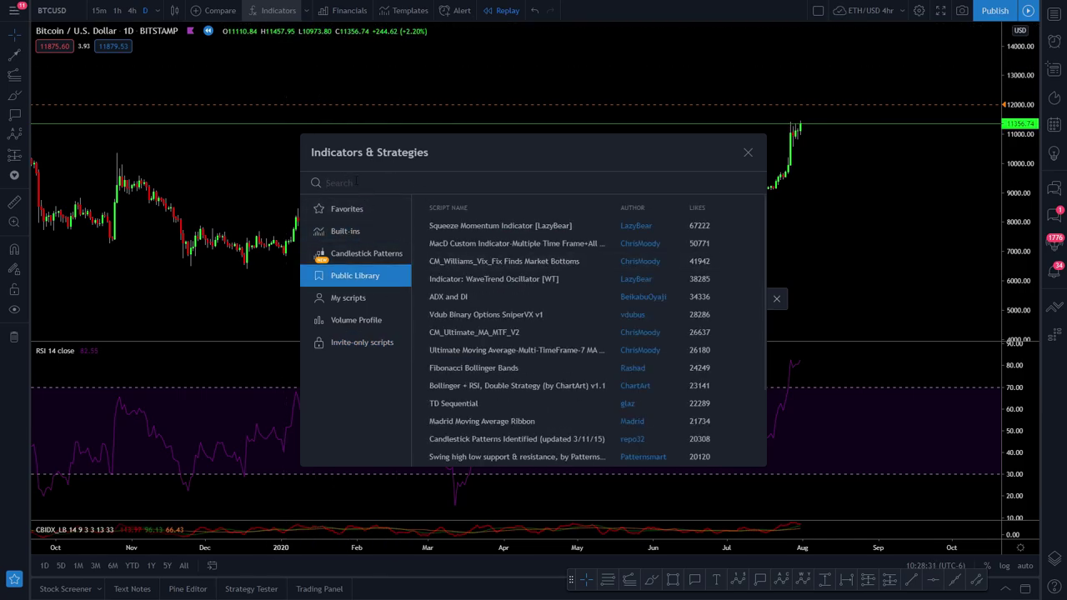
type("rsi")
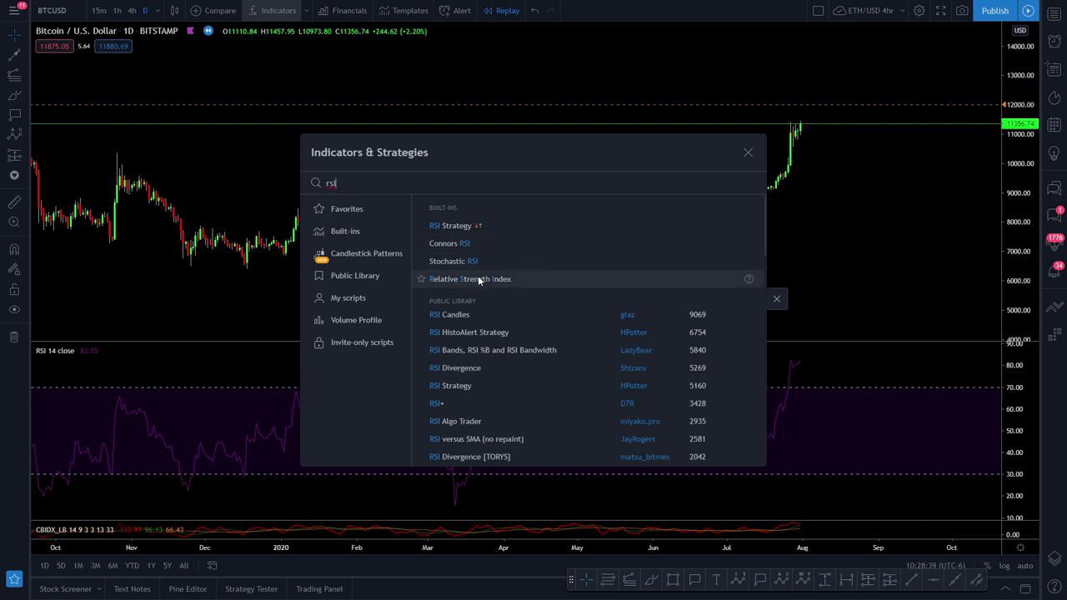
left_click(748, 153)
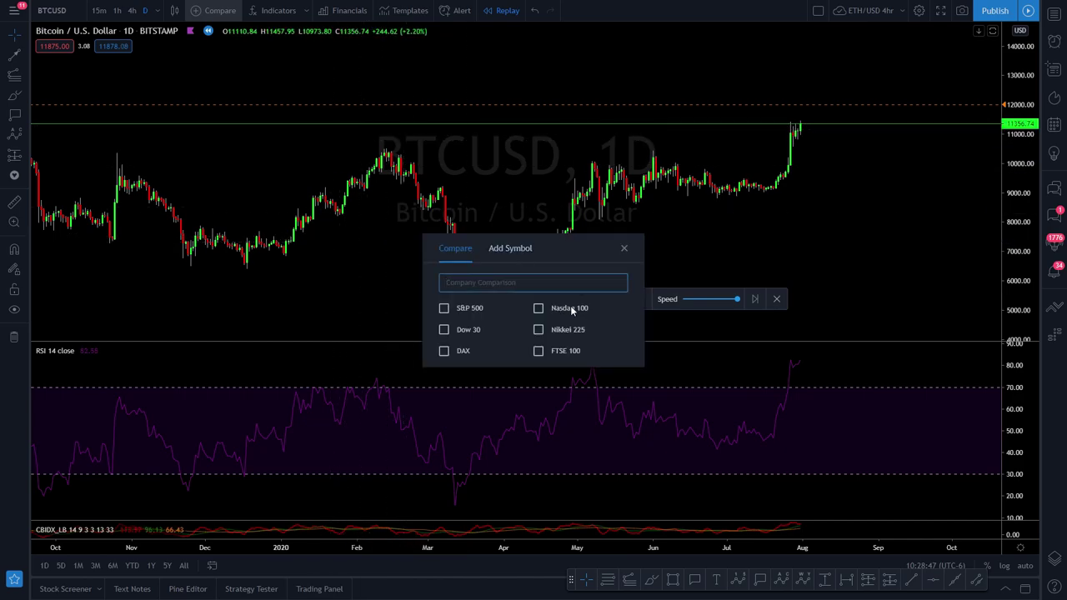
- Overlay the OANDA symbol SPX500USD on the BTCUSD chart as a comparison, inspect both price histories, and remove the comparison
type("SP")
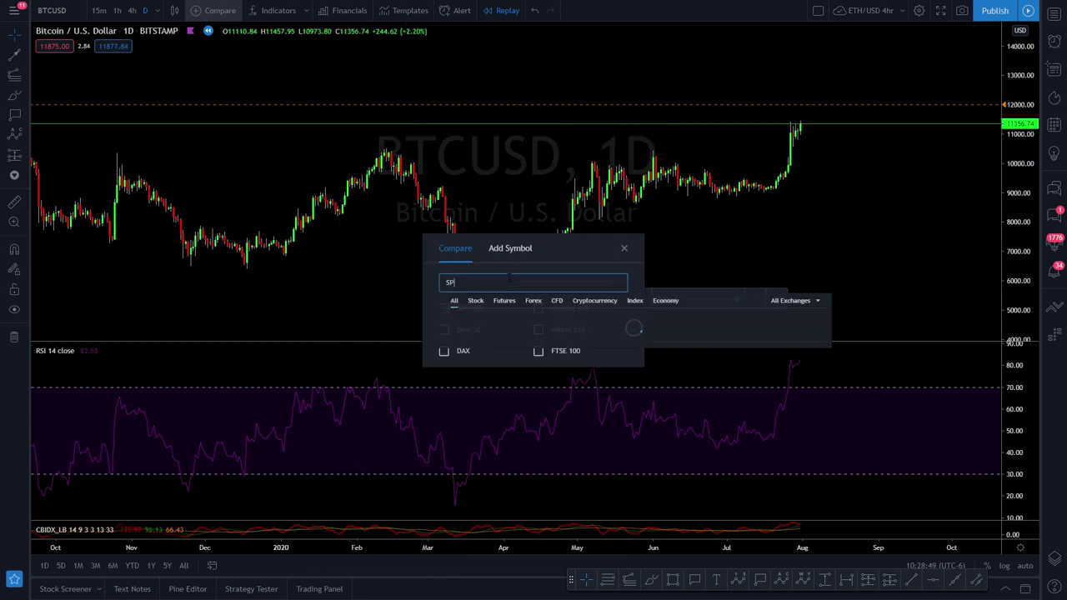
type("X500")
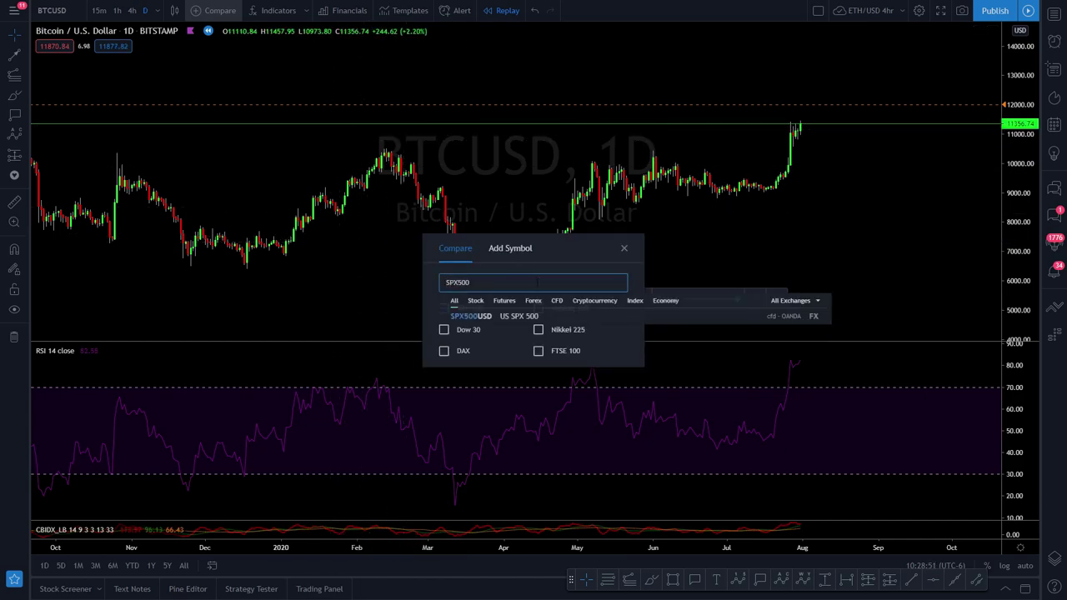
left_click(525, 317)
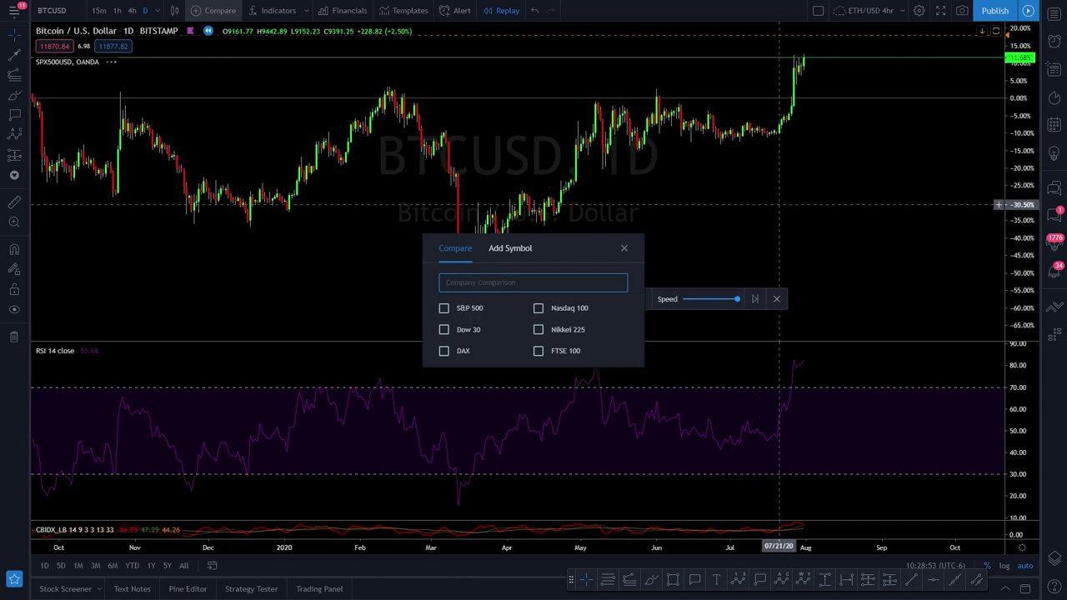
left_click(623, 247)
left_click_drag(698, 212, 688, 247)
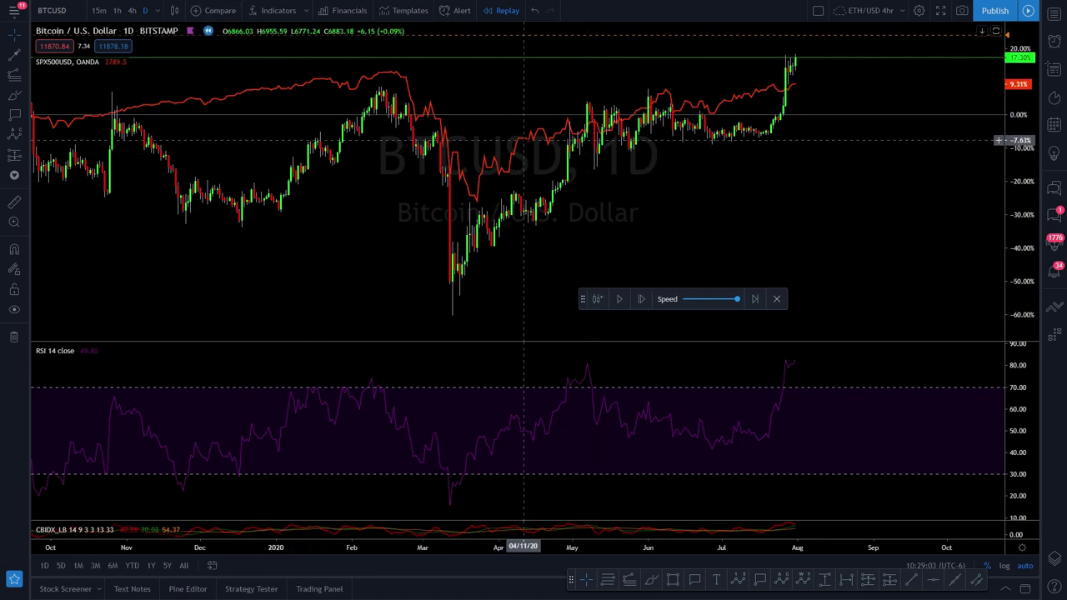
mouse_move(50, 66)
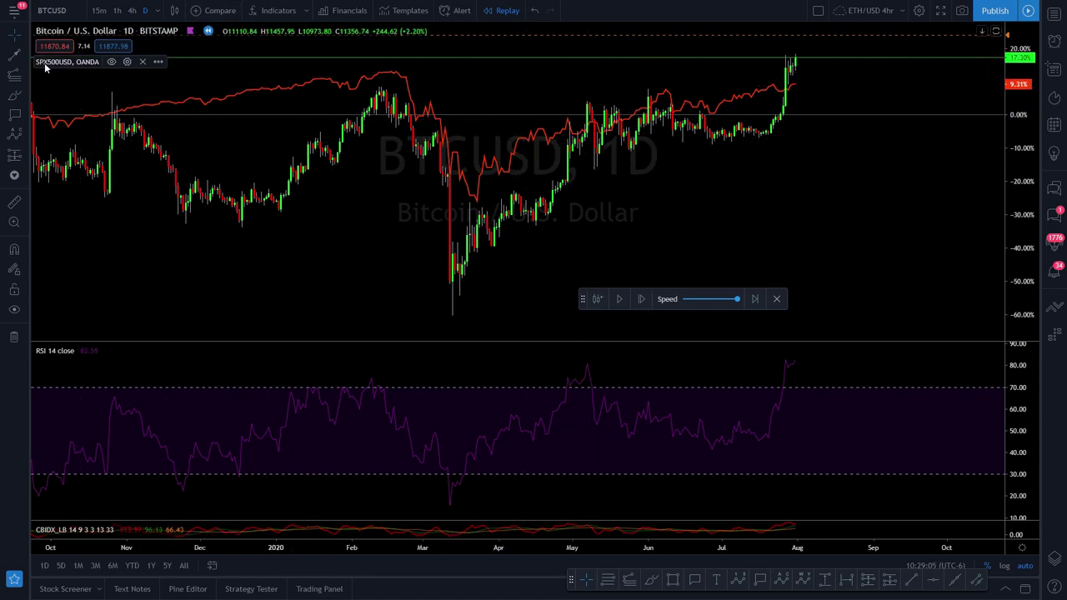
left_click(142, 62)
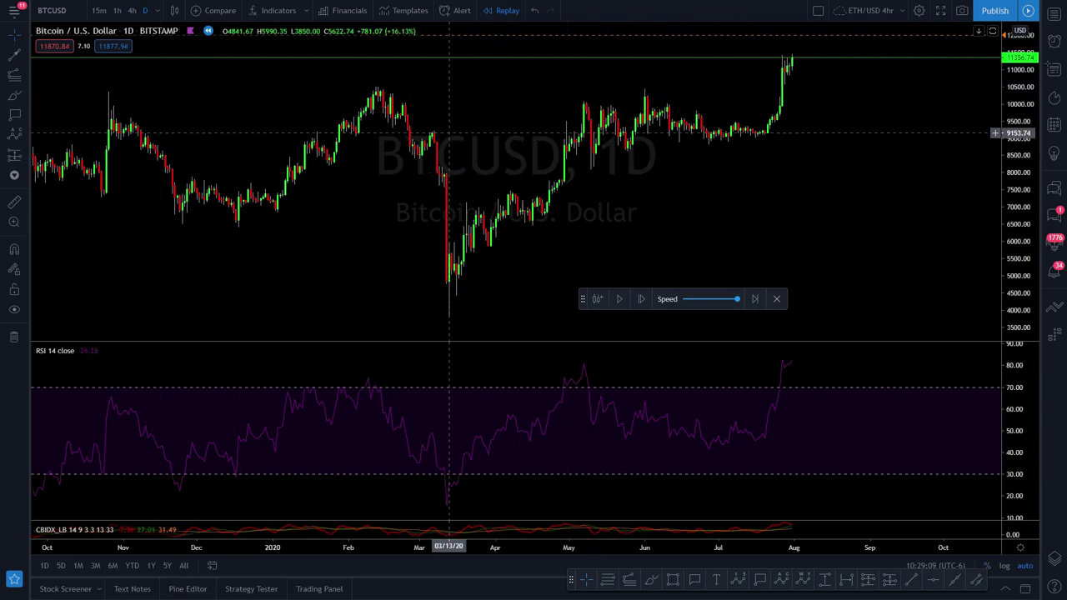
- Review the available chart types and the list of time intervals for the BTCUSD chart
left_click(178, 12)
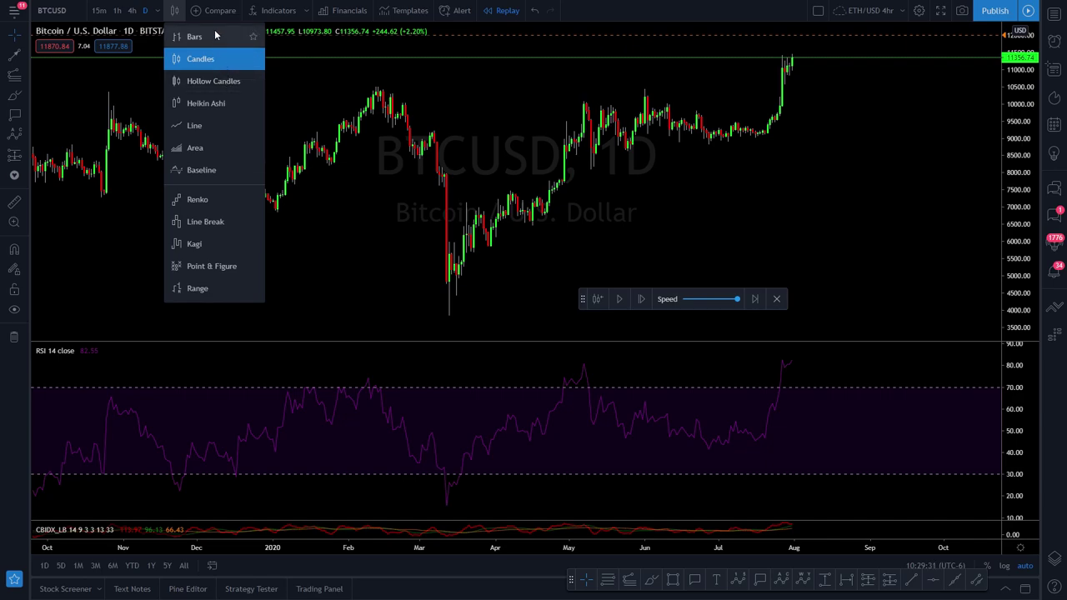
left_click(292, 76)
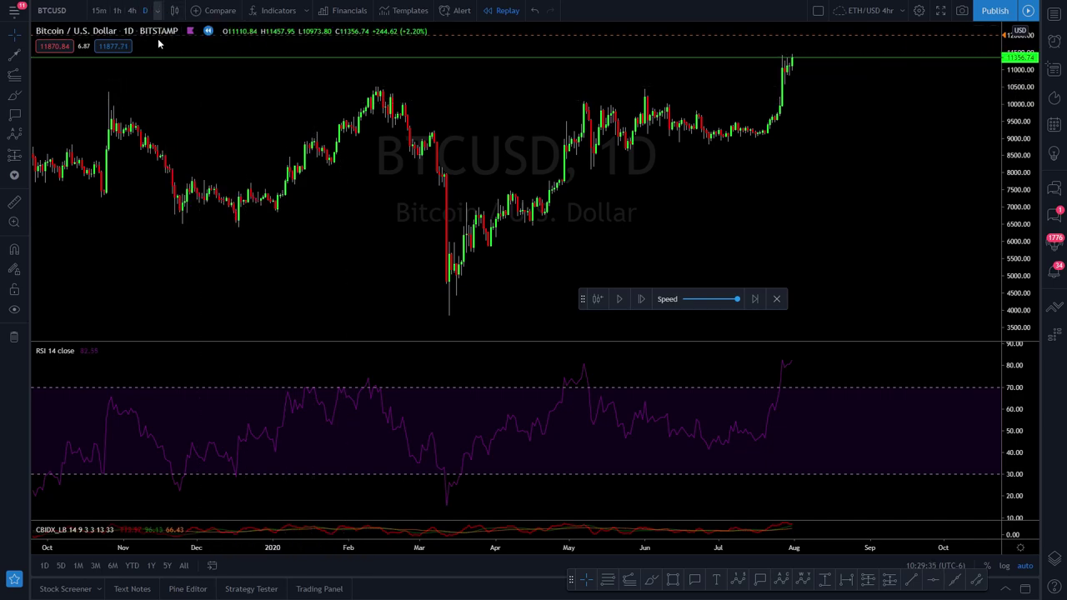
left_click(157, 11)
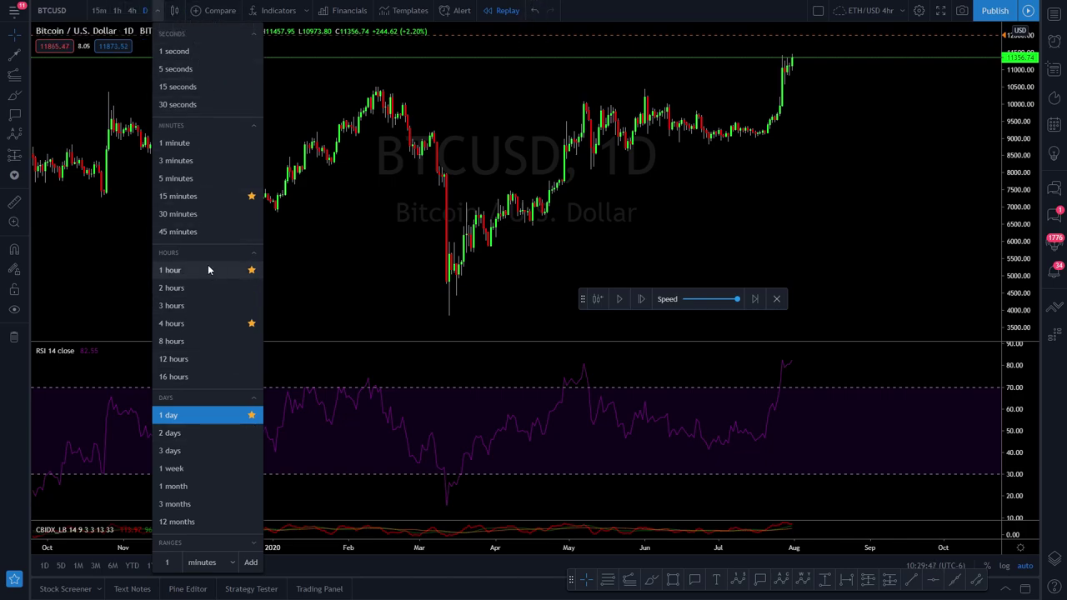
- Switch the BTCUSD chart through the 4-hour and 1-hour intervals to the 15-minute interval
left_click(135, 137)
left_click(117, 10)
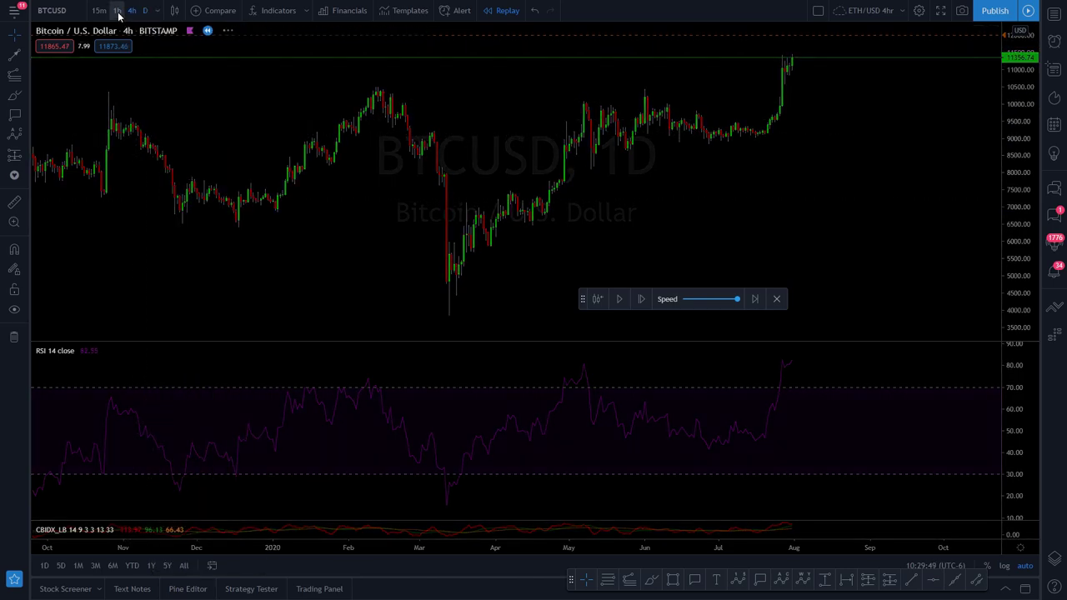
left_click(98, 10)
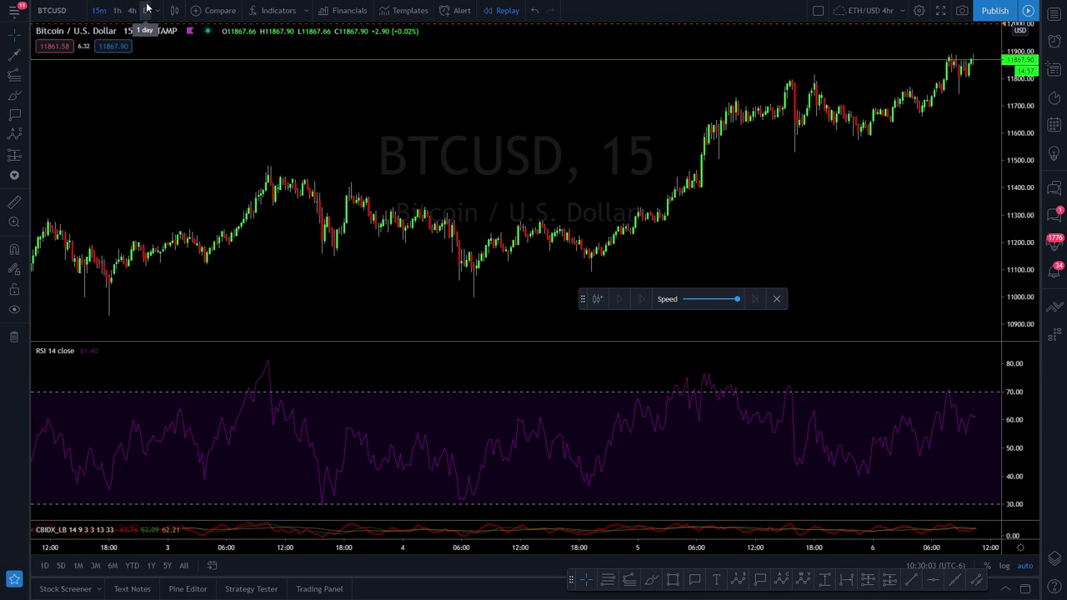
- Search the chart symbols for XRPUSD, broaden the search to XRP, and clear it
left_click(52, 10)
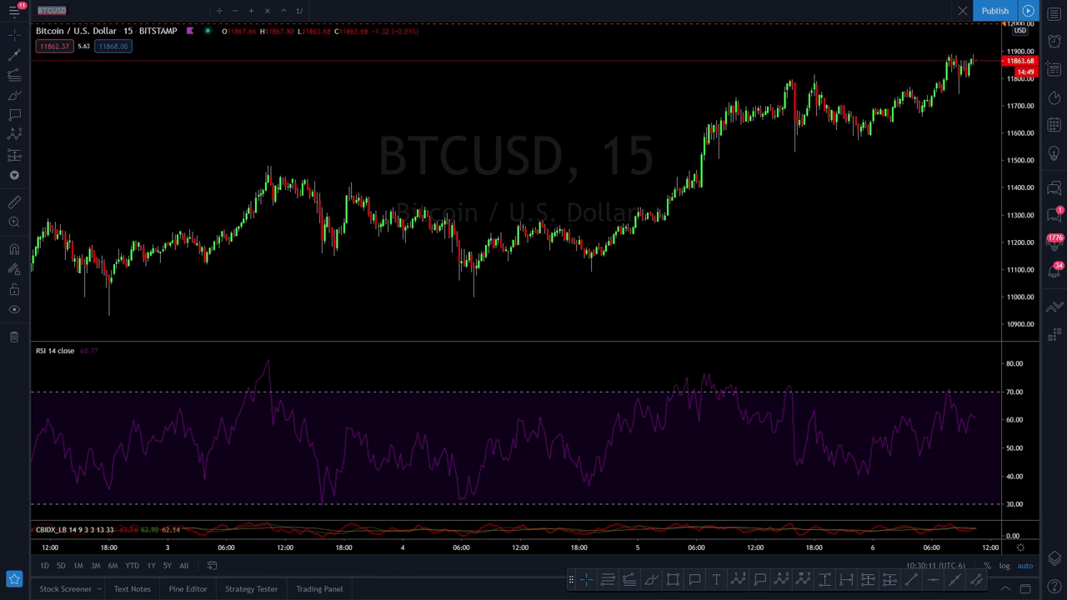
type("XRPUSD")
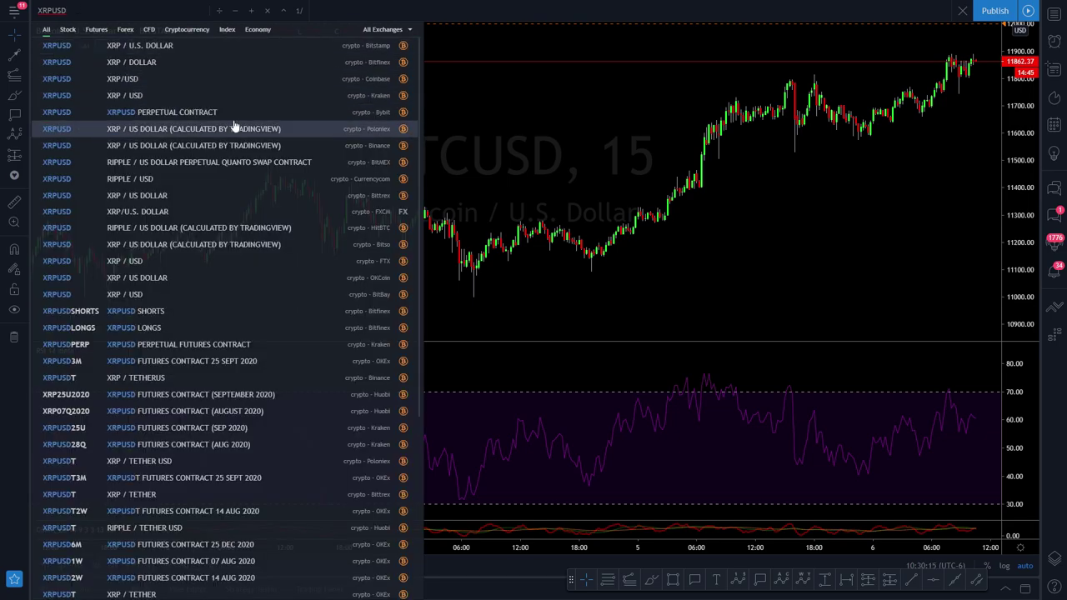
key("BackSpace")
key("BackSpace")
key("BackSpace")
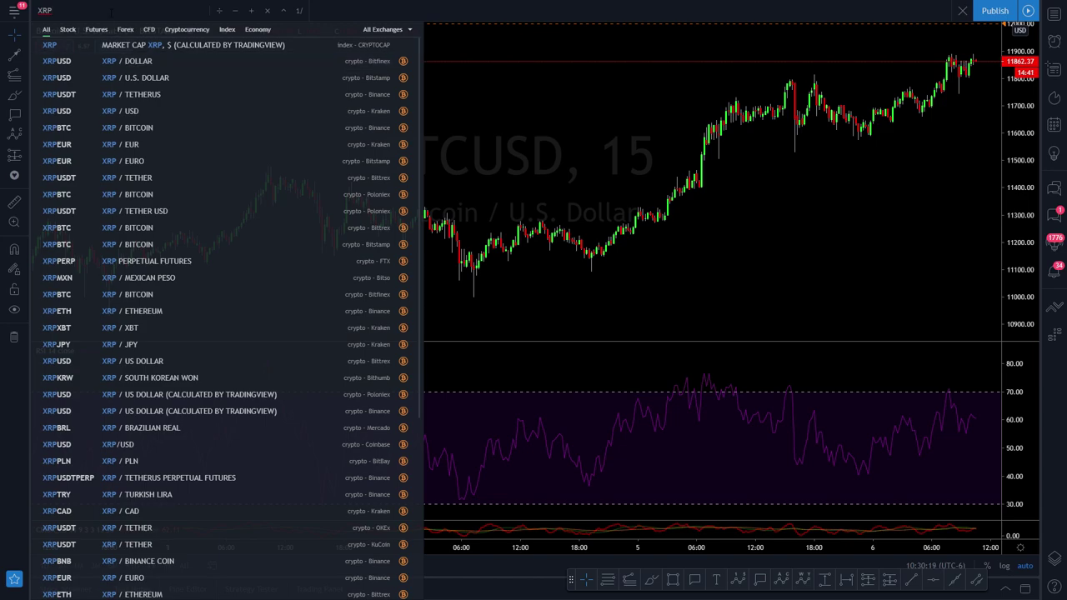
key("BackSpace")
key("BackSpace")
key("BackSpace")
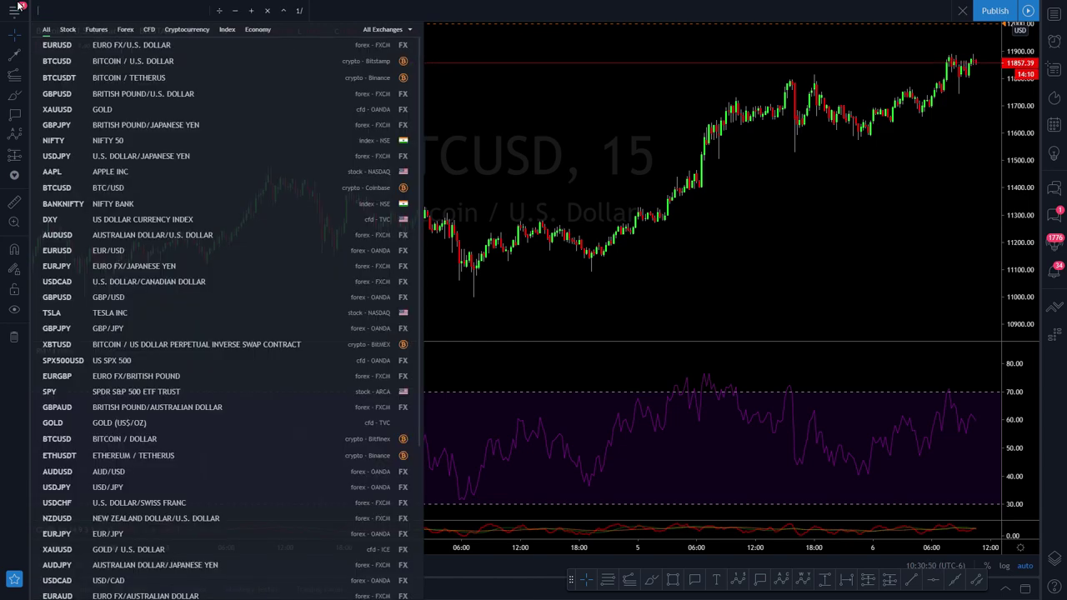
- Search the chart symbols for APPLE, clear the search, and load the FXCM GBPJPY chart
type("APPLE")
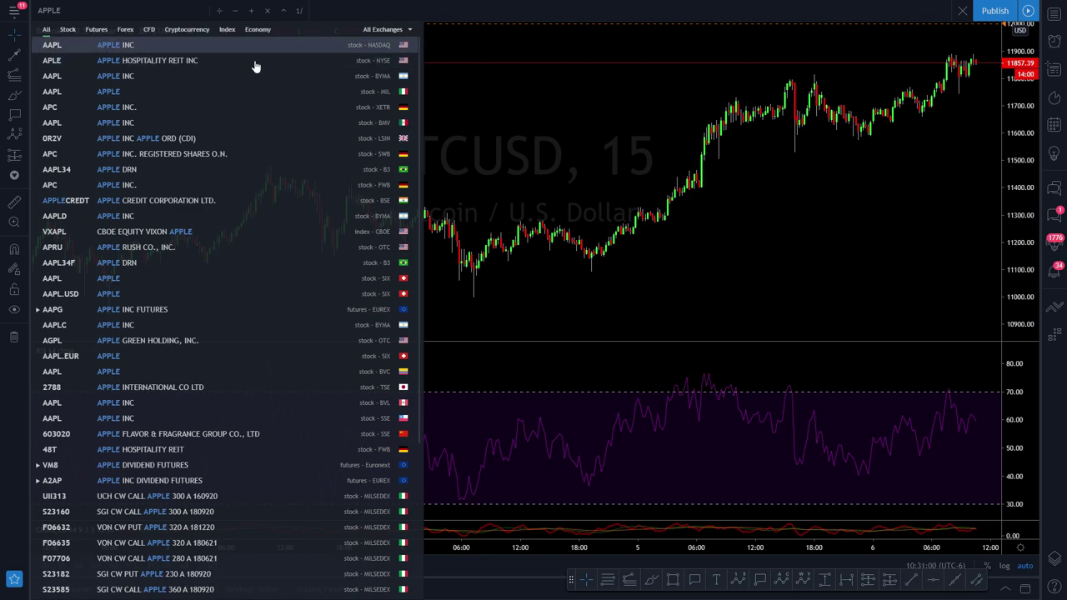
left_click_drag(88, 10, 25, 11)
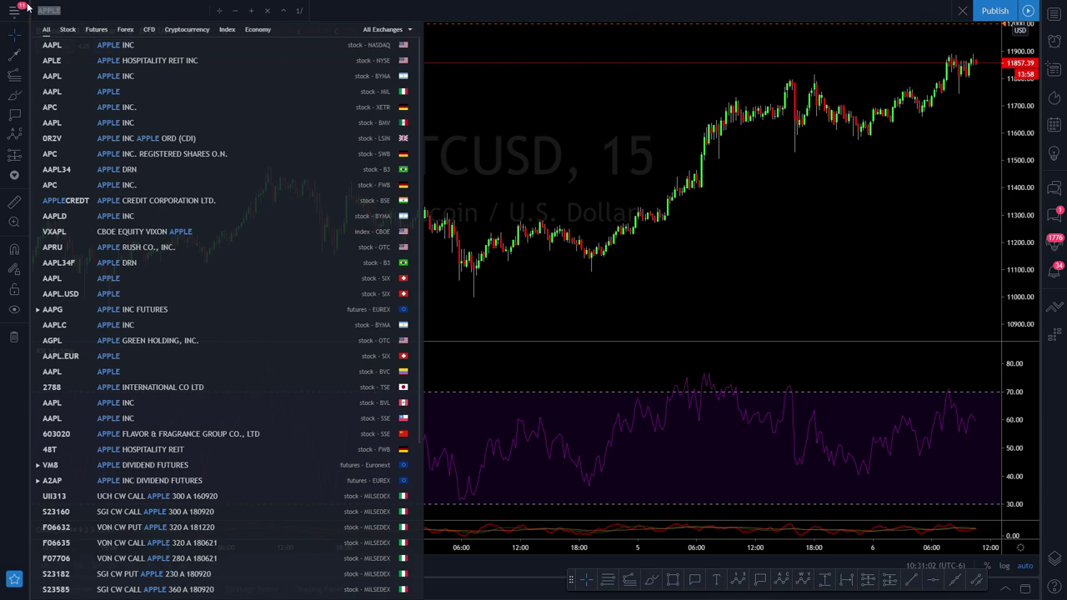
key("BackSpace")
key("Escape")
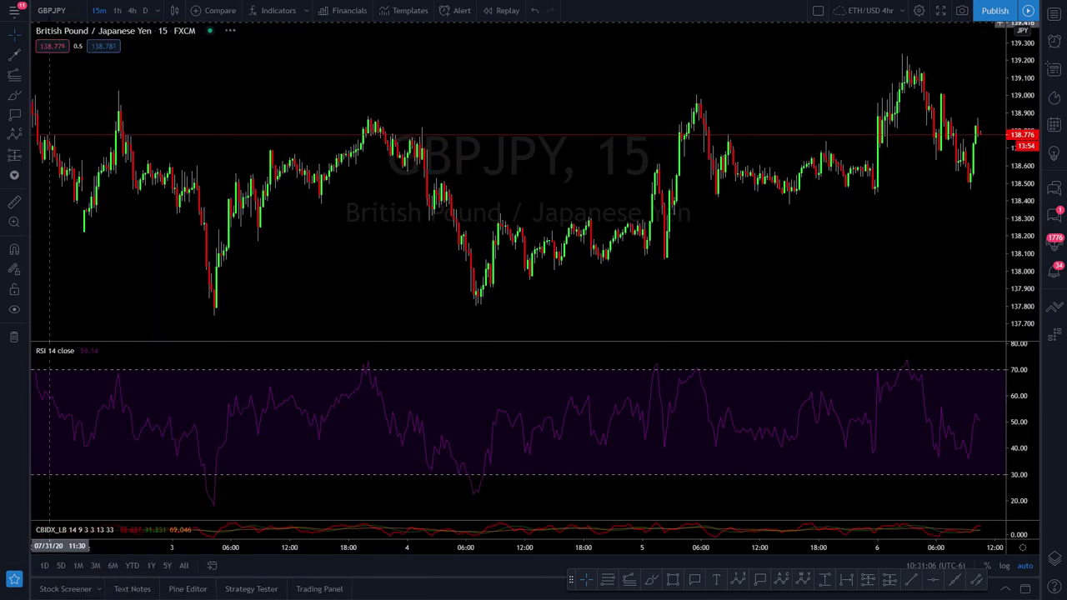
- Review the layout, account and display options of the main menu and view the keyboard shortcuts
left_click(14, 12)
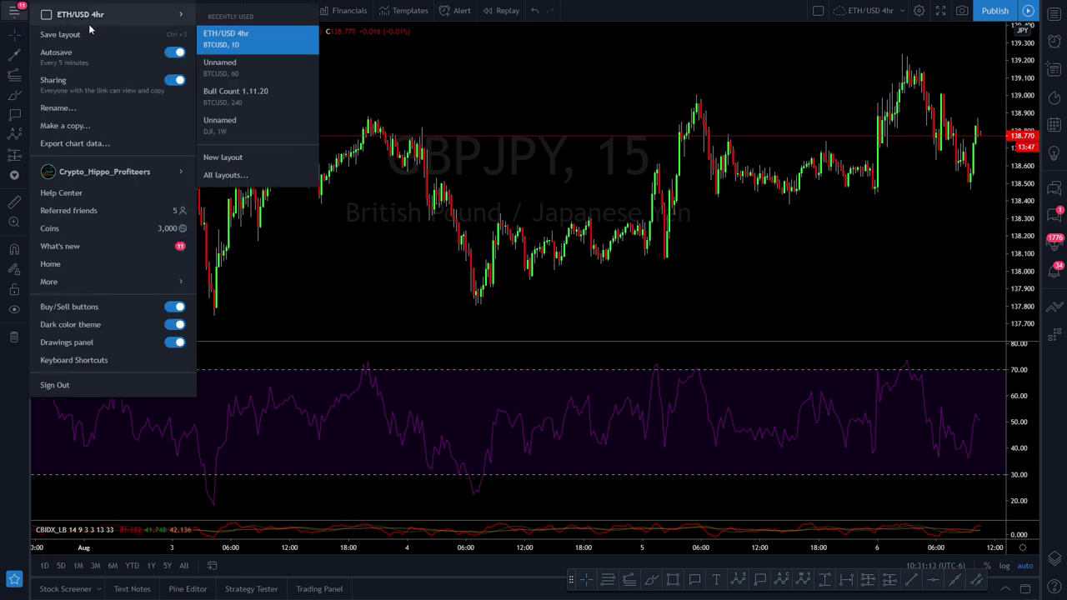
mouse_move(43, 10)
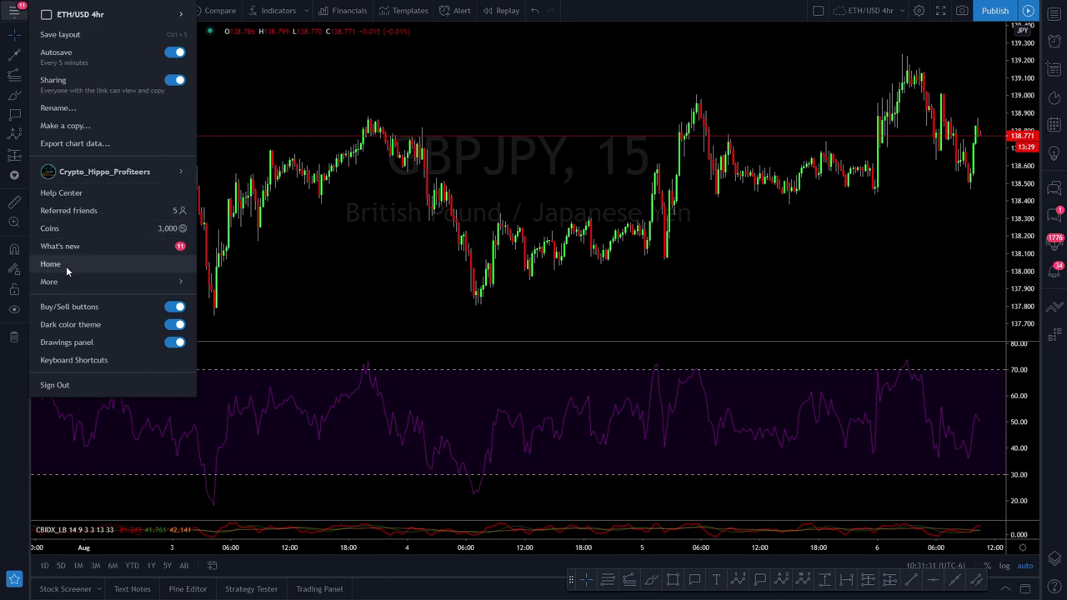
left_click(81, 362)
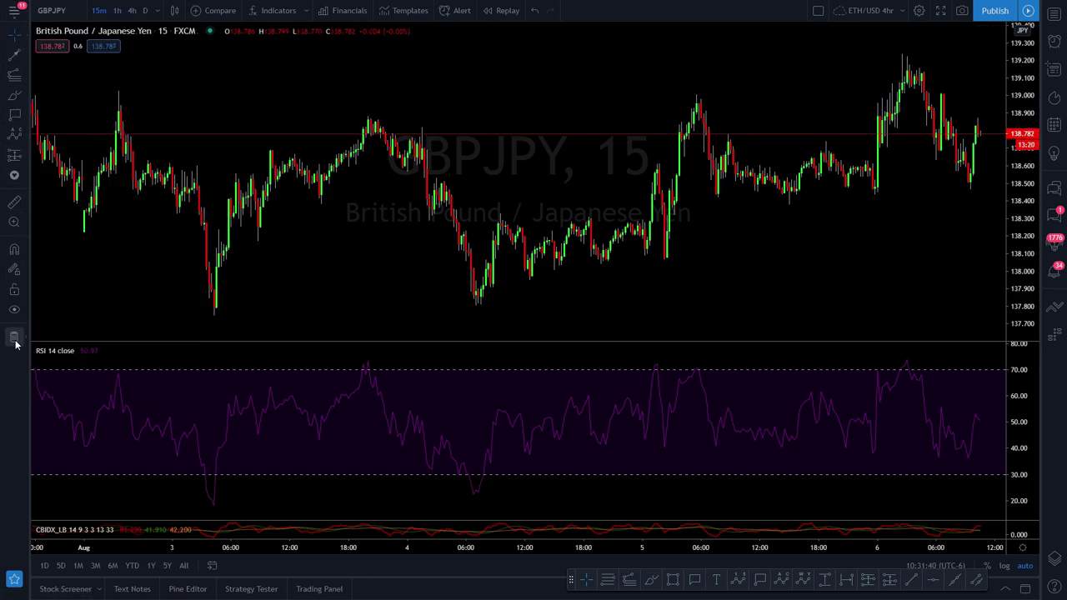
- Move the floating set of favorite drawing tools above the GBPJPY candles
mouse_move(571, 579)
left_mouse_down()
mouse_move(445, 240)
mouse_move(472, 61)
mouse_move(449, 65)
left_mouse_up()
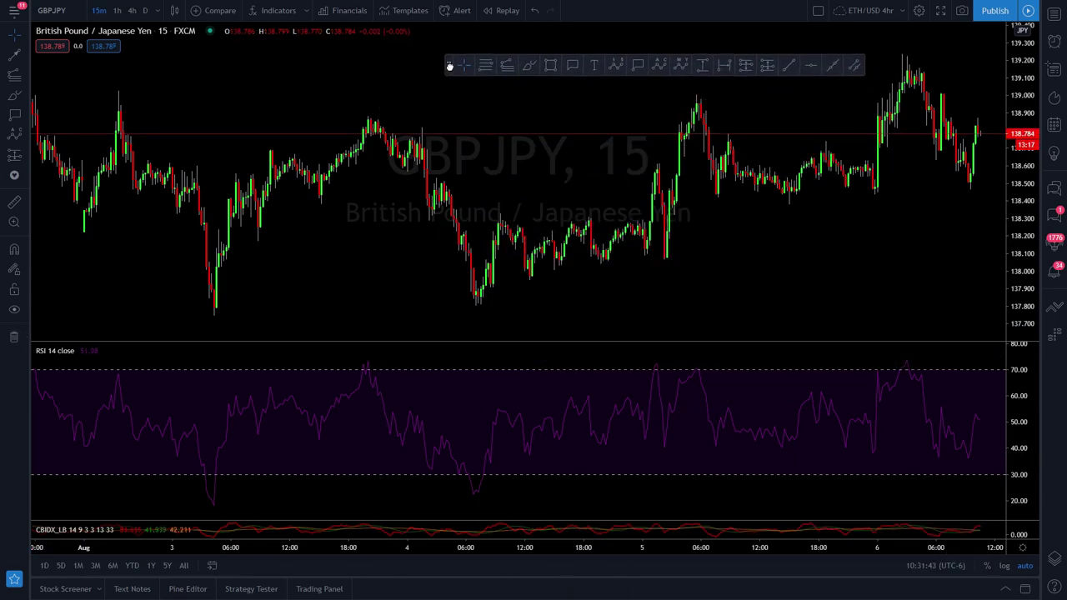
- Add the Dot cursor to the favorite drawing tools and remove it again
left_click(23, 36)
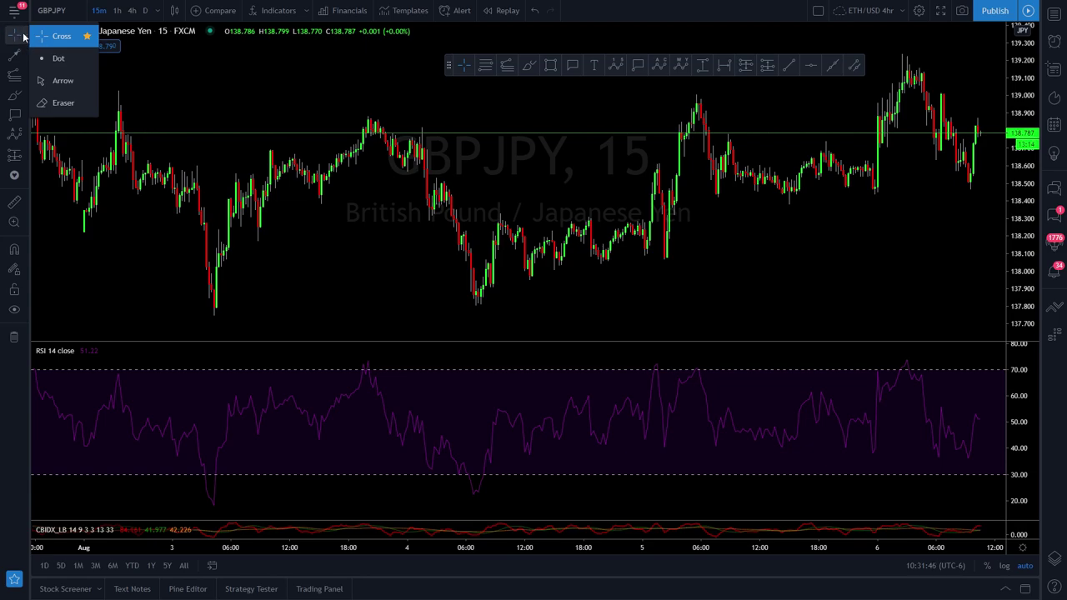
left_click(88, 58)
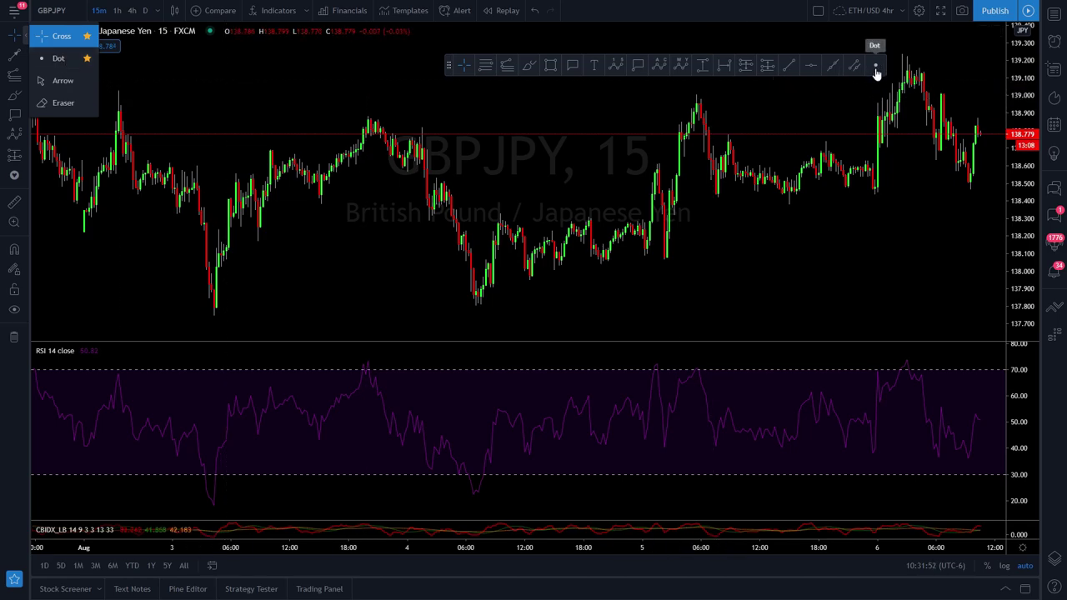
left_click(87, 58)
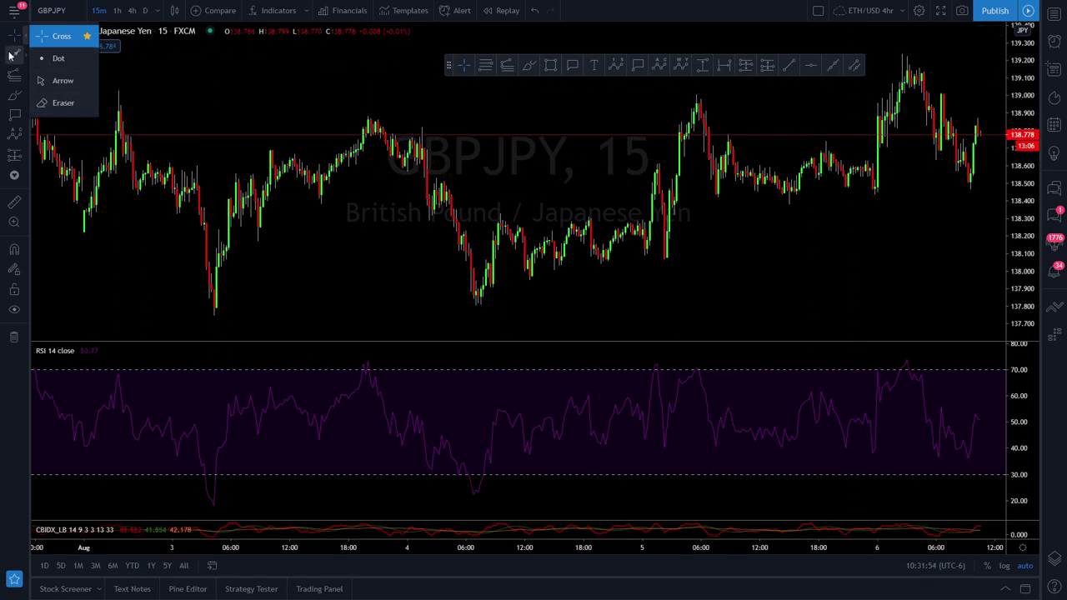
- Review the trend line and Fibonacci tools, and add Fib Time Zone and Trend-Based Fib Time to the favorites
left_click(27, 57)
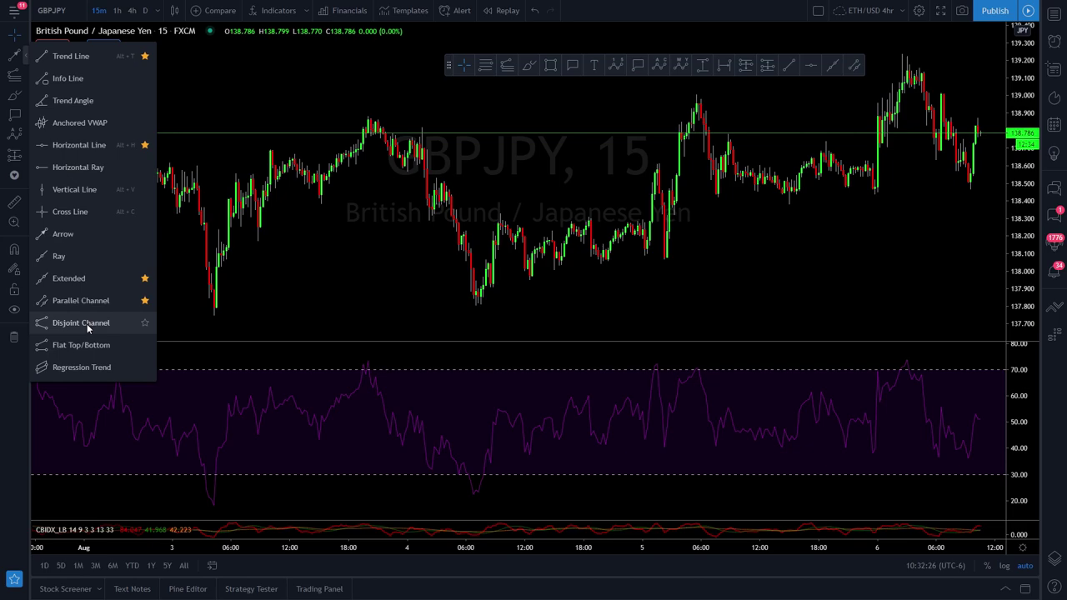
left_click(27, 74)
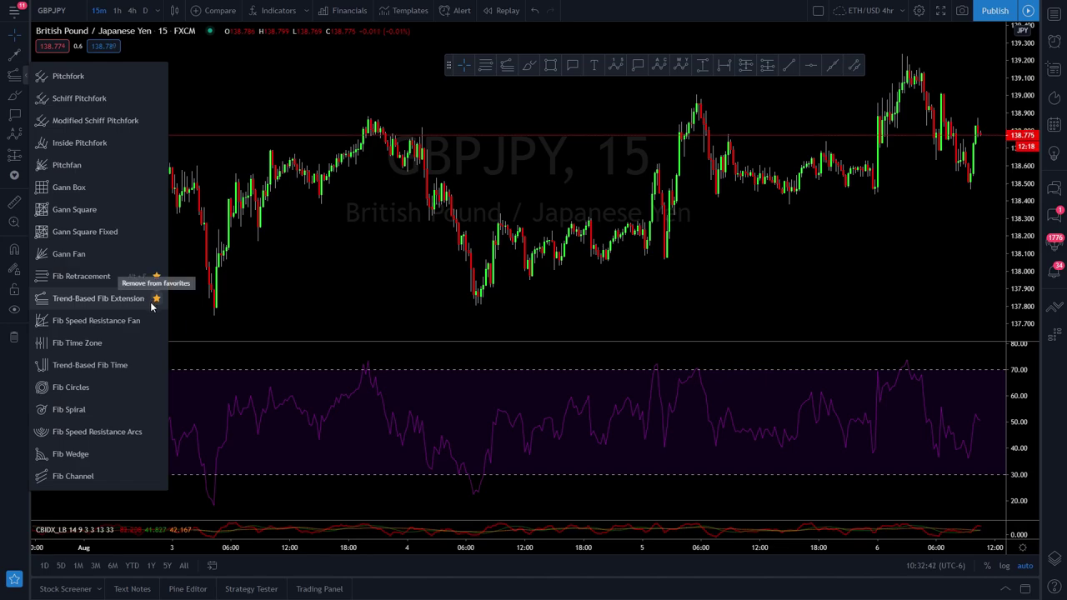
left_click(156, 344)
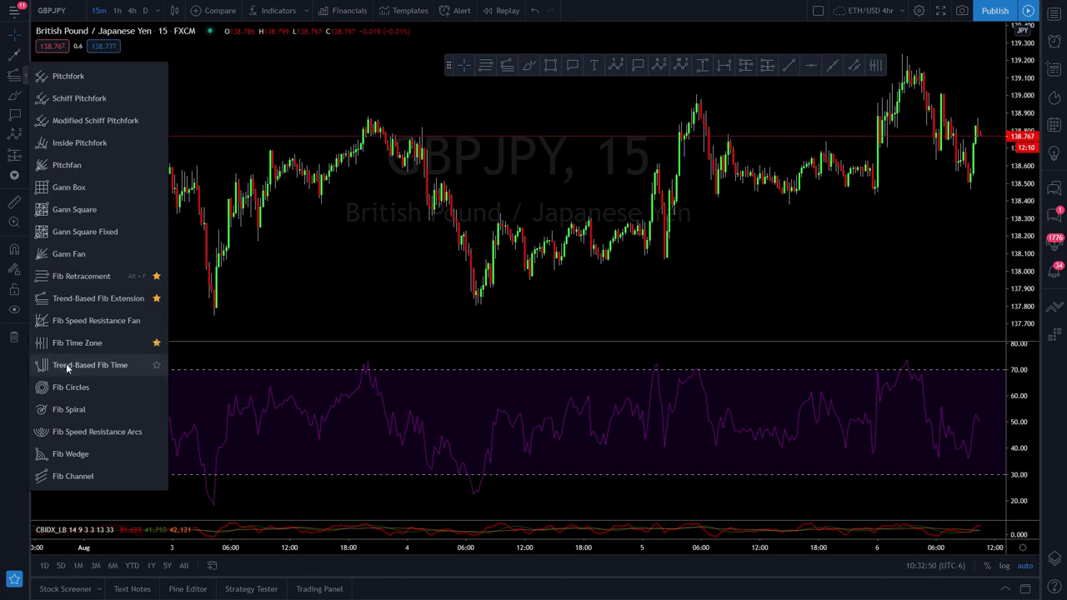
left_click(158, 366)
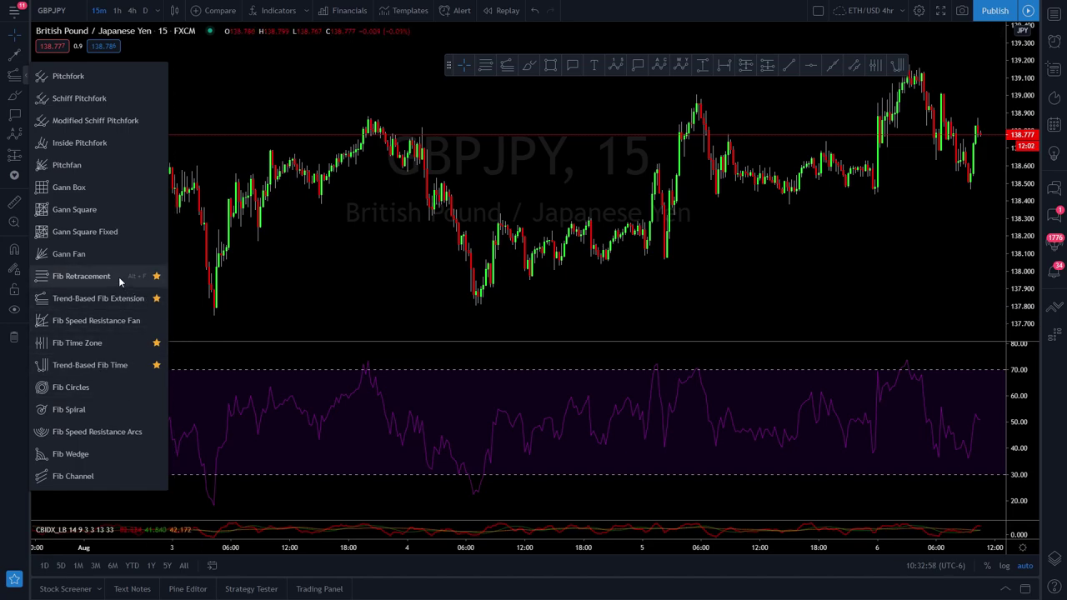
- Review the shape and annotation tools, and place a callout reading "dfgdfs" on the GBPJPY chart
left_click(25, 96)
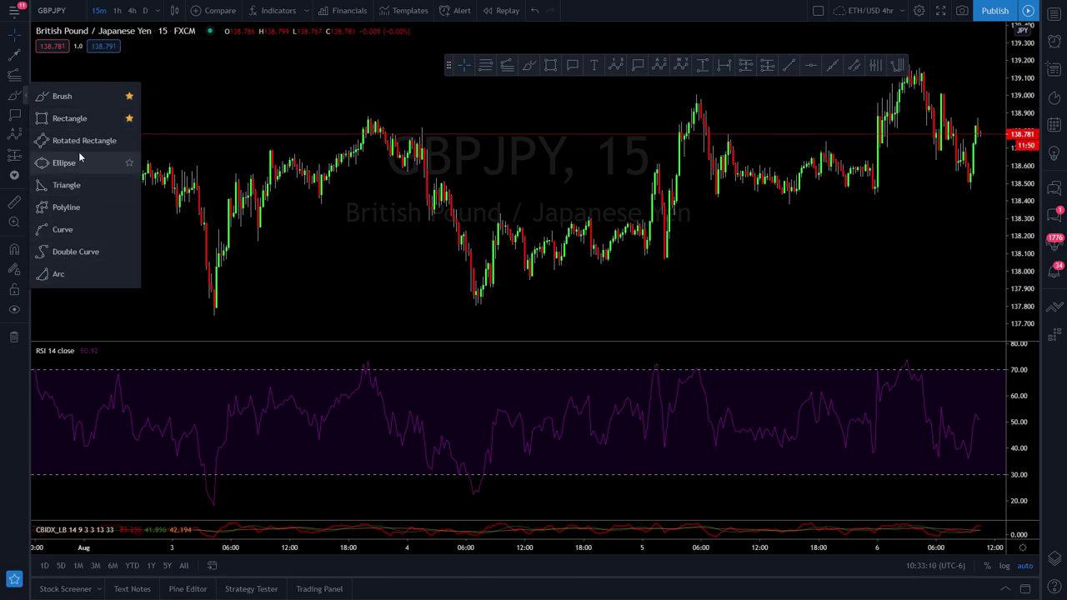
left_click(25, 116)
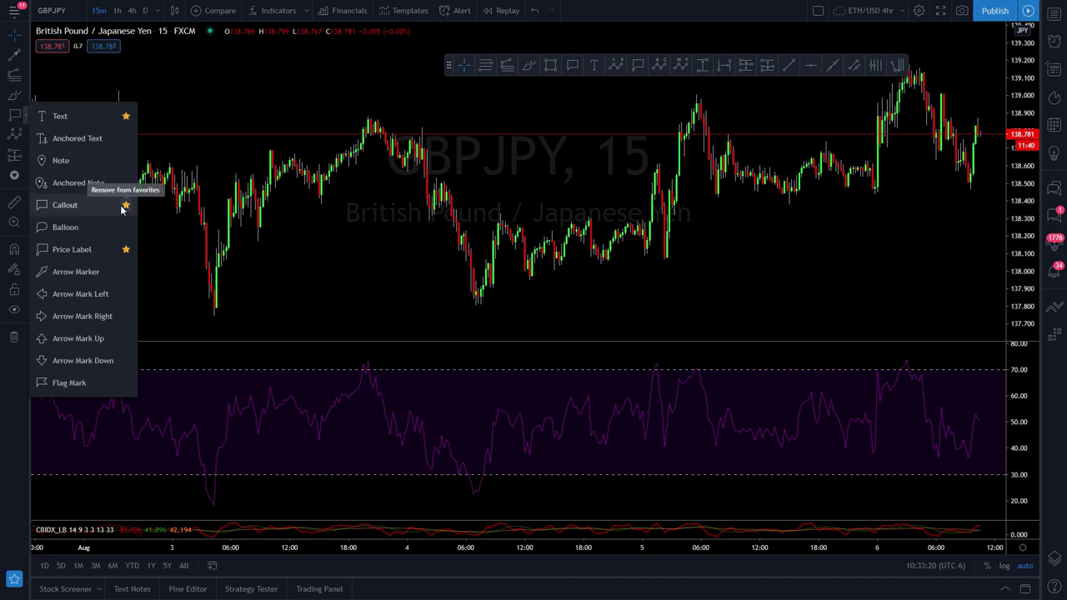
left_click(83, 205)
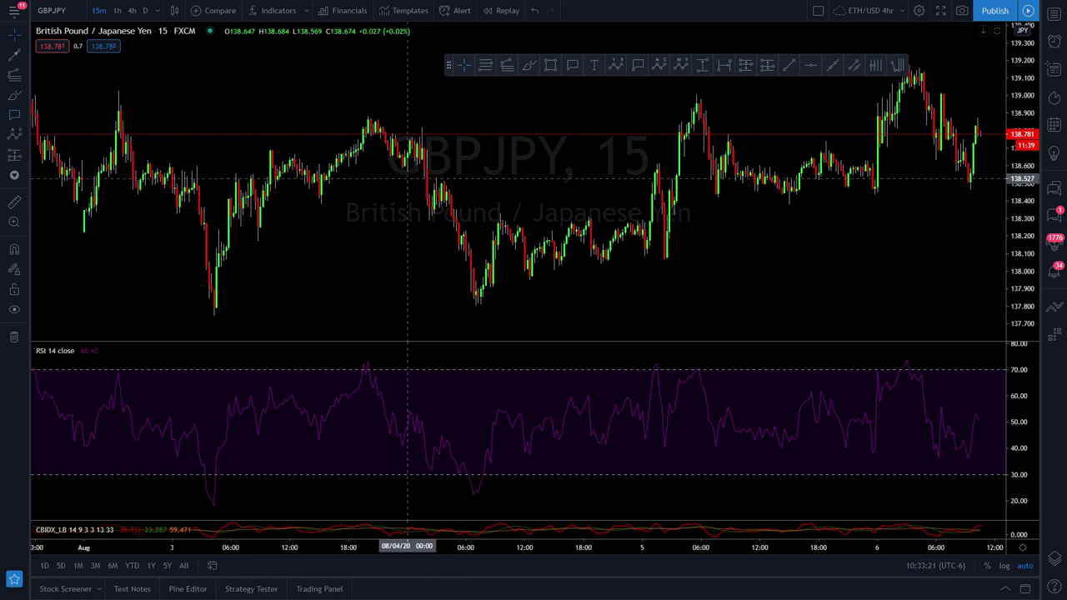
left_click(424, 172)
left_click(624, 172)
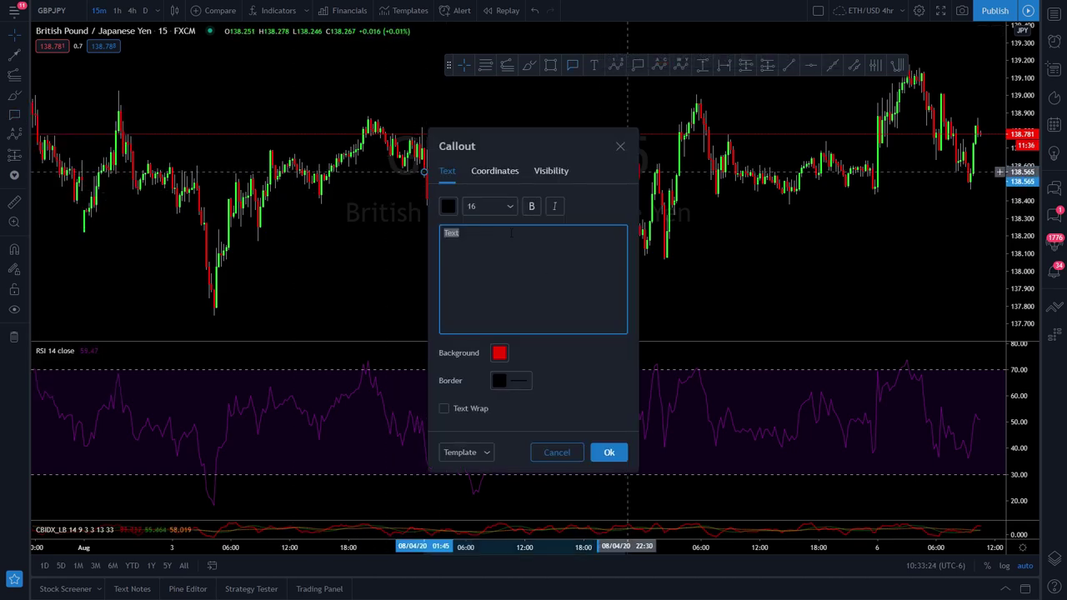
type("dfgdfs")
left_click(621, 145)
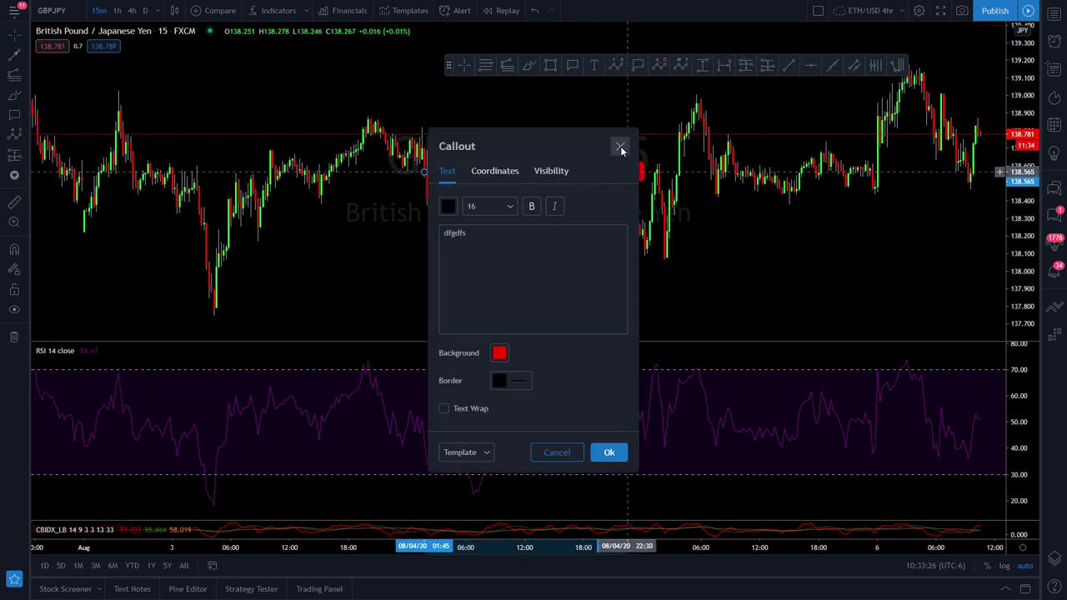
- Review the annotation and pattern tools, and add Elliott Triangle Wave (ABCDE) and Elliott Triple Combo Wave (WXYXZ) to the favorites
left_click(27, 115)
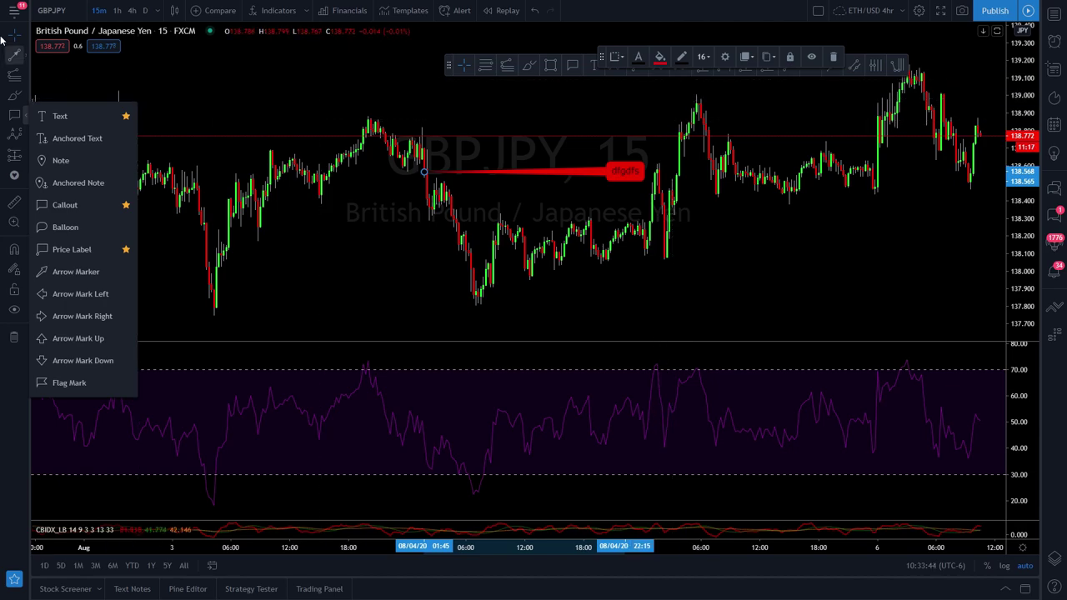
left_click(24, 136)
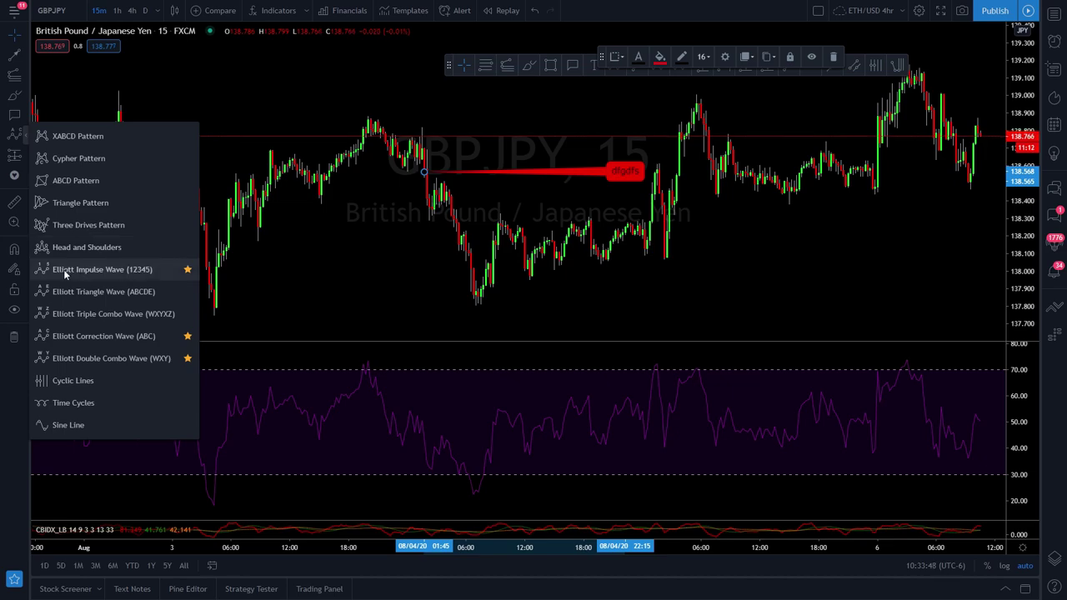
left_click(185, 314)
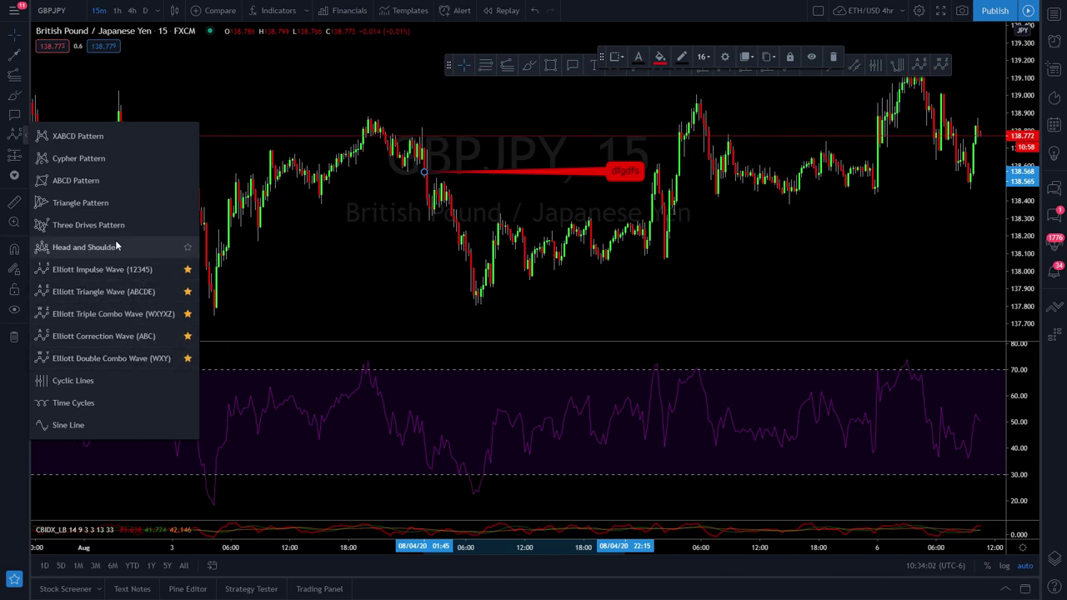
- Examine the position, forecast and range measuring tools and the collection of chart icons
left_click(26, 157)
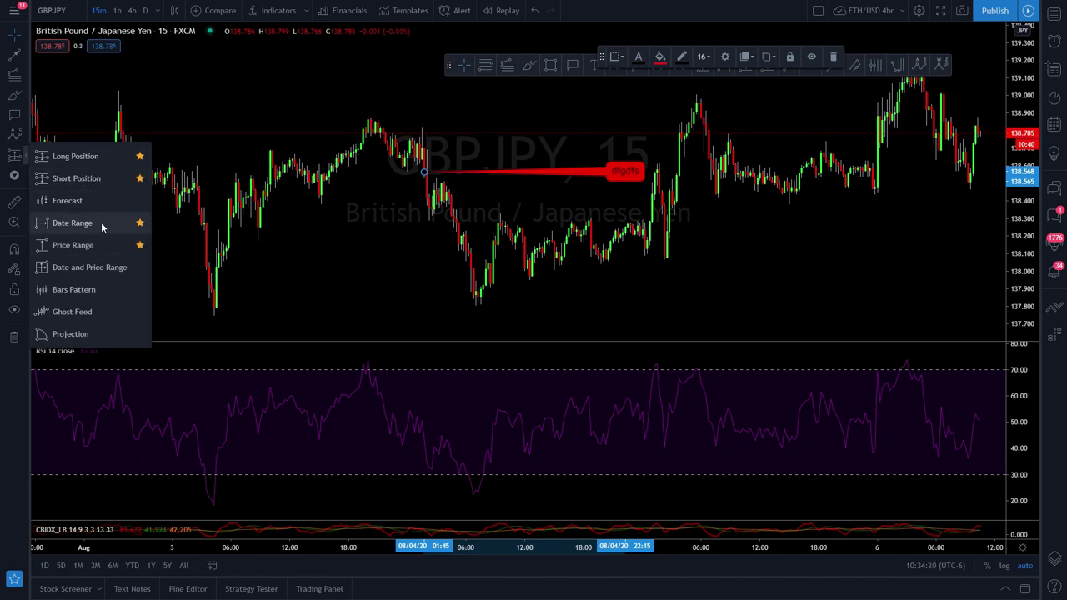
left_click(25, 175)
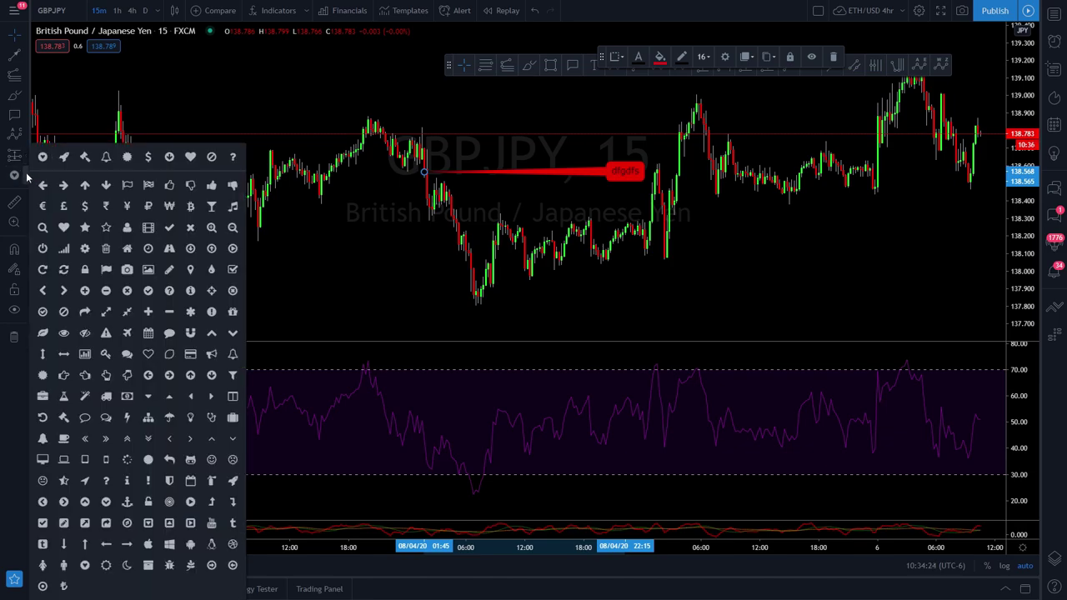
left_click(25, 176)
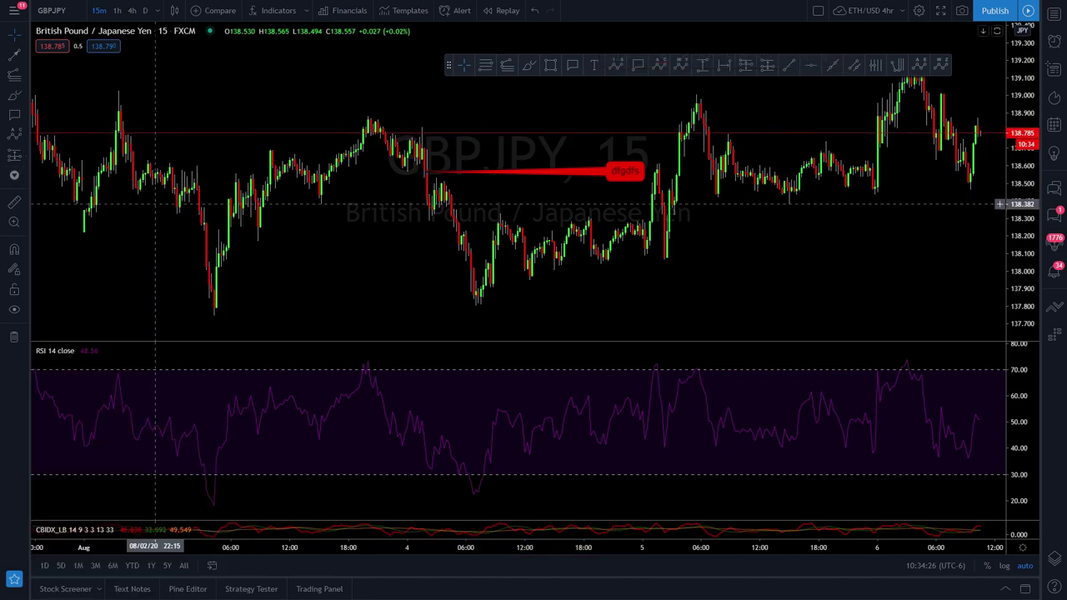
- Turn on Magnet Mode and draw a Trend-Based Fib Extension from the 138.686 high through the 138.386 low to 138.598
left_click(12, 248)
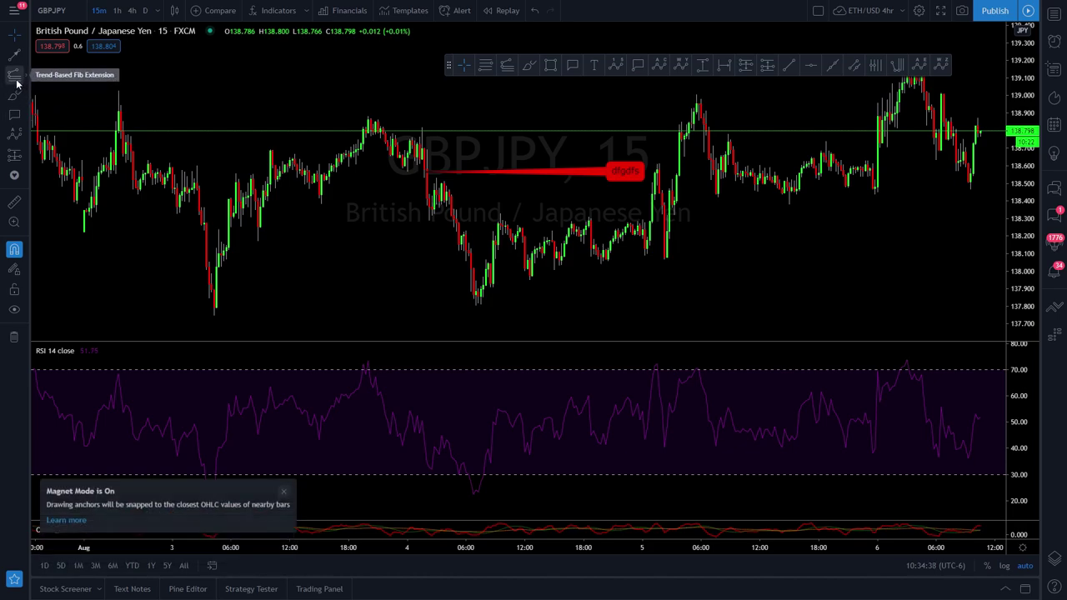
left_click(507, 65)
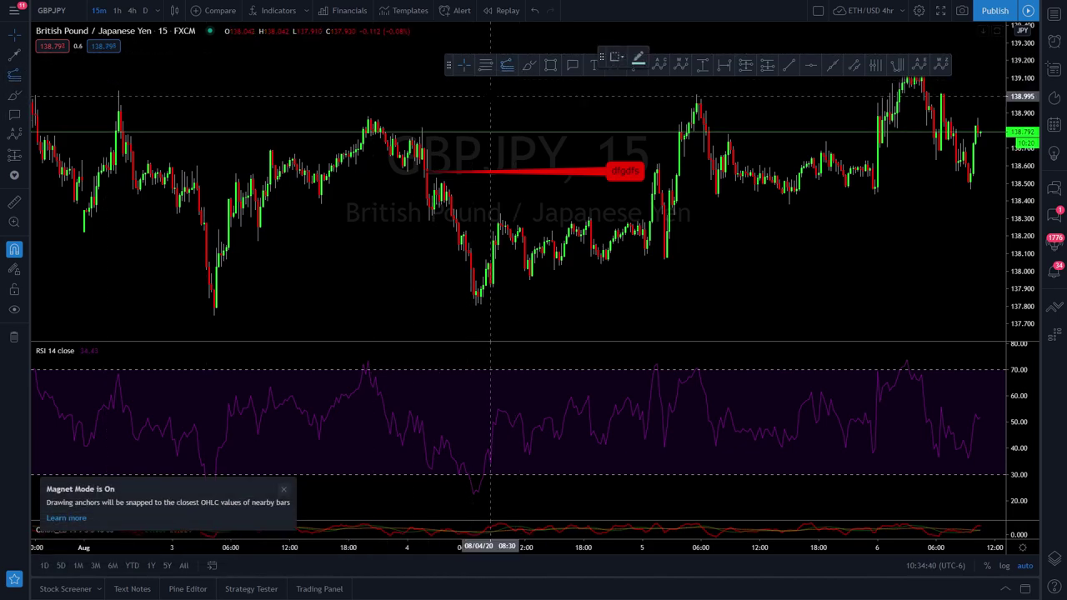
left_click(270, 151)
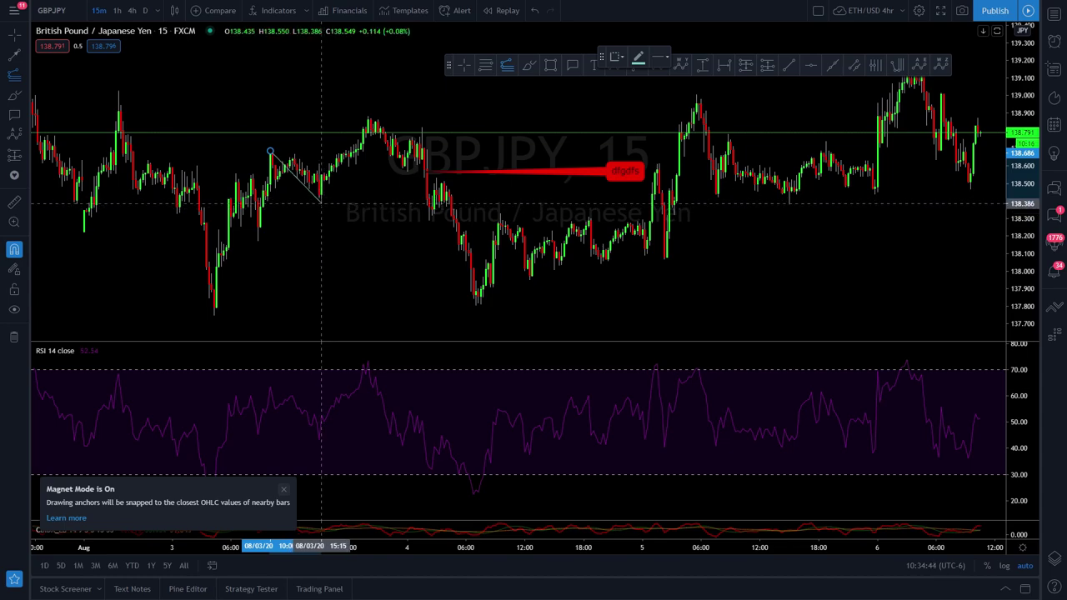
left_click(320, 202)
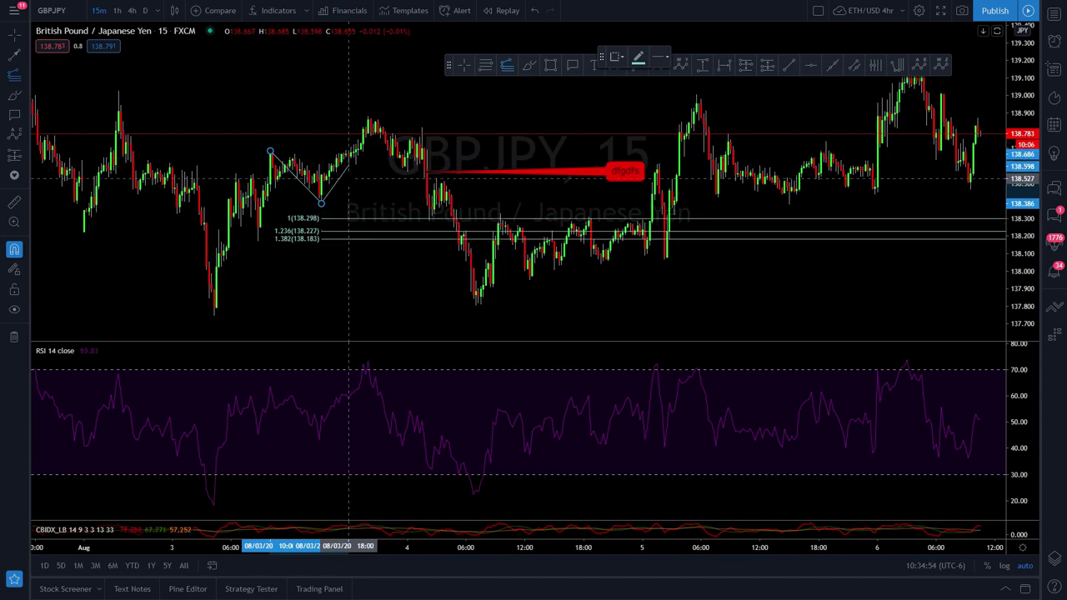
left_click(349, 167)
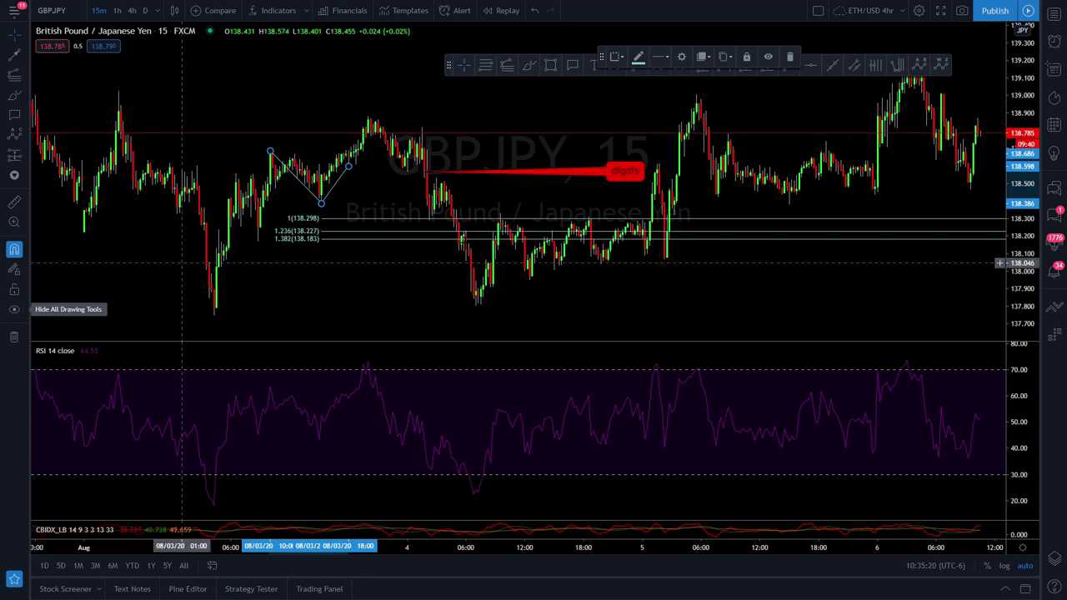
- Hide all drawings, make a red brush stroke down across the candles and delete that stroke
left_click(14, 310)
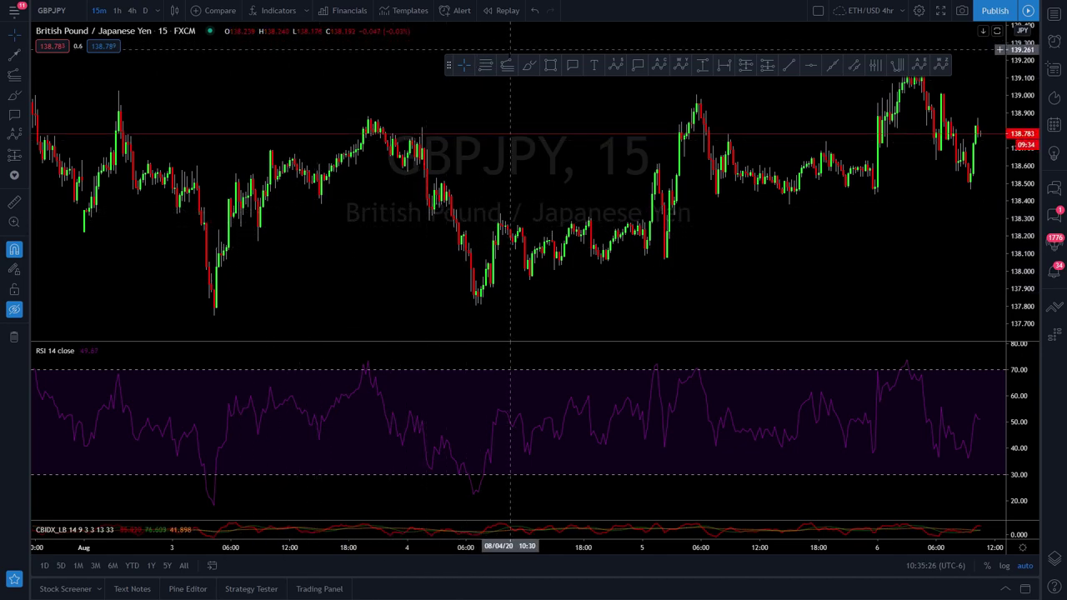
left_click(529, 66)
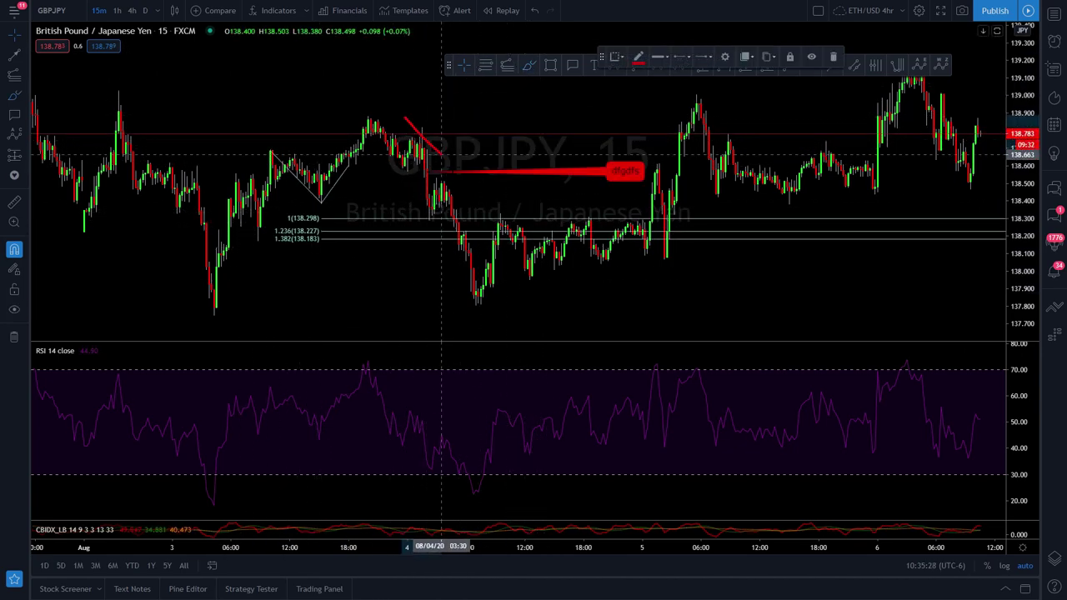
left_click_drag(442, 154, 502, 227)
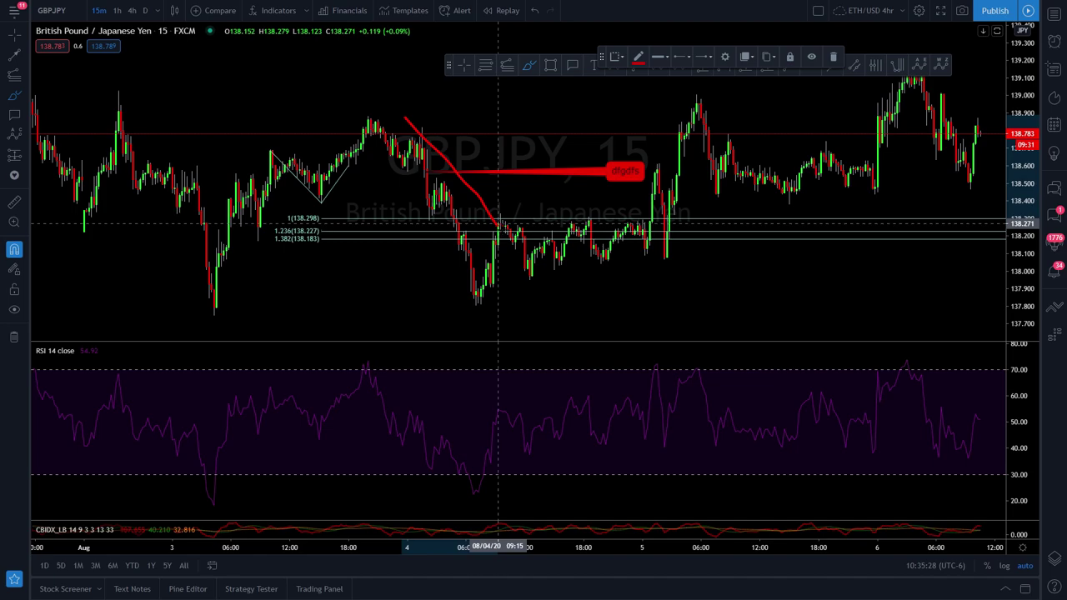
left_click(833, 58)
- Hide all drawings on the chart and show them again, twice in a row
left_click(14, 310)
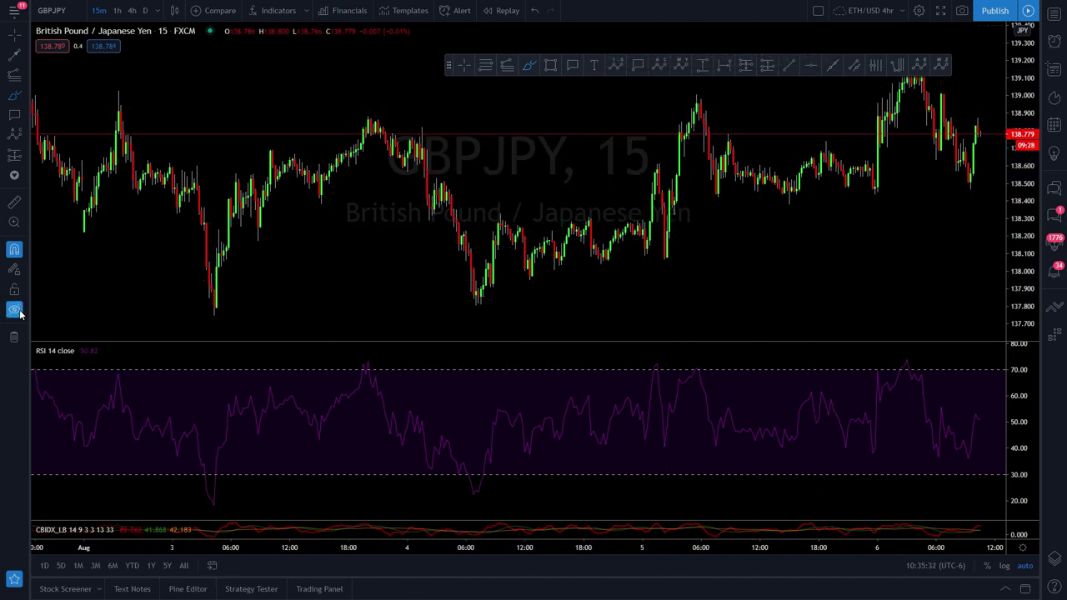
left_click(19, 312)
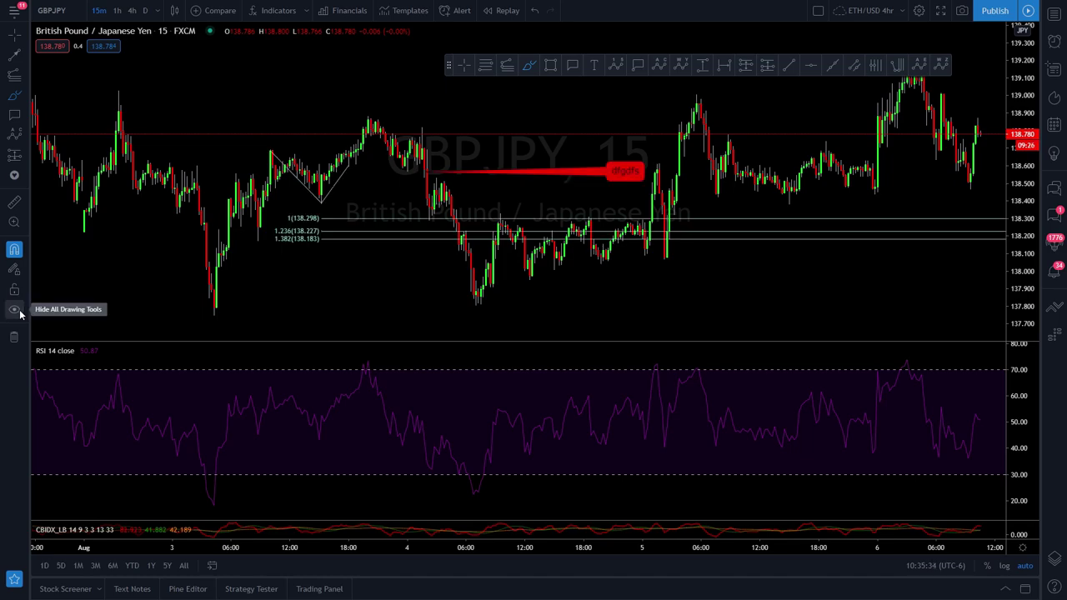
left_click(17, 311)
left_click(19, 313)
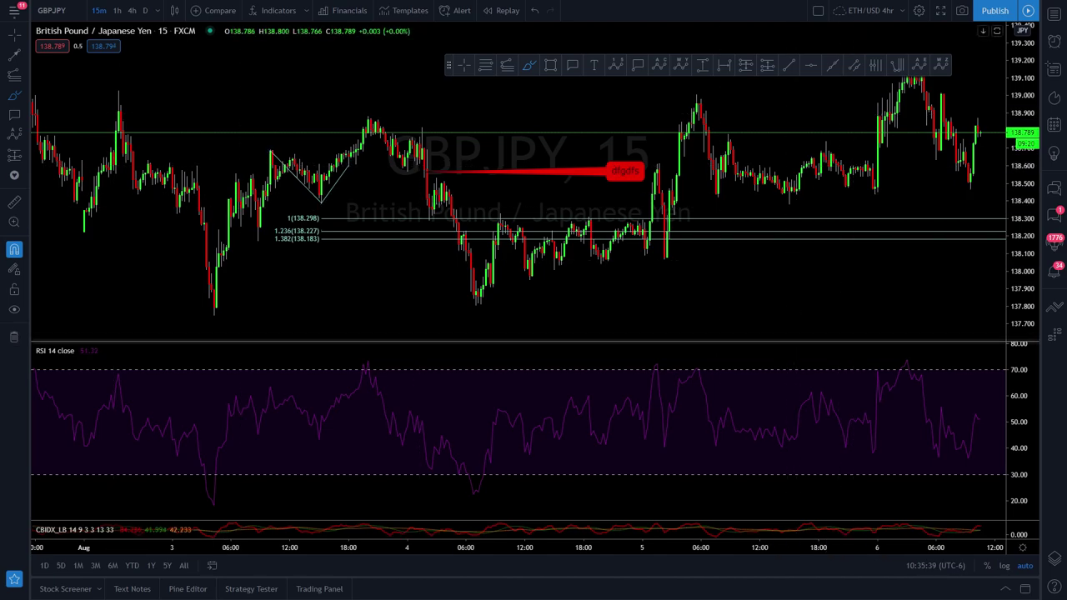
- Remove all drawings from the chart, undo the removal once and remove them again
left_click(13, 337)
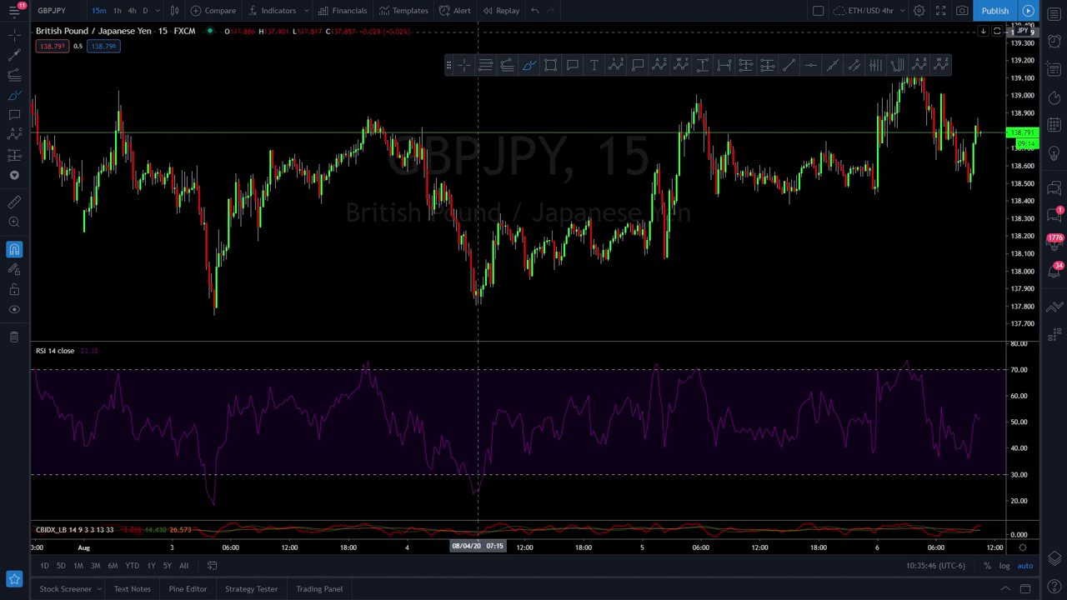
key("ctrl+z")
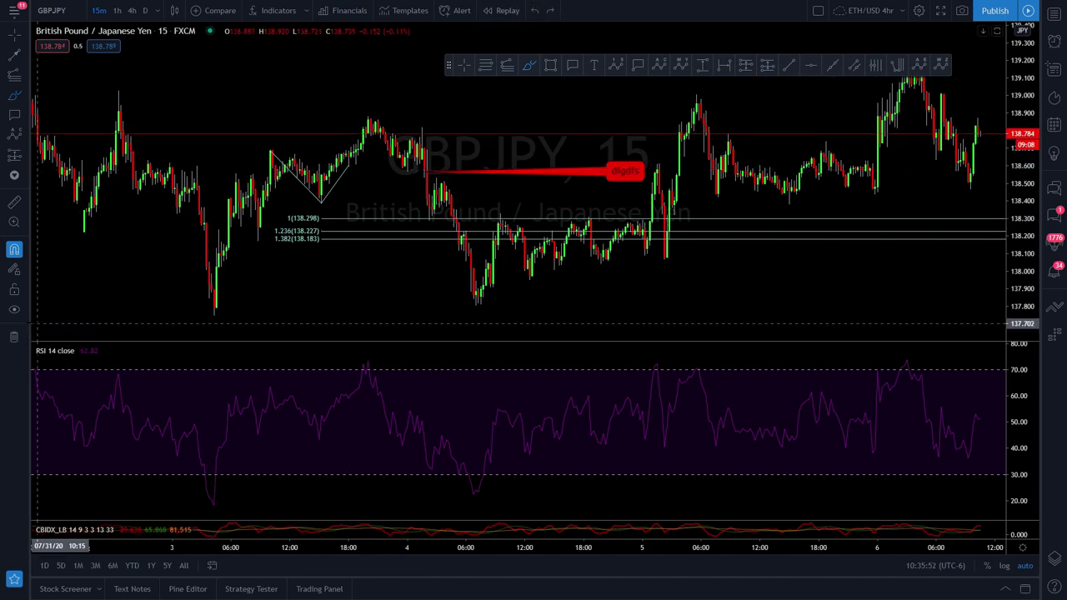
left_click(13, 337)
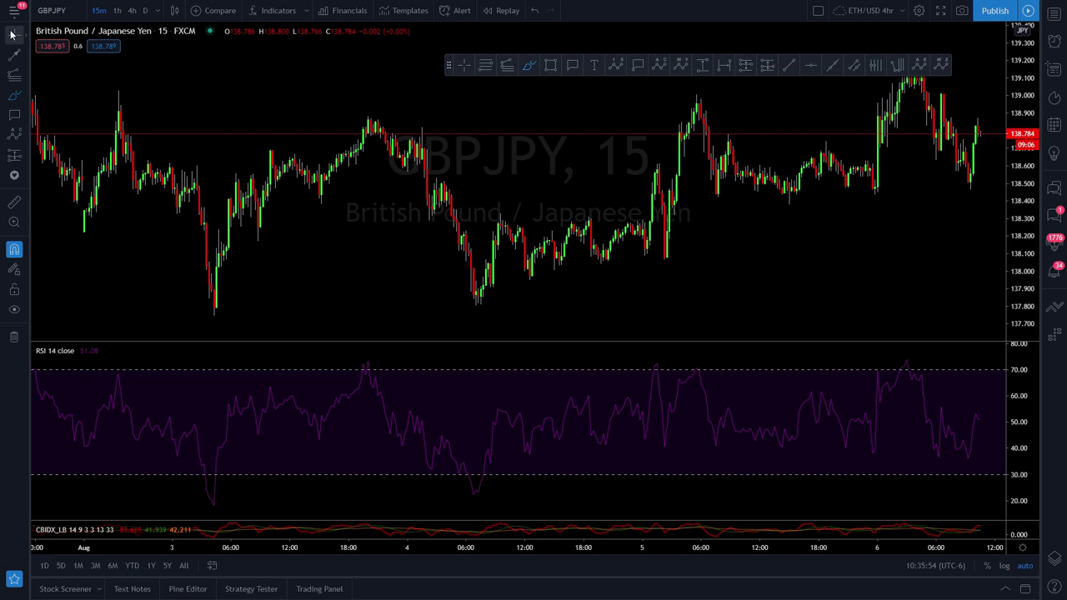
- Review the available chart intervals and the ones marked as favorites, keeping the 15-minute interval
scroll(517, 173, "right", 2)
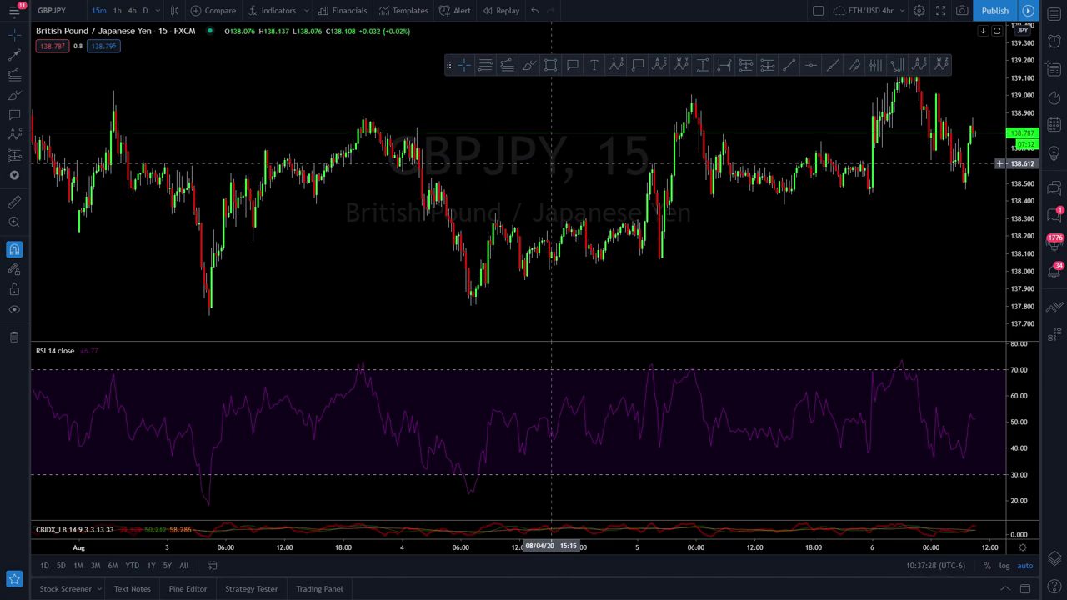
left_click(156, 11)
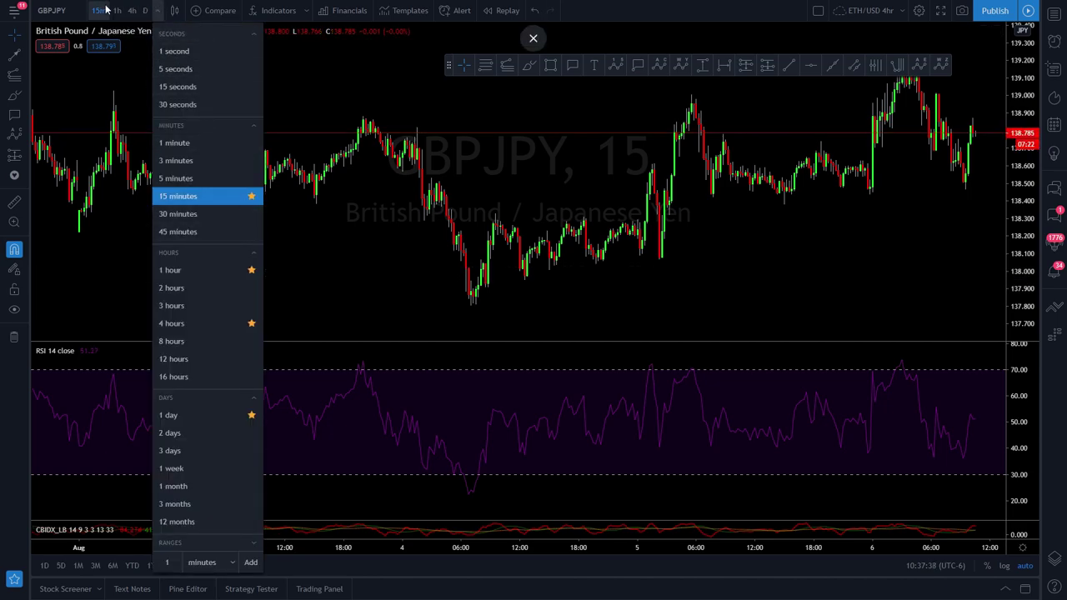
left_click(275, 87)
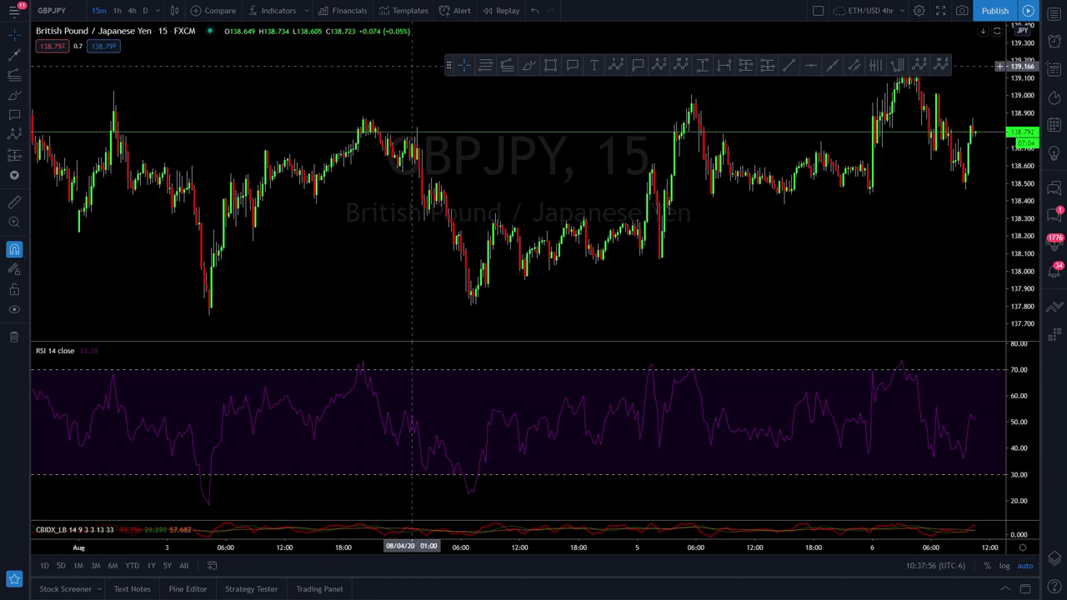
- Move the floating favorite drawing tools higher above the GBPJPY candles, and hide and show them twice
mouse_move(447, 64)
left_mouse_down()
mouse_move(358, 86)
mouse_move(390, 63)
mouse_move(255, 53)
mouse_move(226, 78)
mouse_move(222, 52)
mouse_move(444, 42)
left_mouse_up()
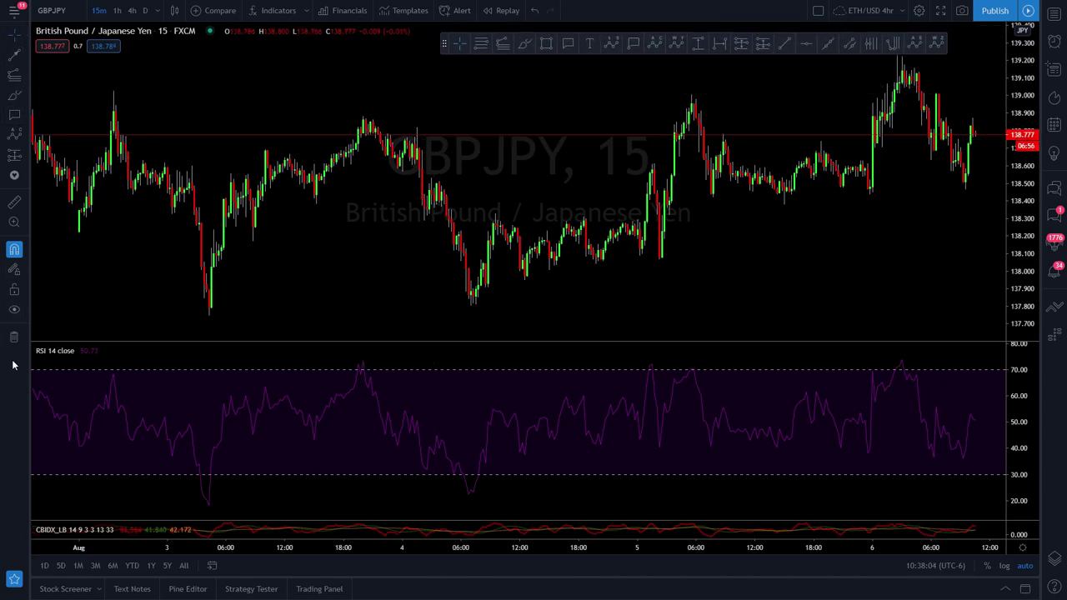
left_click(14, 580)
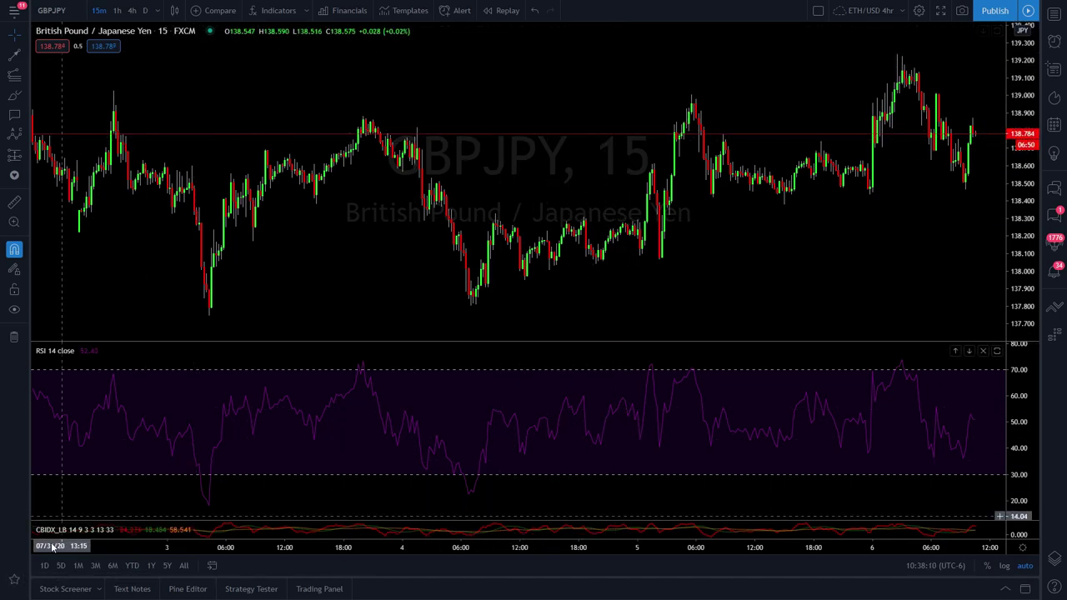
left_click(15, 583)
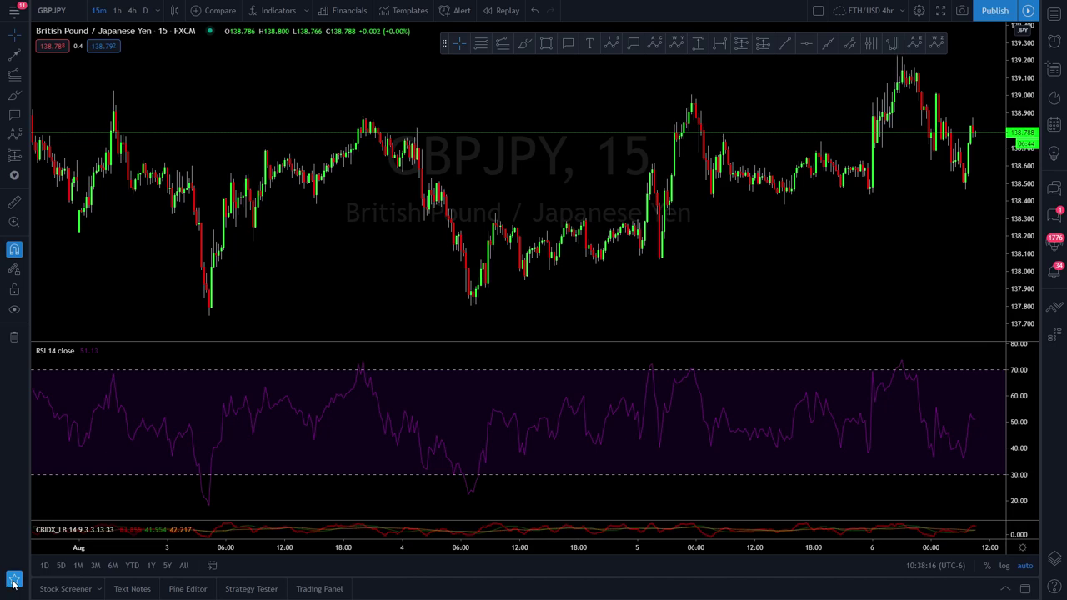
left_click(13, 582)
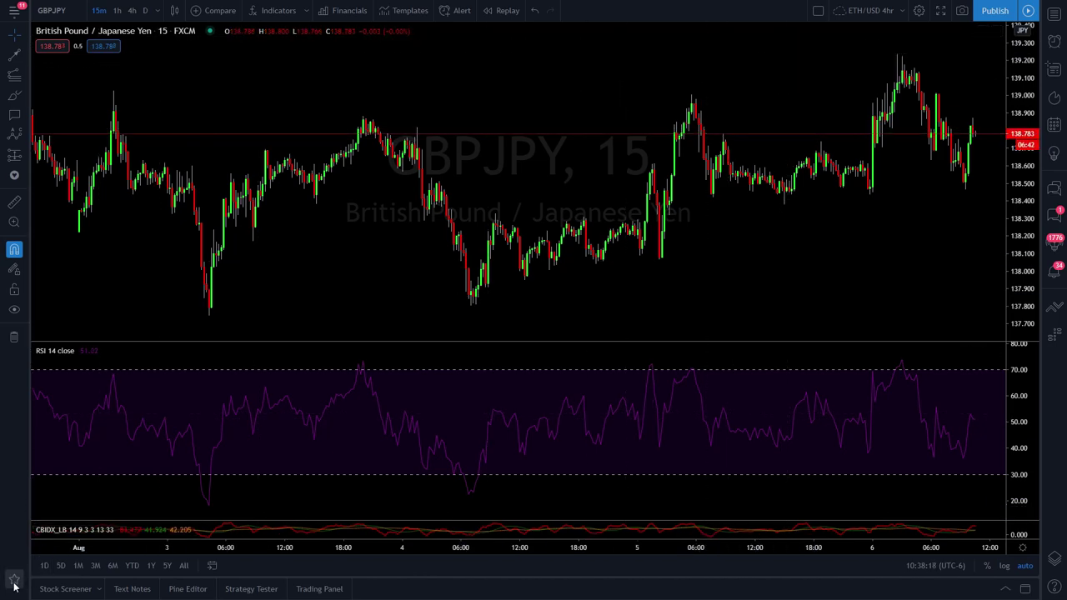
left_click(13, 583)
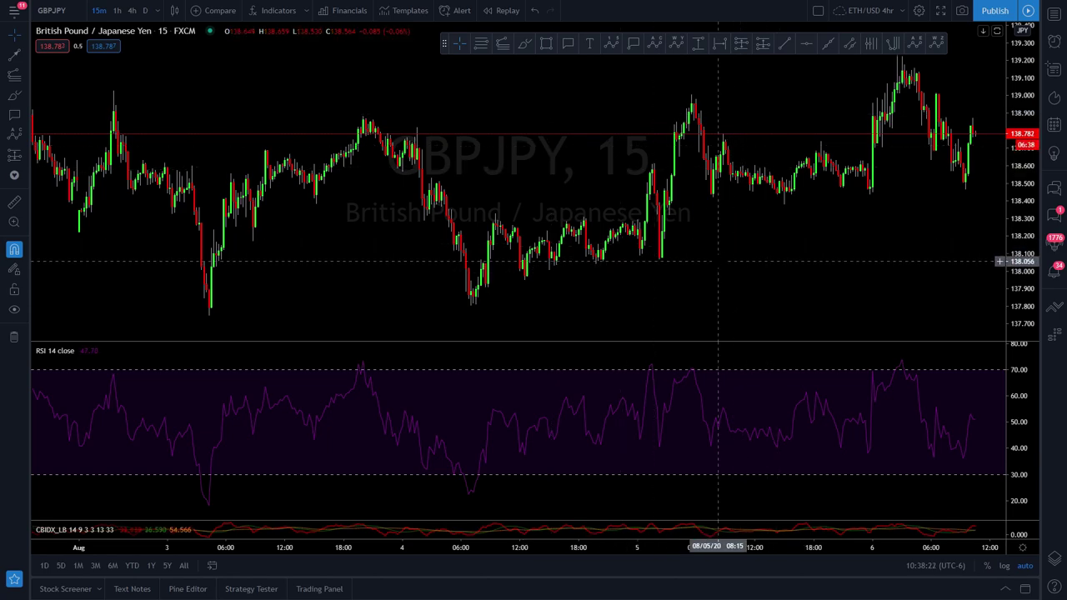
left_click_drag(858, 245, 811, 234)
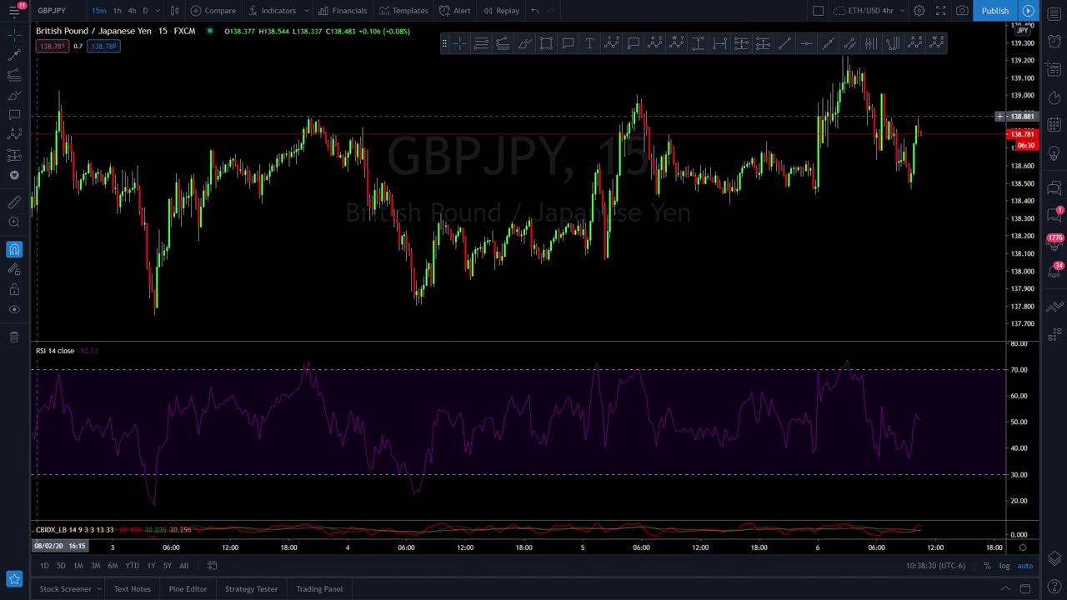
left_click_drag(544, 310, 602, 285)
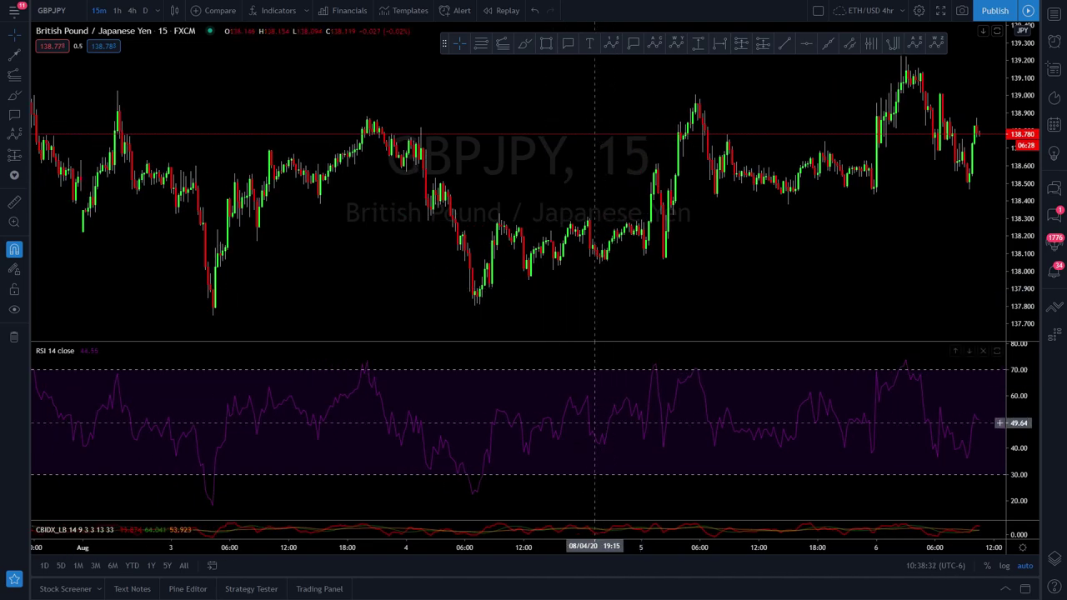